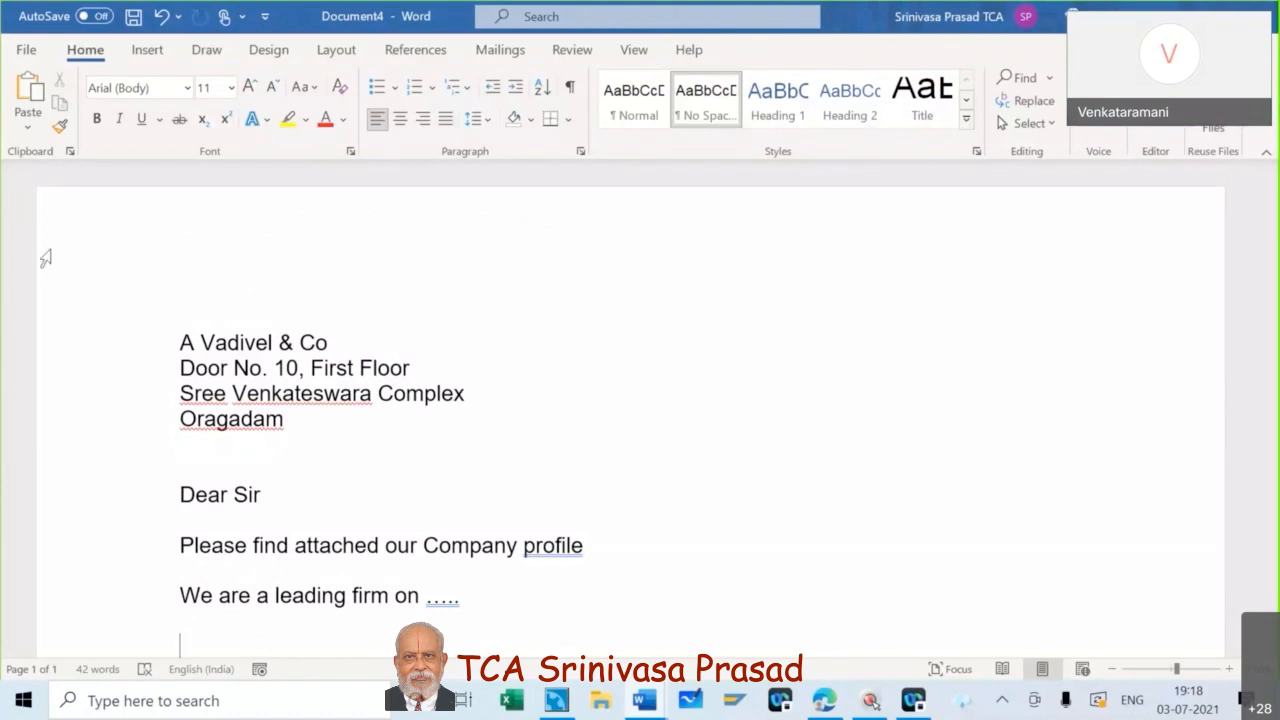
Create a new document from the personal template Ever2
{"action": "left_click", "coordinate": [26, 50]}
{"action": "left_click", "coordinate": [51, 150]}
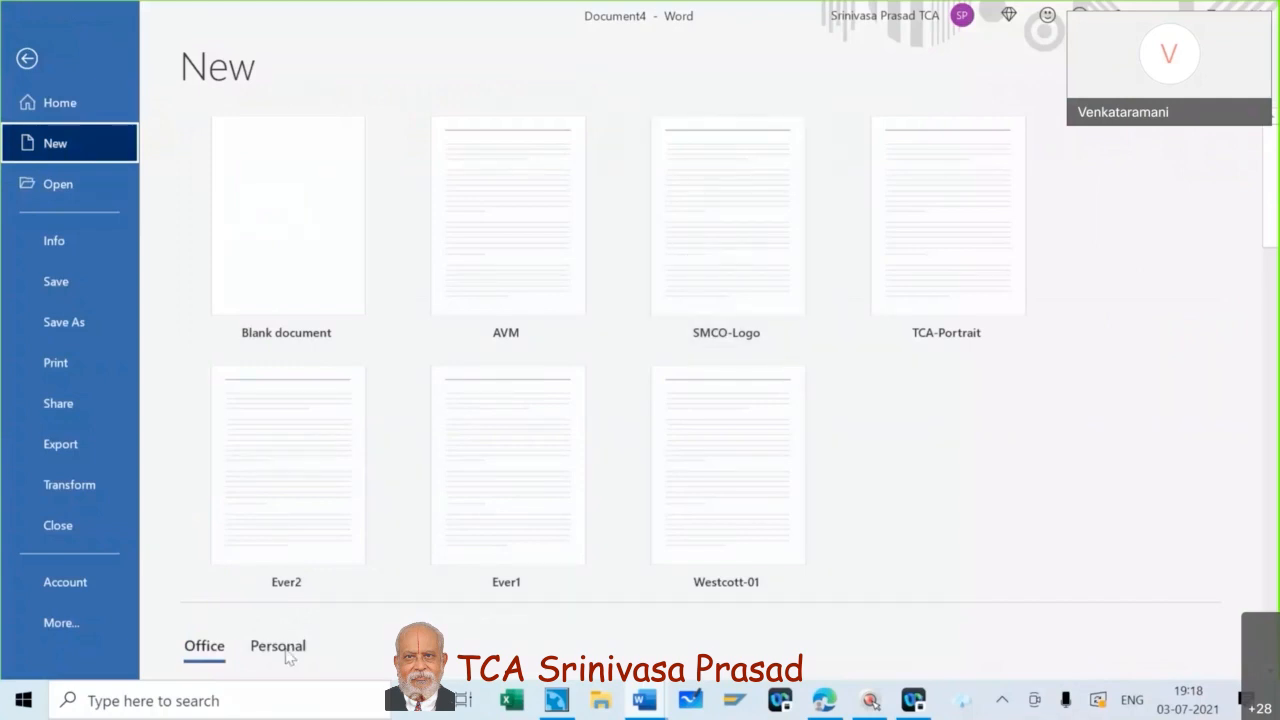
{"action": "left_click", "coordinate": [285, 652]}
{"action": "scroll", "coordinate": [548, 583], "scroll_direction": "down", "scroll_amount": 3}
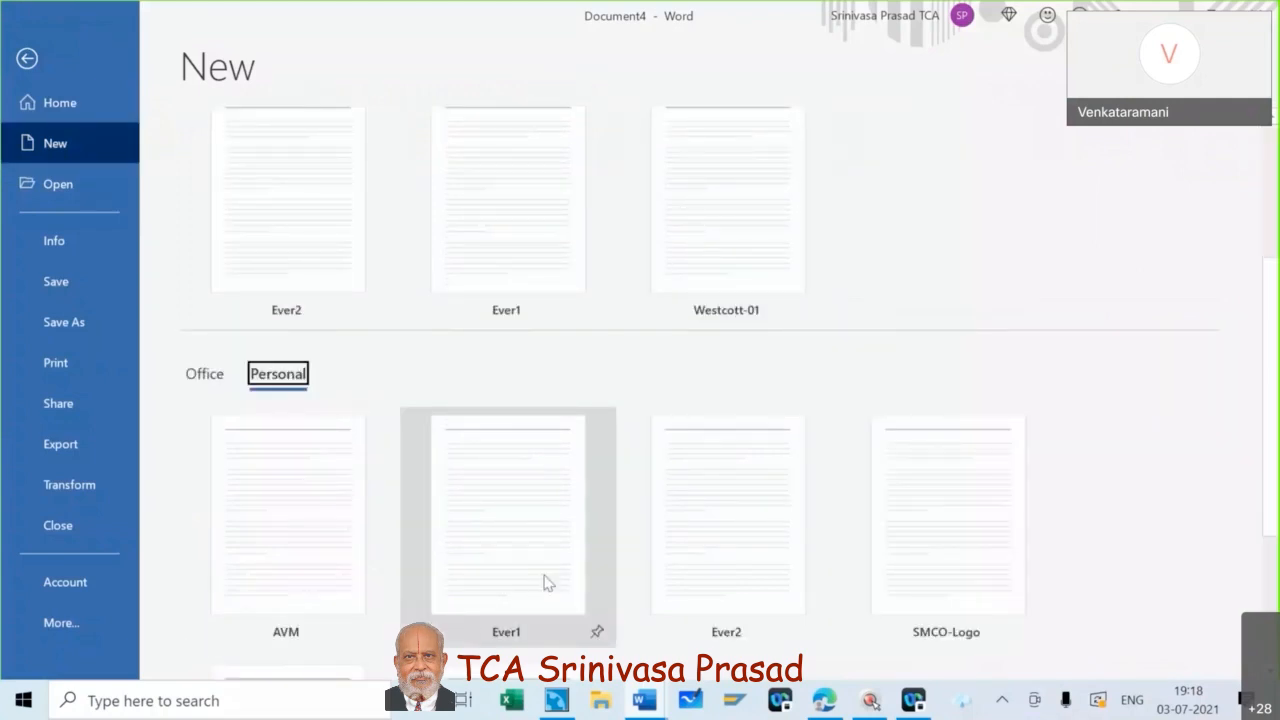
{"action": "scroll", "coordinate": [548, 583], "scroll_direction": "down", "scroll_amount": 3}
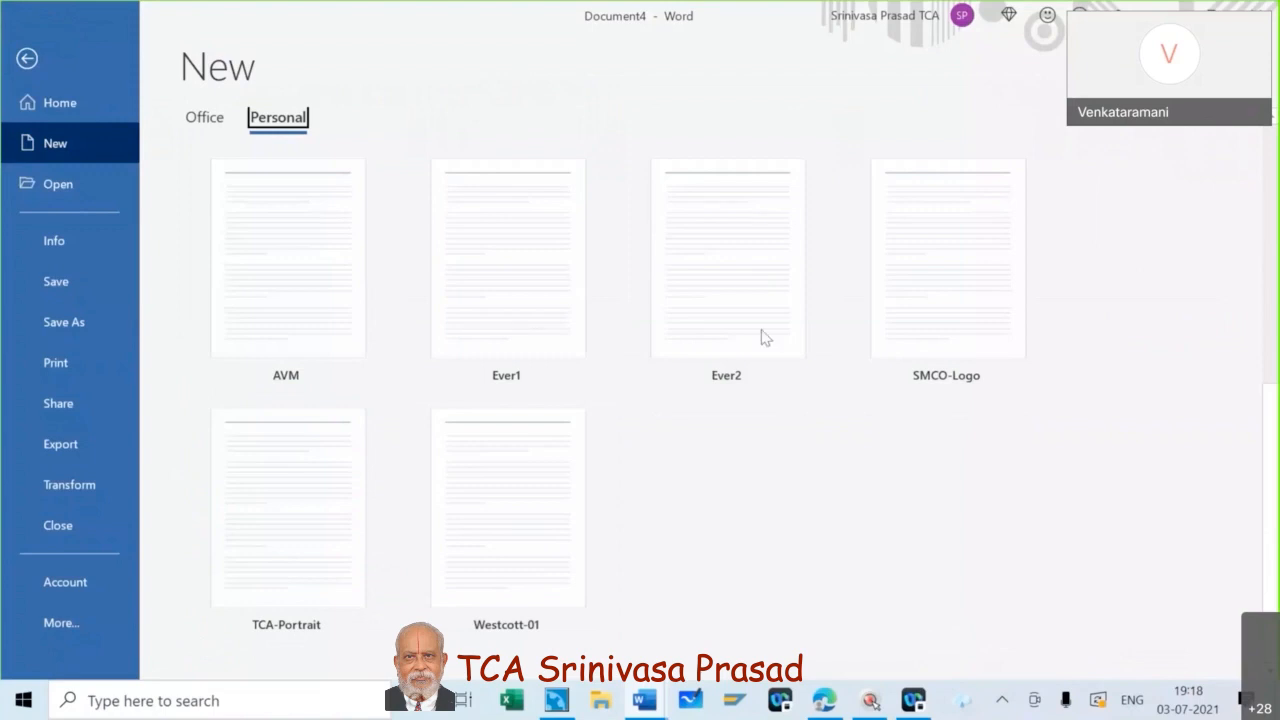
{"action": "left_click", "coordinate": [723, 291]}
{"action": "left_click", "coordinate": [726, 296]}
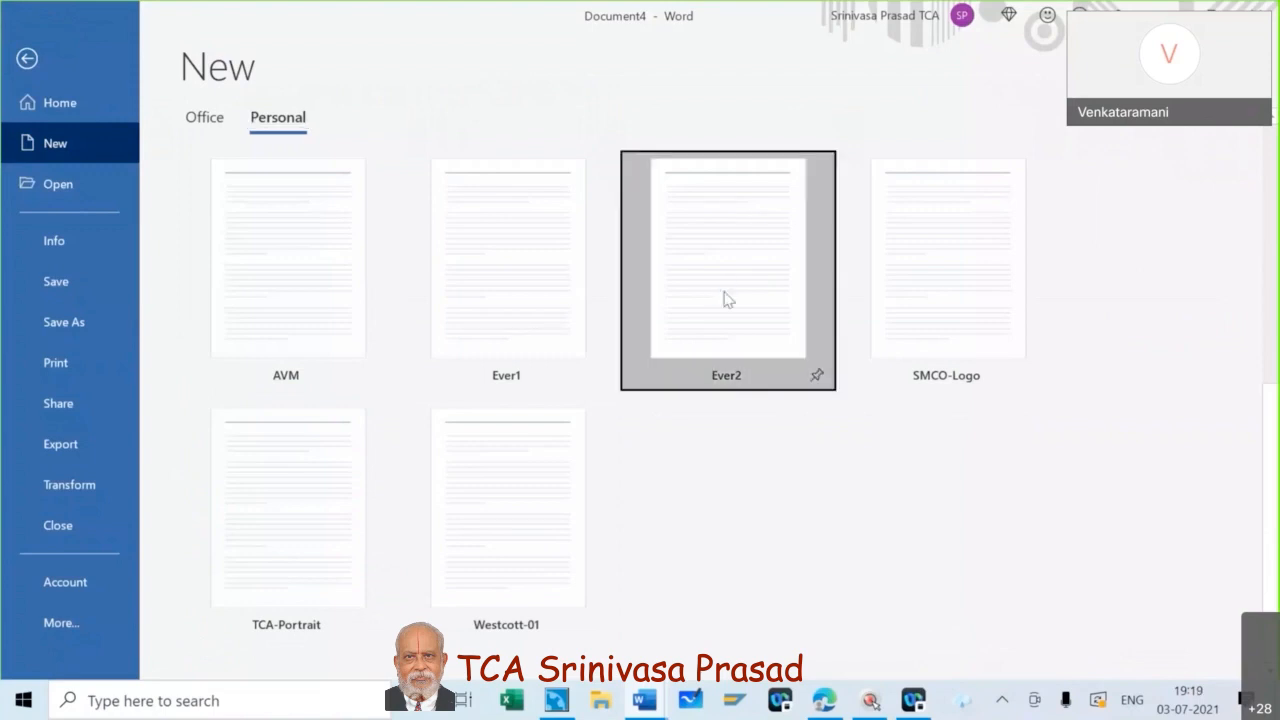
Look through the Eveready Spinning Mills letter from its address heading to its enclosure line, and close the document
{"action": "scroll", "coordinate": [724, 437], "scroll_direction": "down", "scroll_amount": 5}
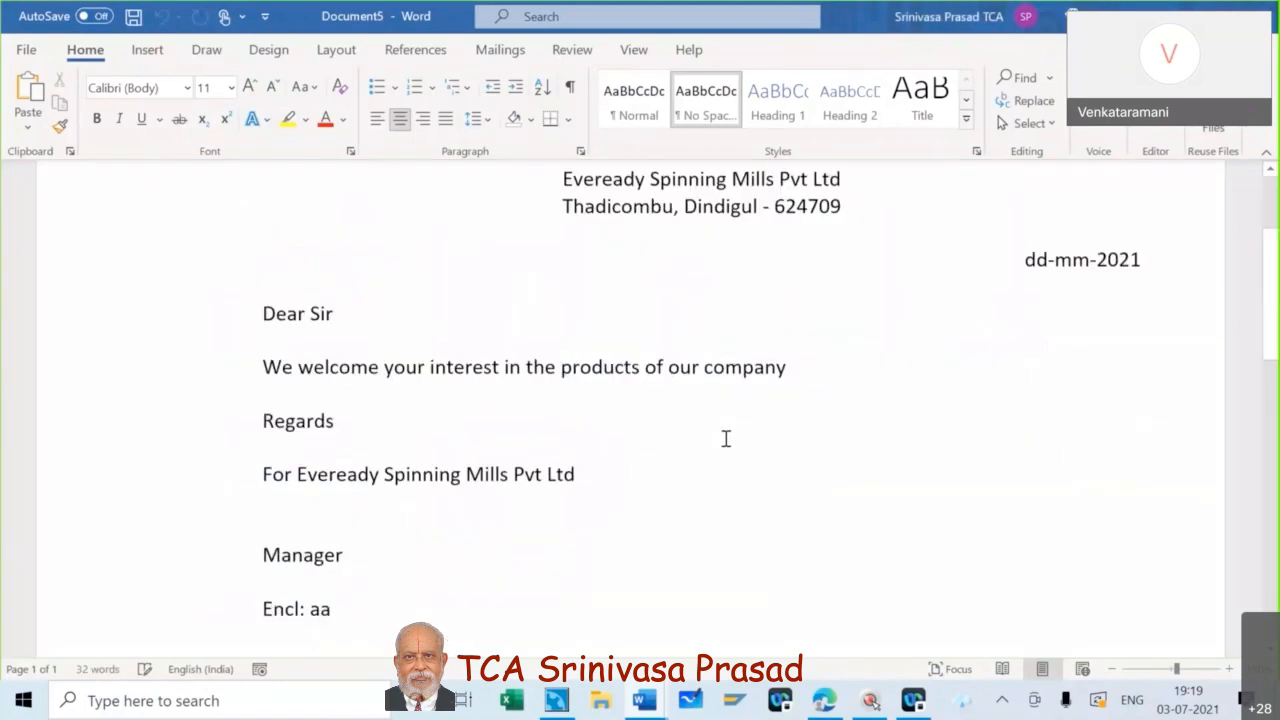
{"action": "scroll", "coordinate": [726, 438], "scroll_direction": "up", "scroll_amount": 5}
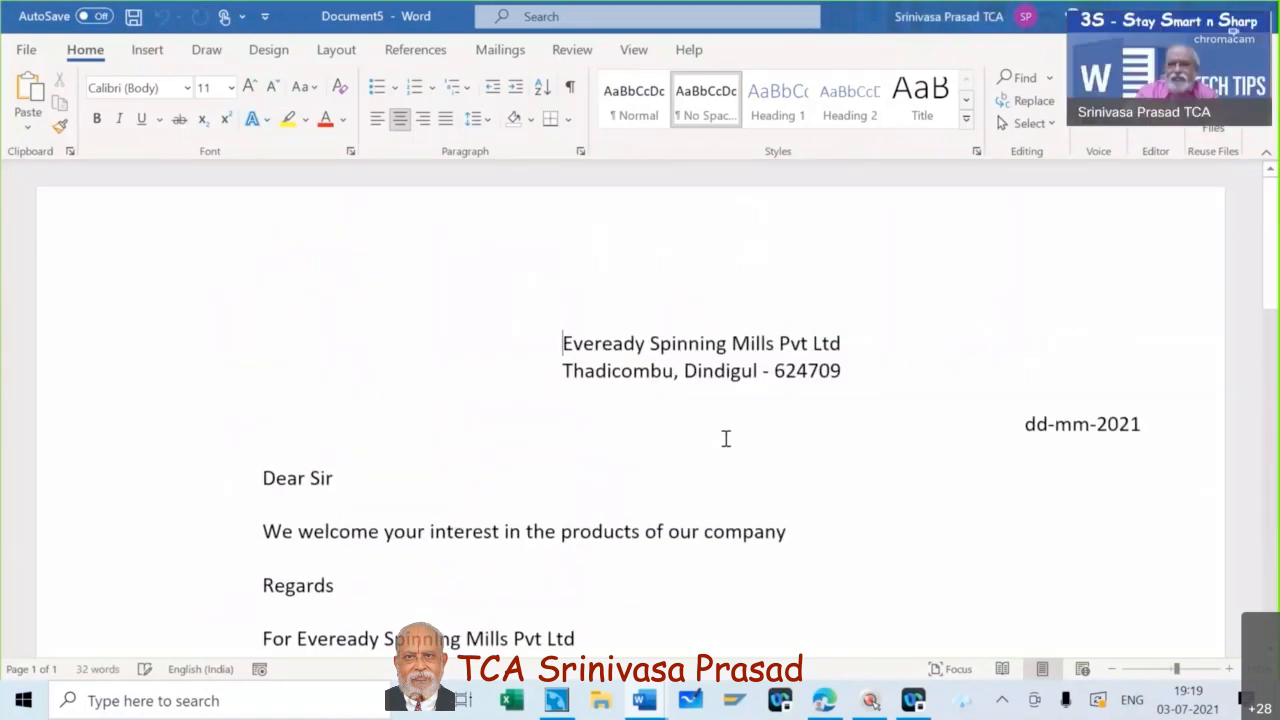
{"action": "scroll", "coordinate": [557, 357], "scroll_direction": "down", "scroll_amount": 3}
{"action": "scroll", "coordinate": [557, 357], "scroll_direction": "up", "scroll_amount": 3}
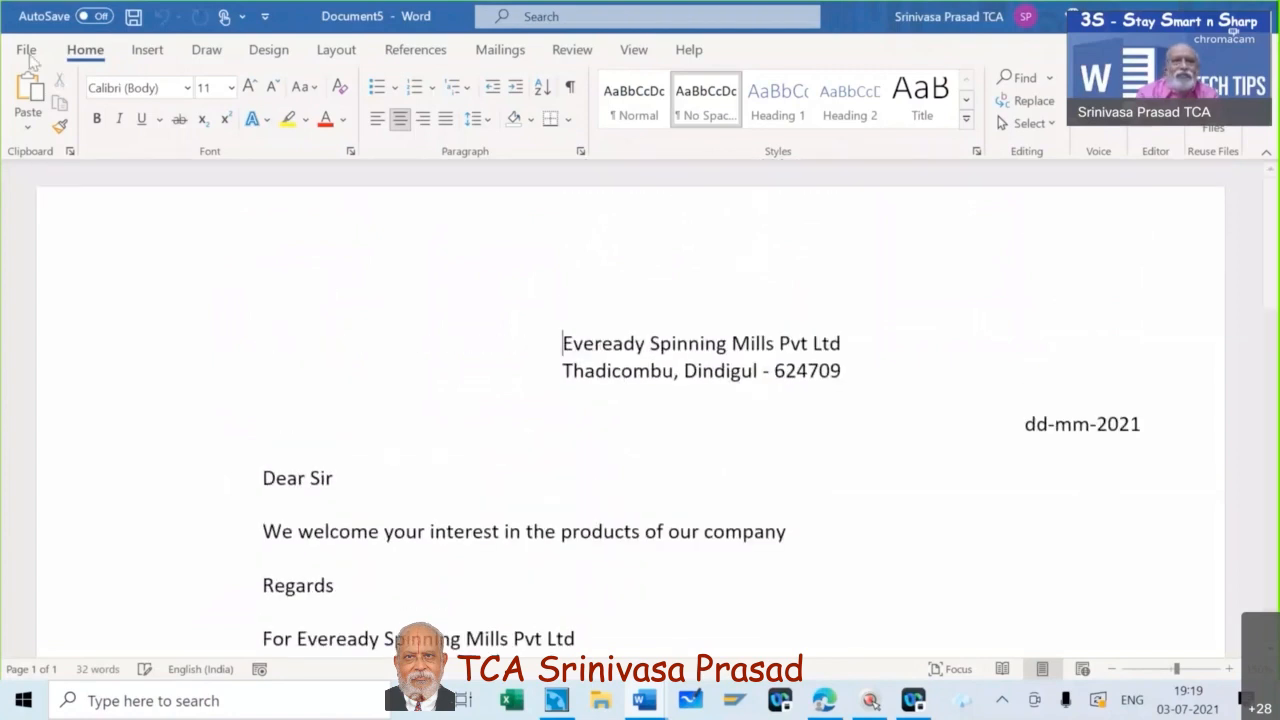
{"action": "left_click", "coordinate": [27, 52]}
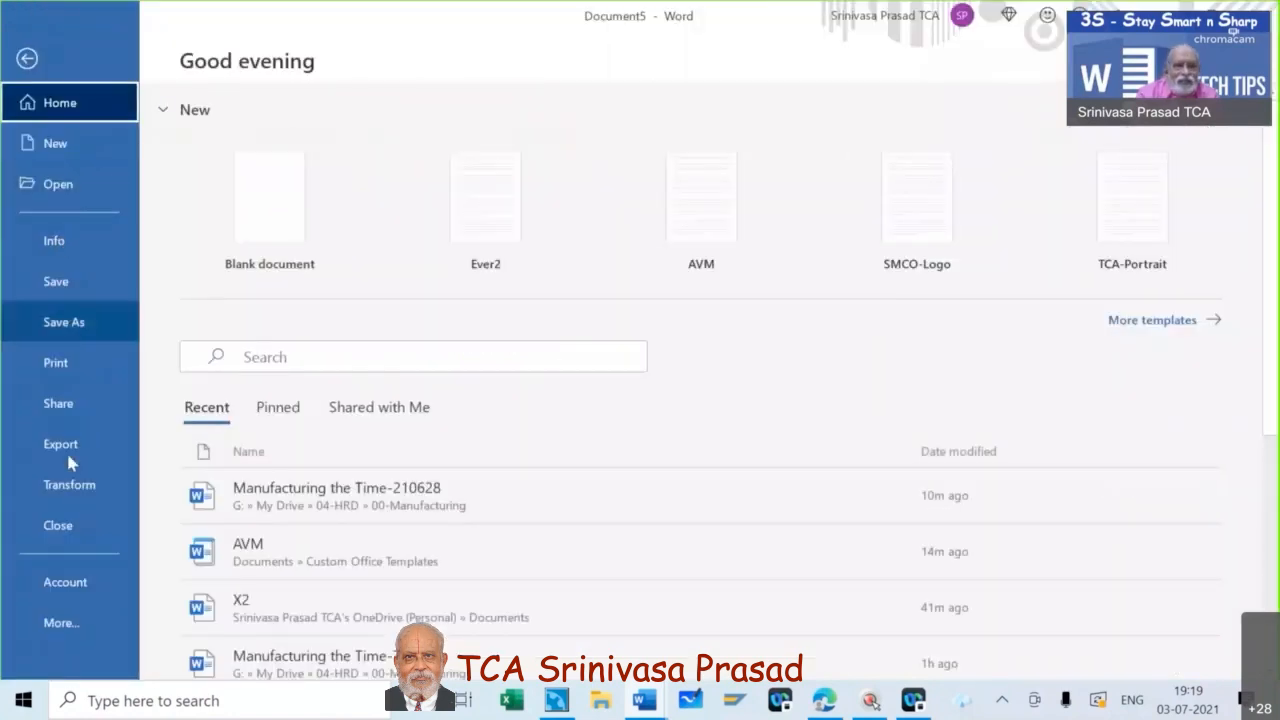
{"action": "left_click", "coordinate": [60, 525]}
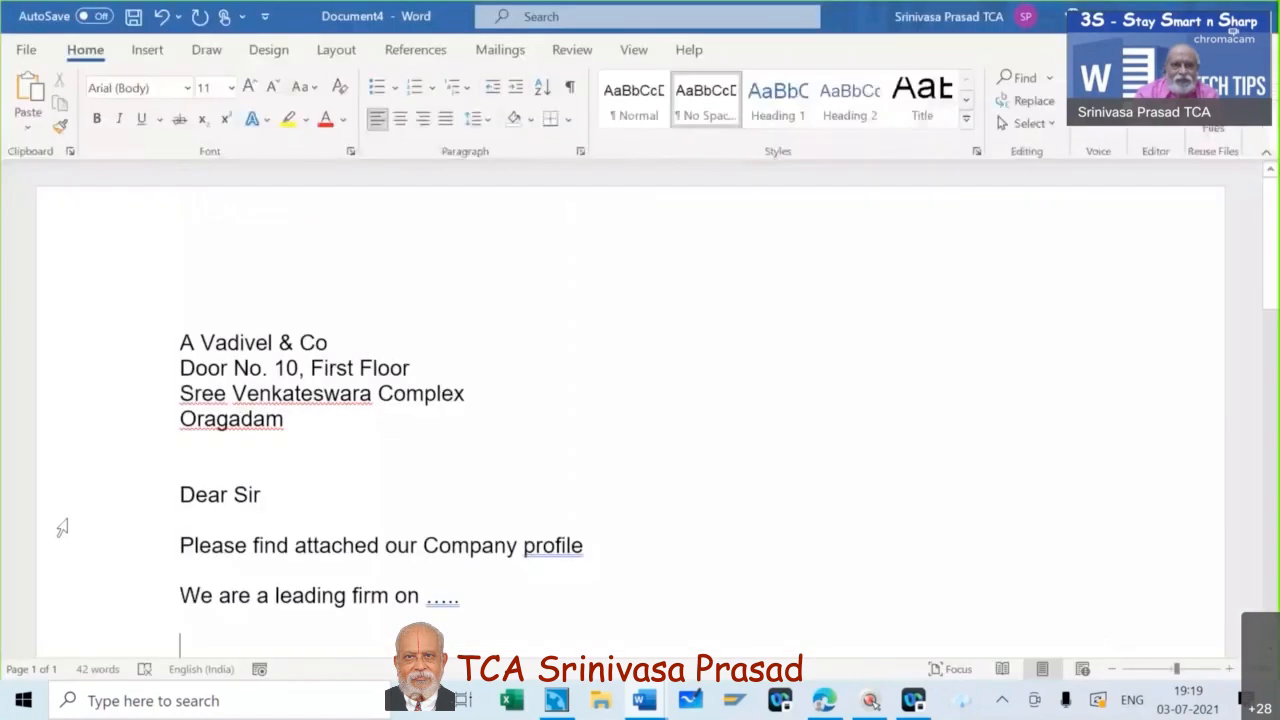
Create another document from the recently used Ever2 template and close it again
{"action": "left_click", "coordinate": [27, 52]}
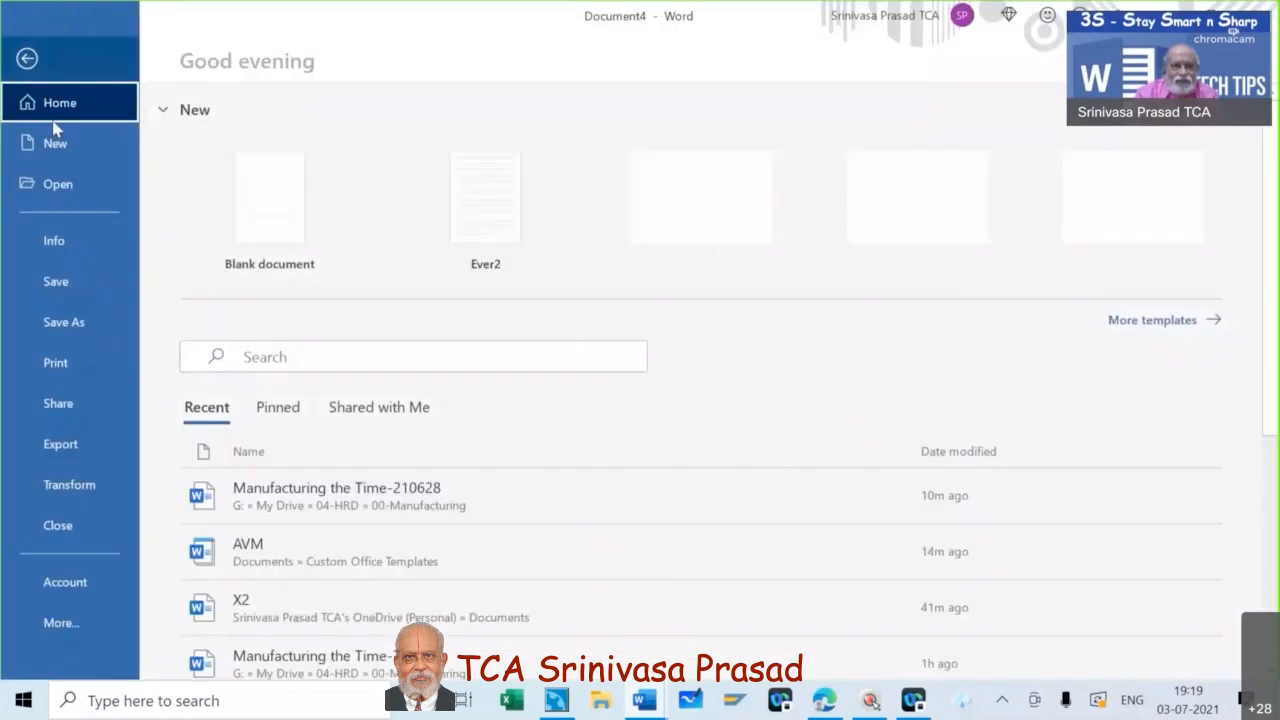
{"action": "left_click", "coordinate": [55, 143]}
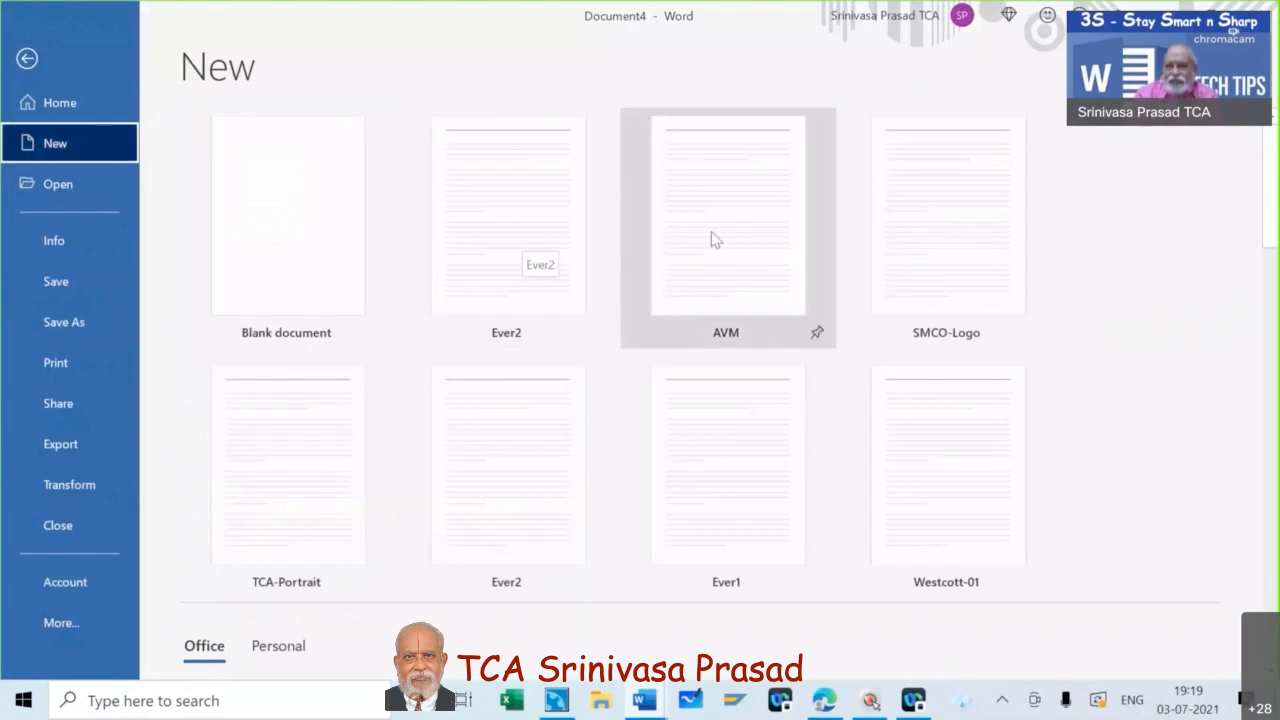
{"action": "left_click", "coordinate": [544, 244]}
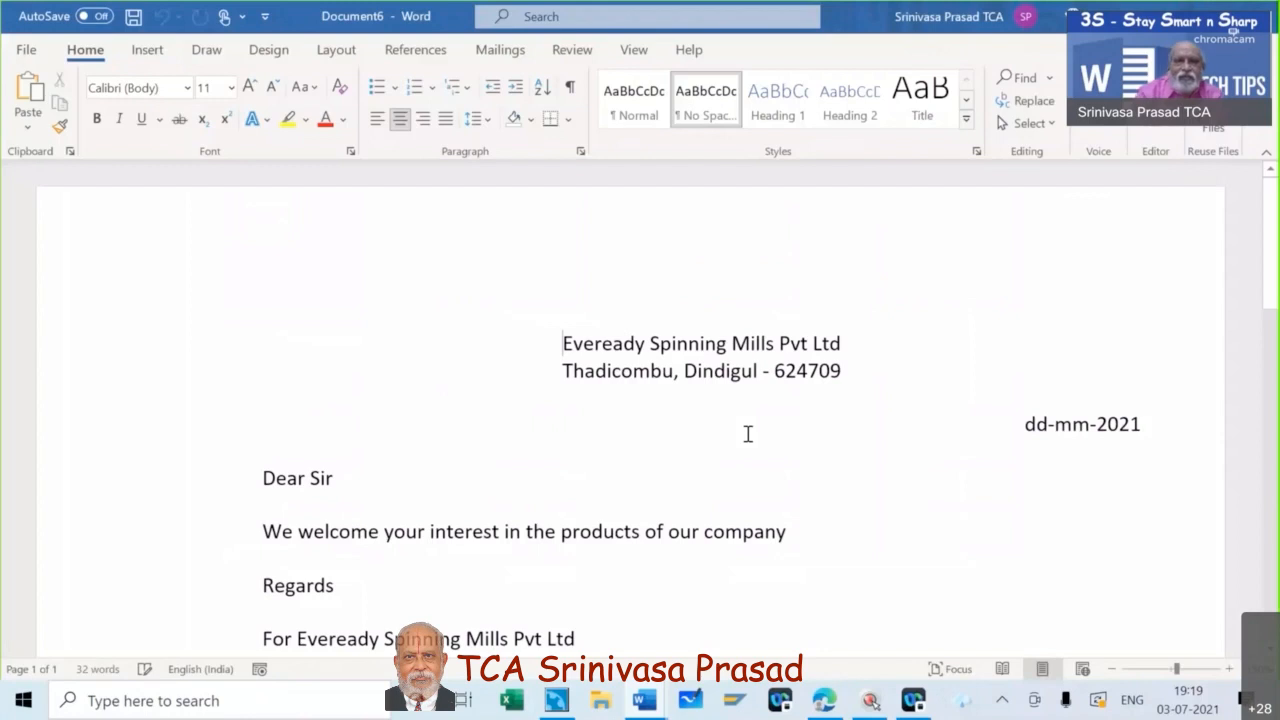
{"action": "left_click", "coordinate": [26, 52]}
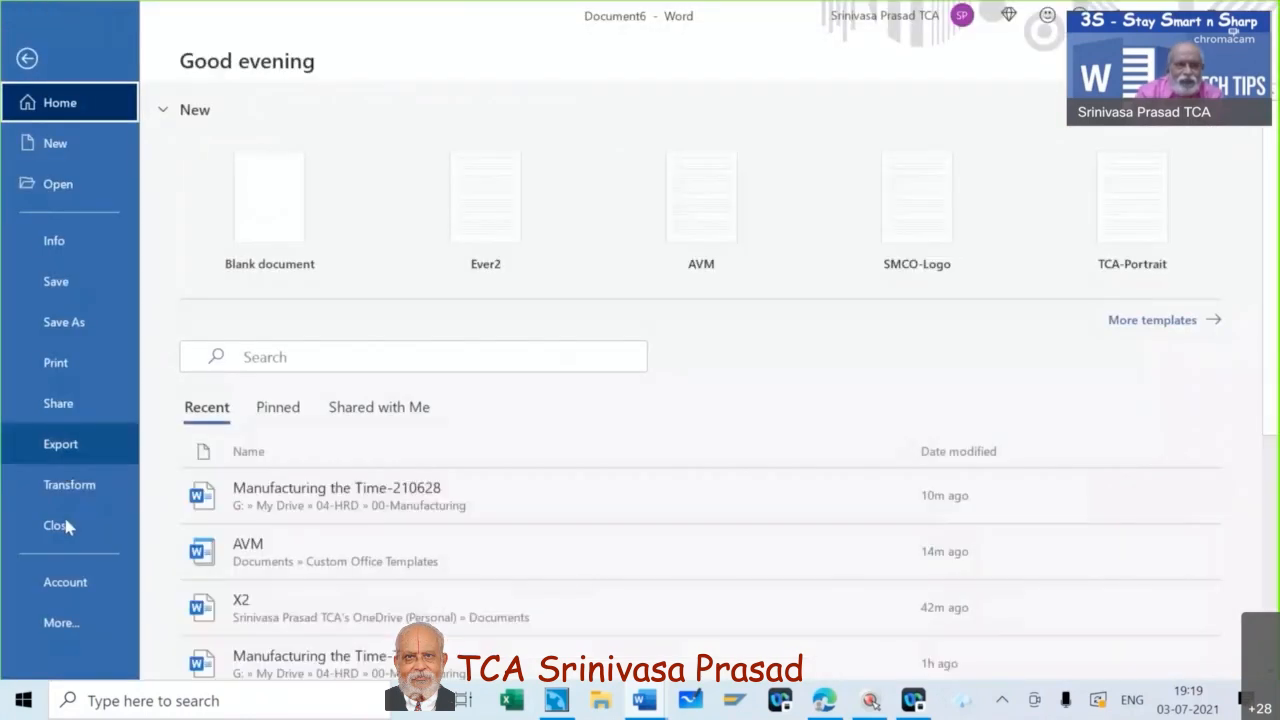
{"action": "left_click", "coordinate": [66, 526]}
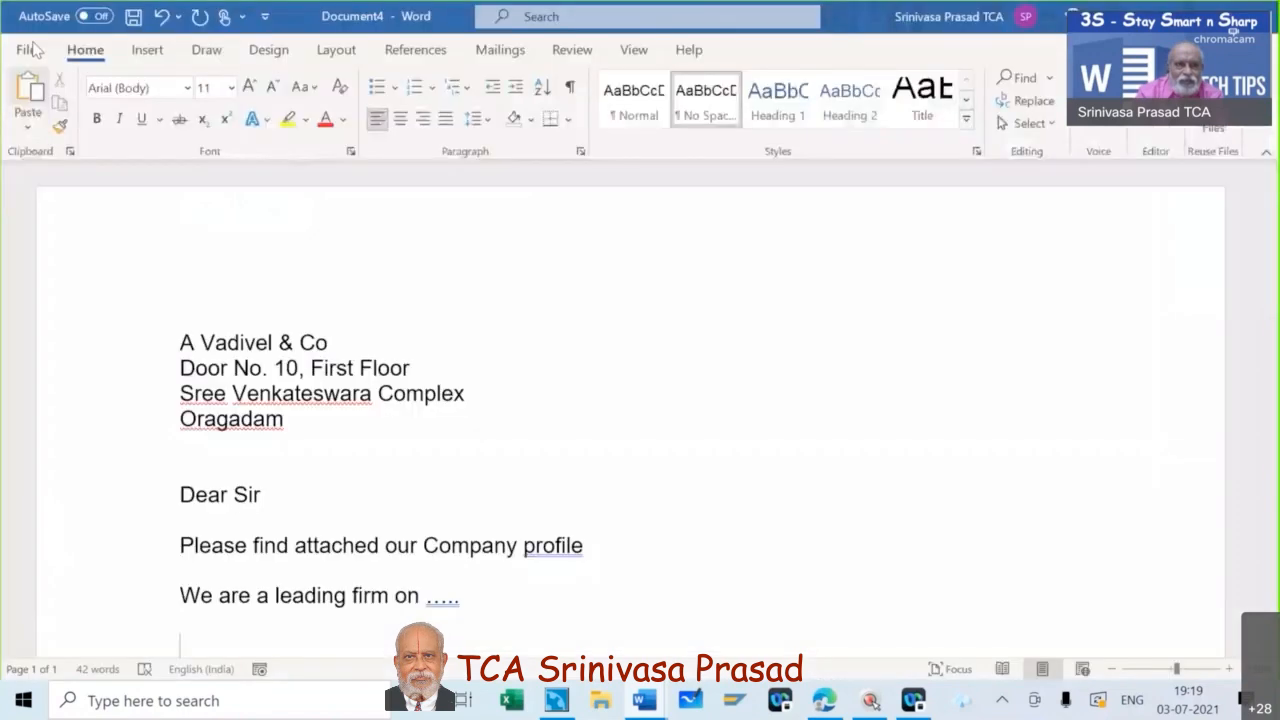
Create a new document from the SMCO-Logo template
{"action": "left_click", "coordinate": [26, 50]}
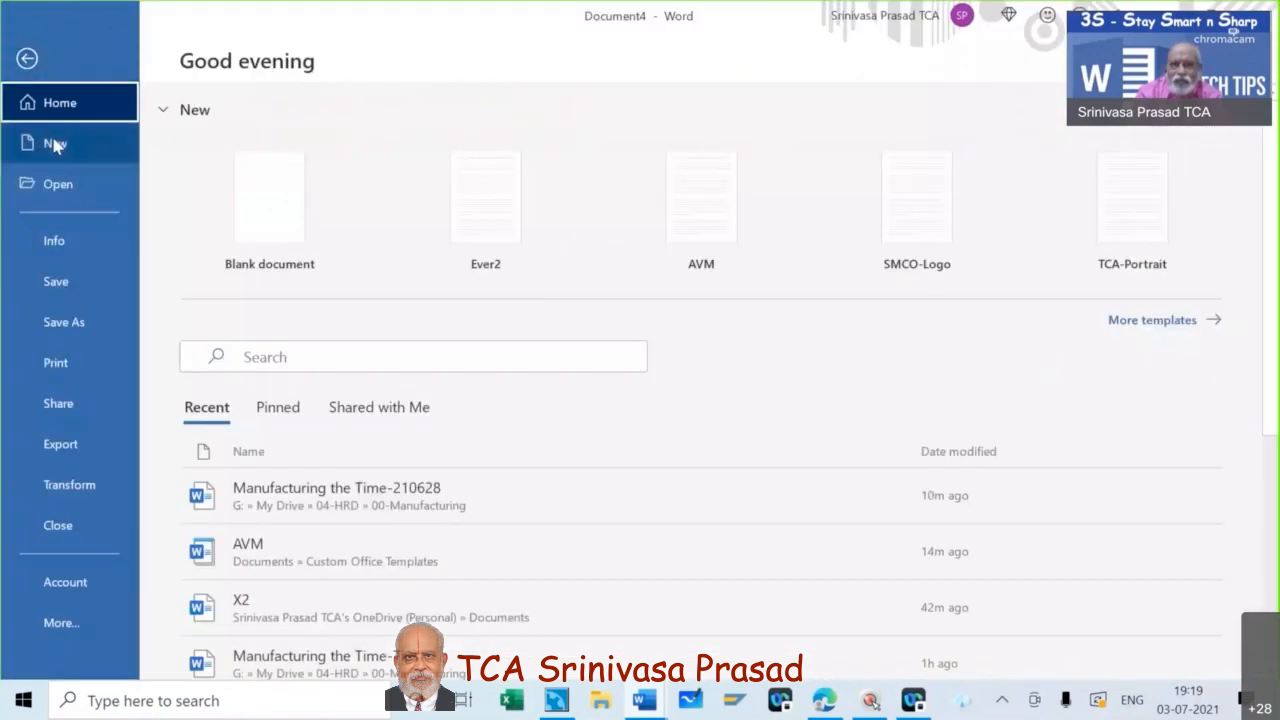
{"action": "left_click", "coordinate": [55, 145]}
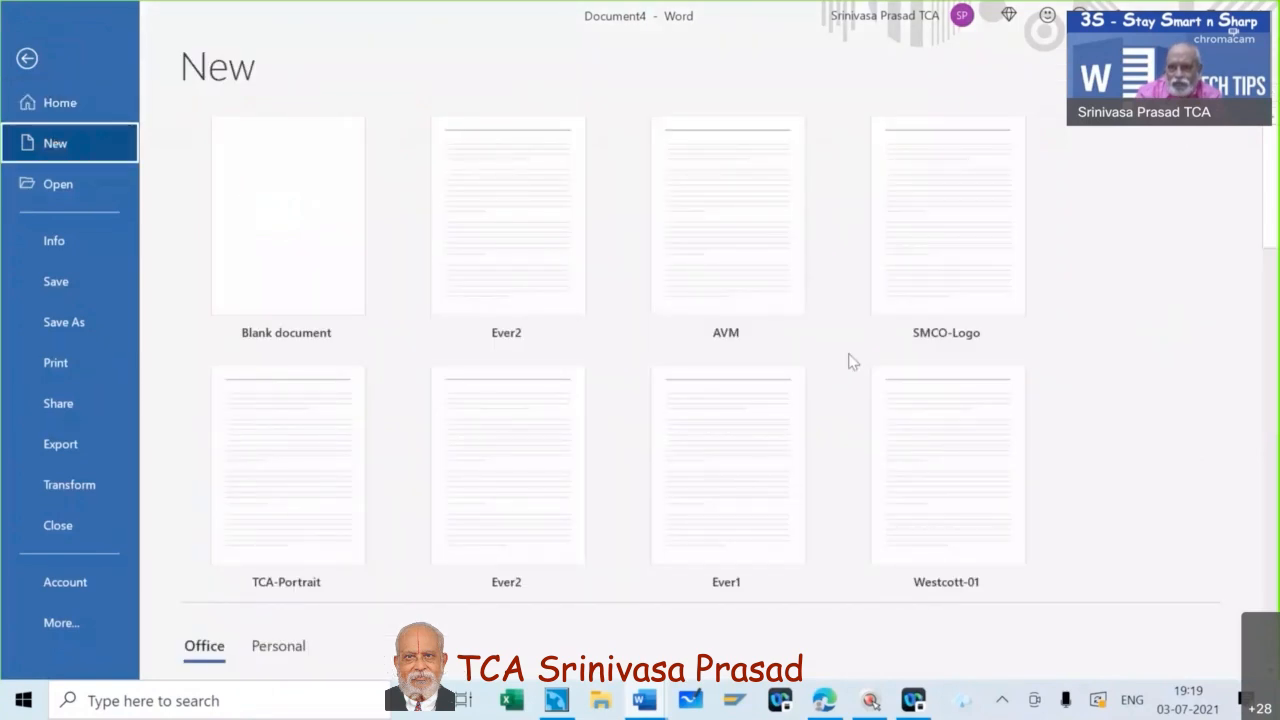
{"action": "left_click", "coordinate": [945, 242]}
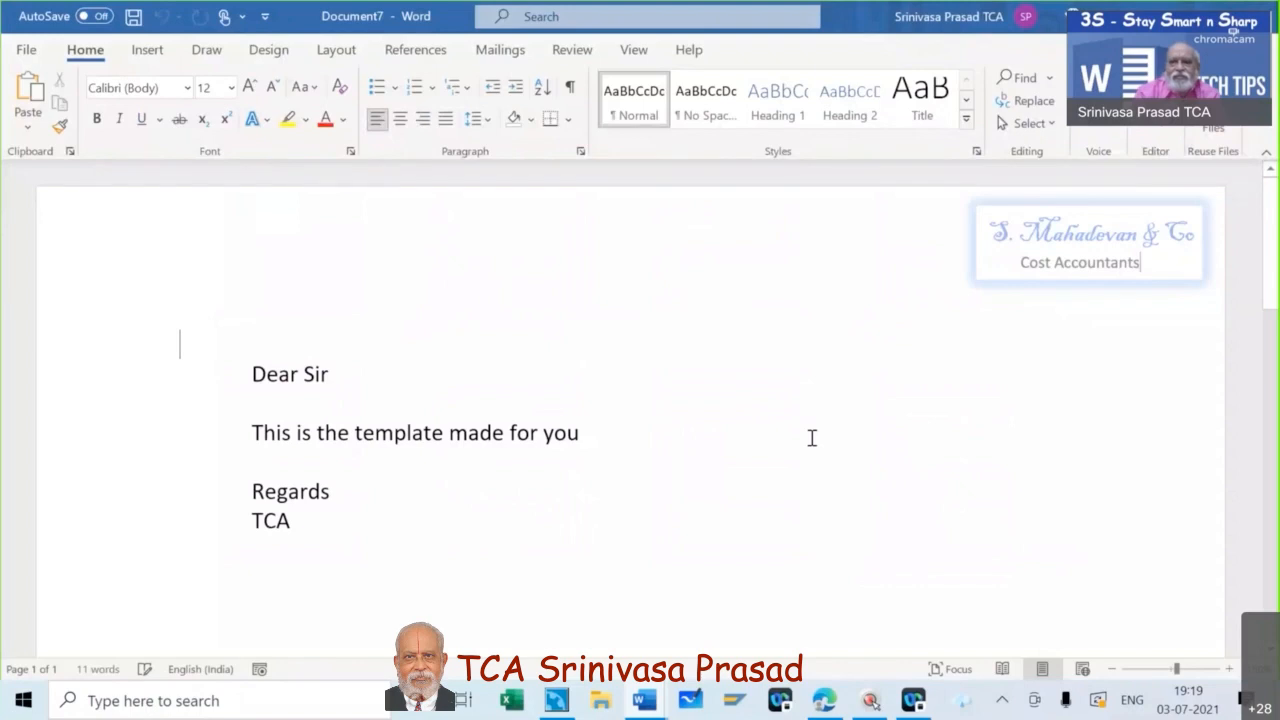
Examine the overall page layout of the new S. Mahadevan & Co letter from header to page end at reduced size
{"action": "scroll", "coordinate": [812, 437], "scroll_direction": "down", "scroll_amount": 5}
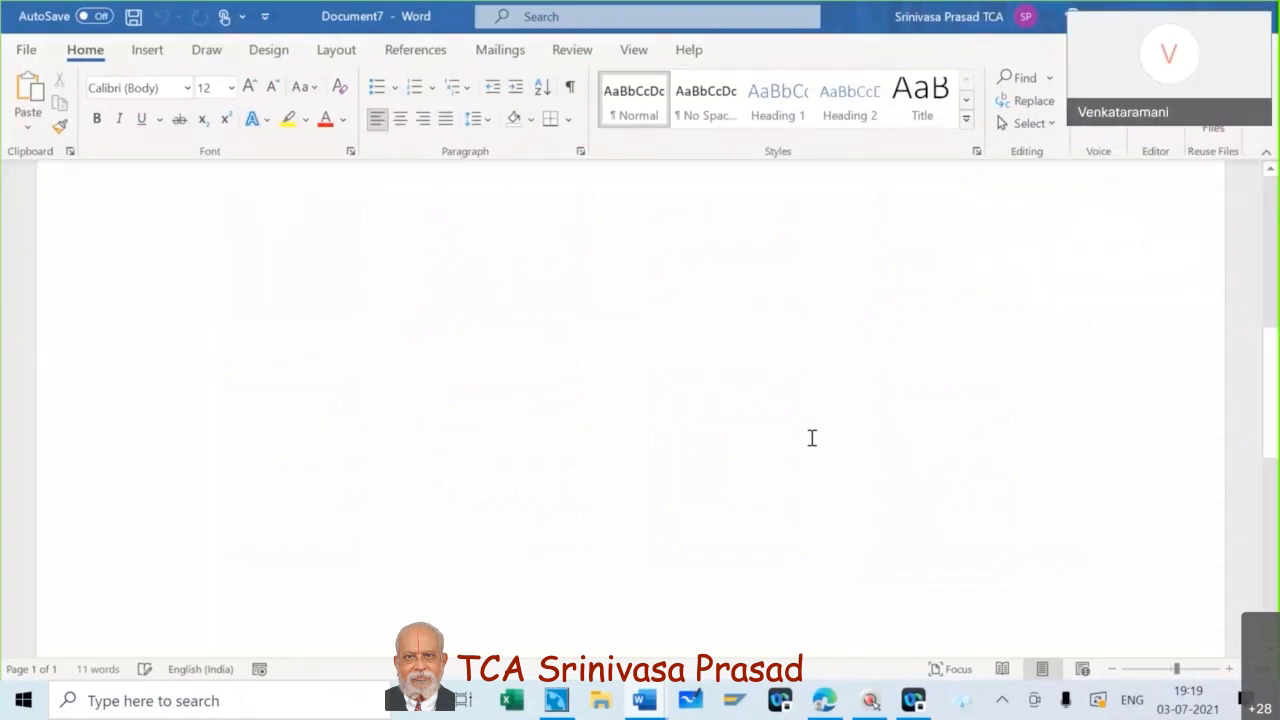
{"action": "scroll", "coordinate": [812, 437], "scroll_direction": "down", "scroll_amount": 3}
{"action": "scroll", "coordinate": [812, 437], "scroll_direction": "up", "scroll_amount": 5}
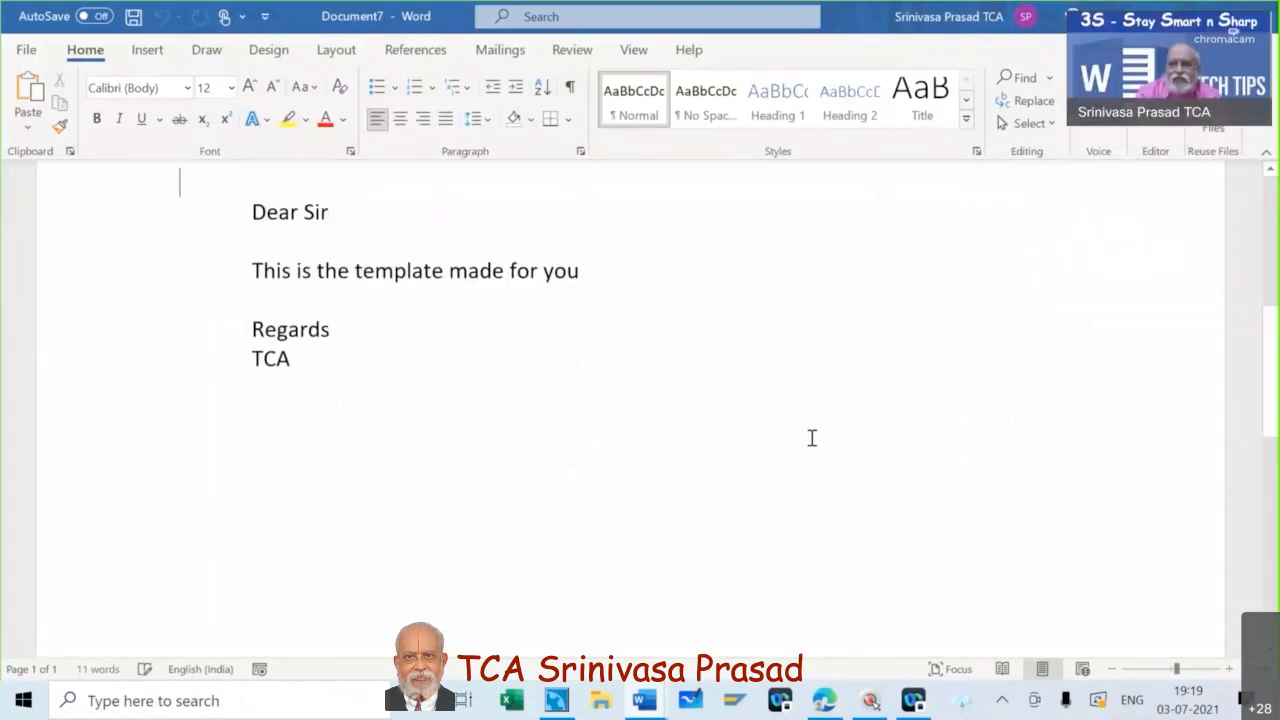
{"action": "scroll", "coordinate": [812, 437], "scroll_direction": "up", "scroll_amount": 3}
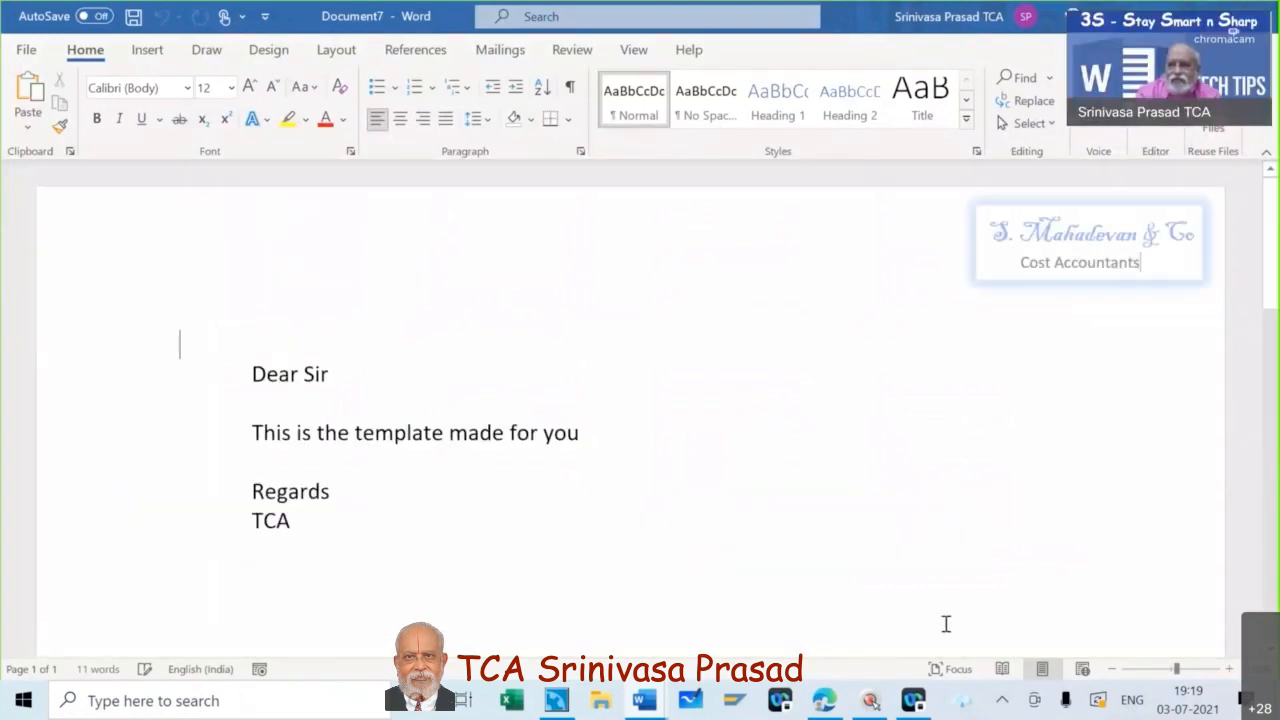
{"action": "left_click", "coordinate": [1114, 670]}
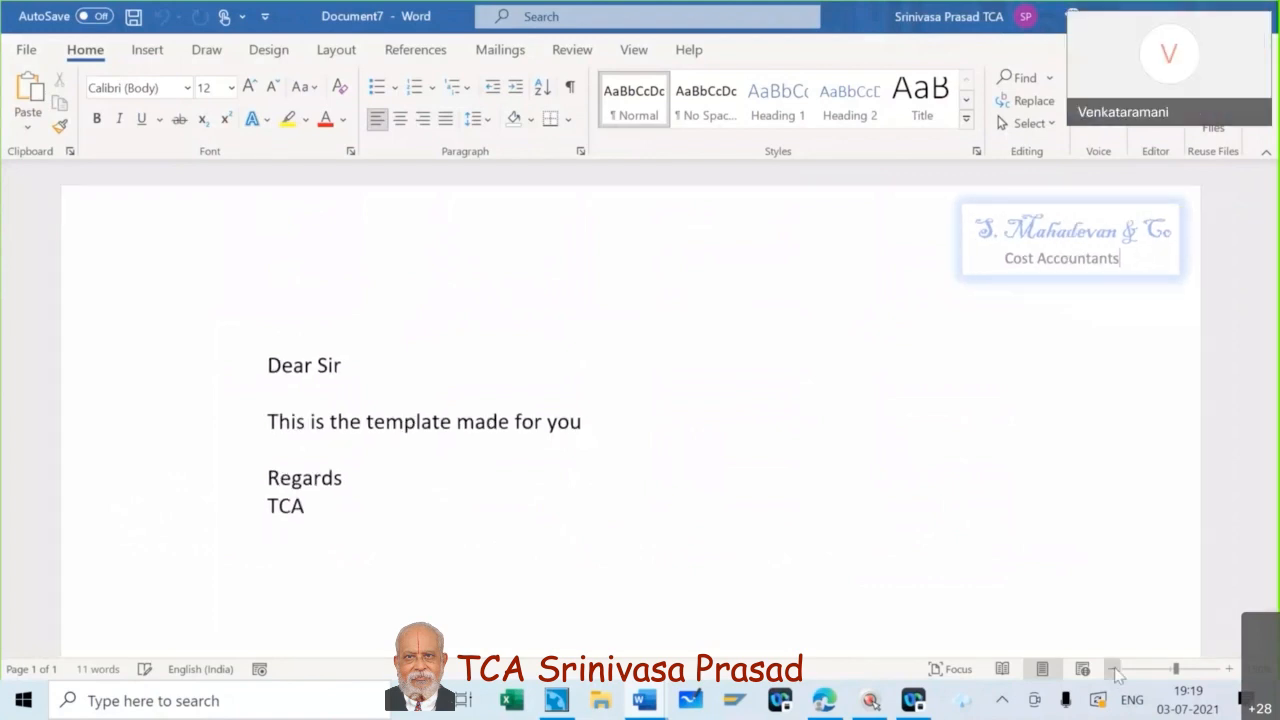
{"action": "left_click", "coordinate": [1115, 670]}
{"action": "scroll", "coordinate": [620, 437], "scroll_direction": "down", "scroll_amount": 3}
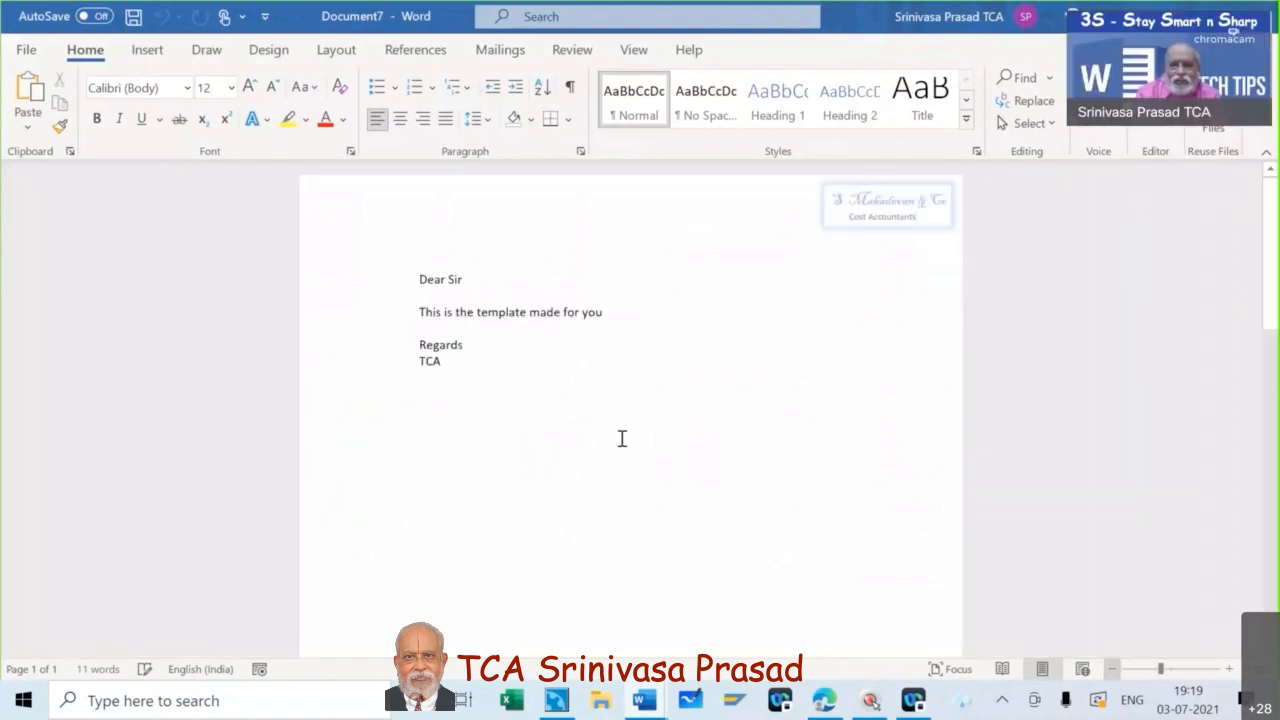
{"action": "scroll", "coordinate": [620, 437], "scroll_direction": "down", "scroll_amount": 1}
{"action": "scroll", "coordinate": [621, 437], "scroll_direction": "down", "scroll_amount": 5}
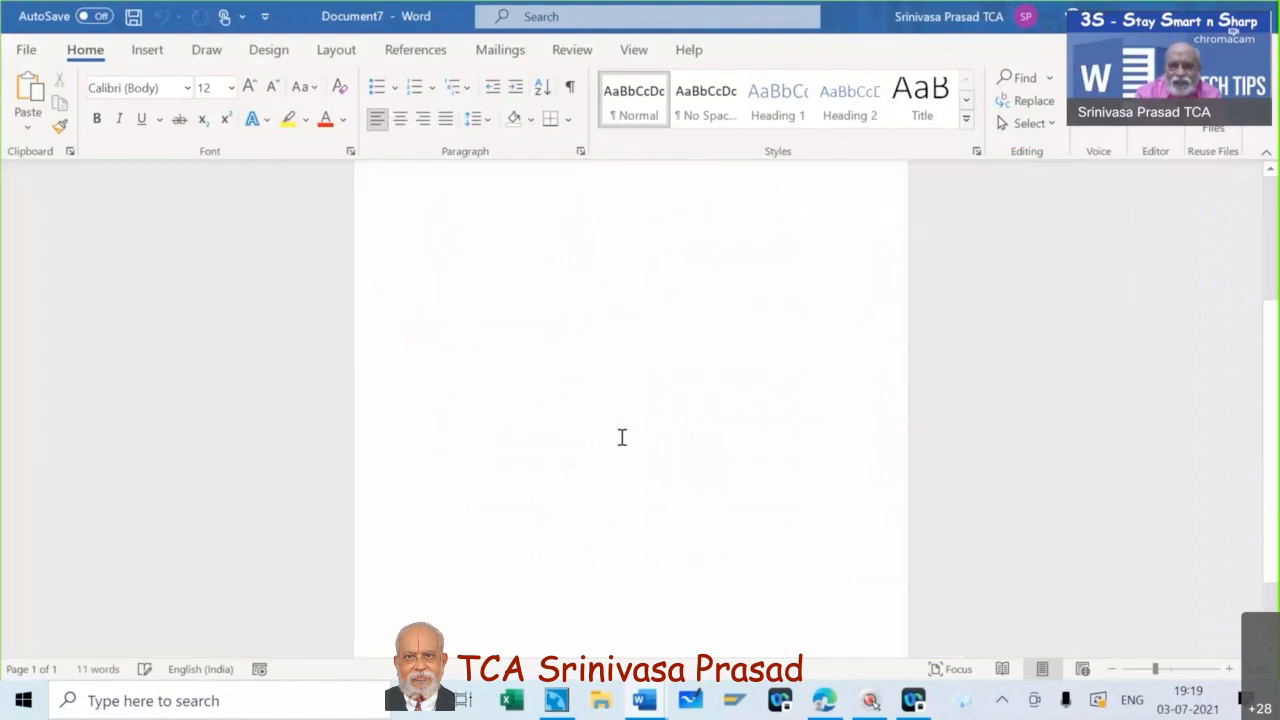
{"action": "scroll", "coordinate": [621, 437], "scroll_direction": "down", "scroll_amount": 2}
{"action": "scroll", "coordinate": [621, 437], "scroll_direction": "up", "scroll_amount": 7}
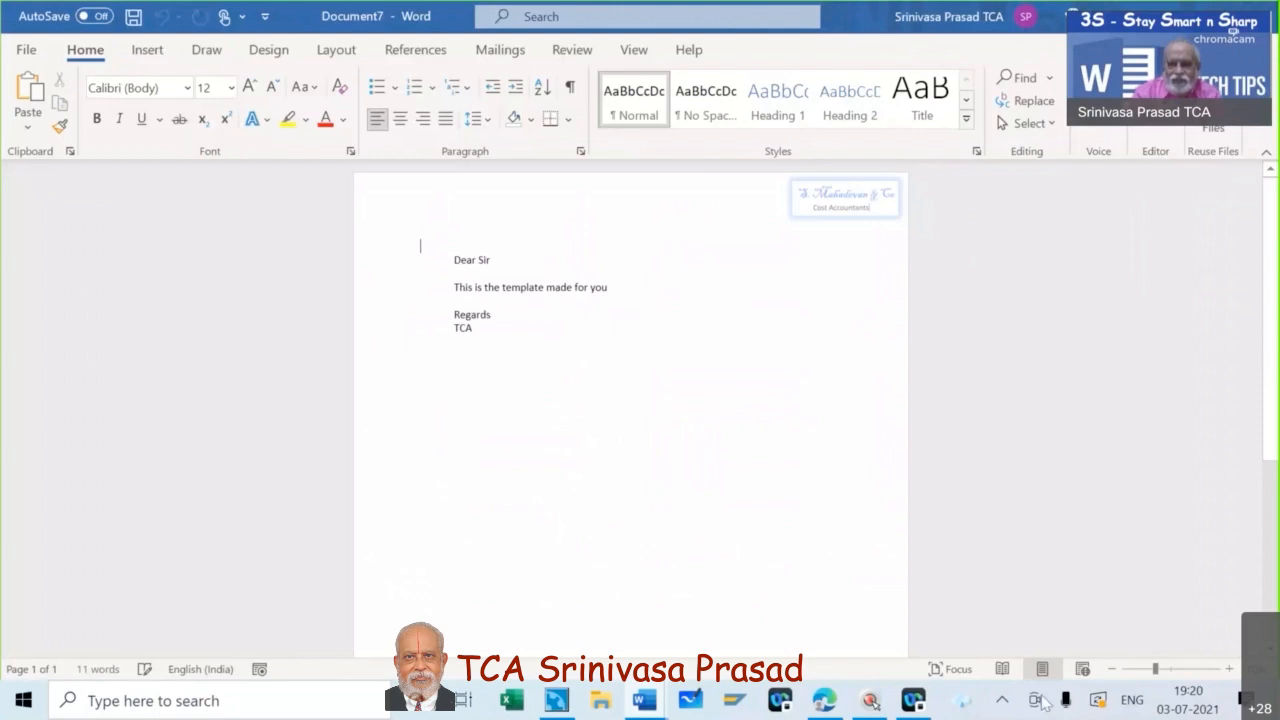
Examine the letter's header logo, body text and the footer with its round stamp and office details at a larger size
{"action": "left_click", "coordinate": [1229, 670]}
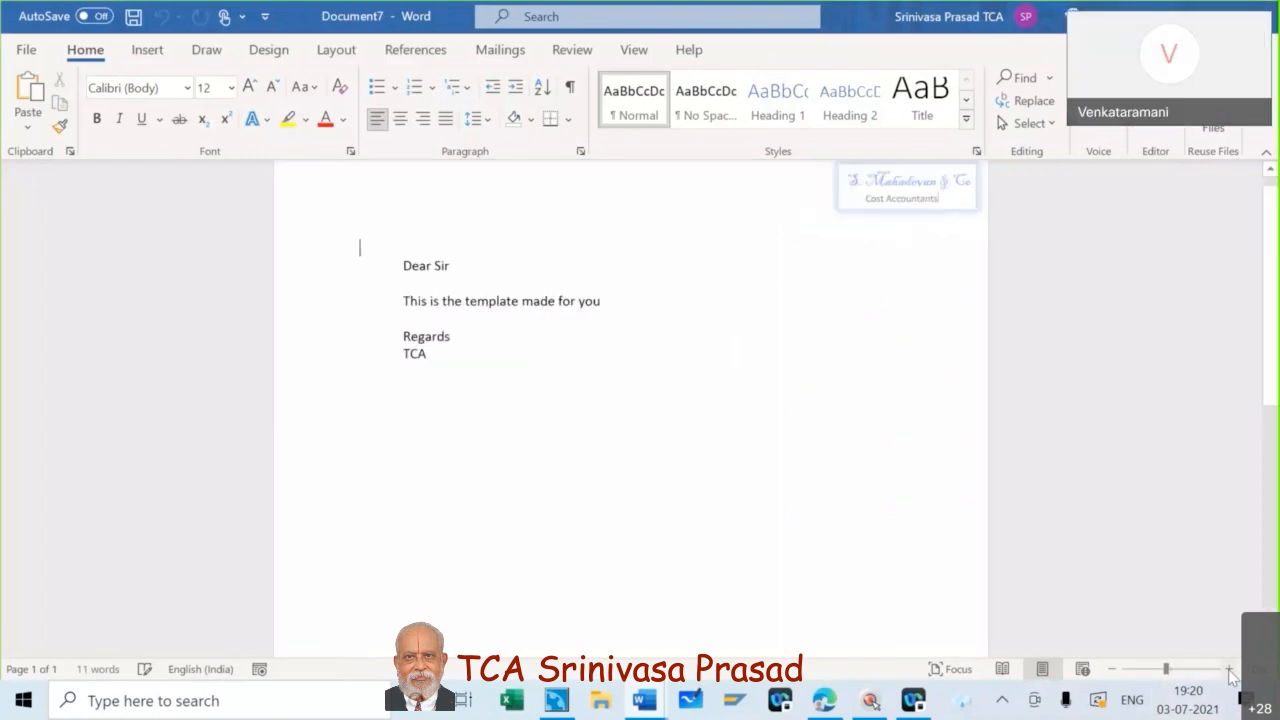
{"action": "left_click", "coordinate": [1229, 670]}
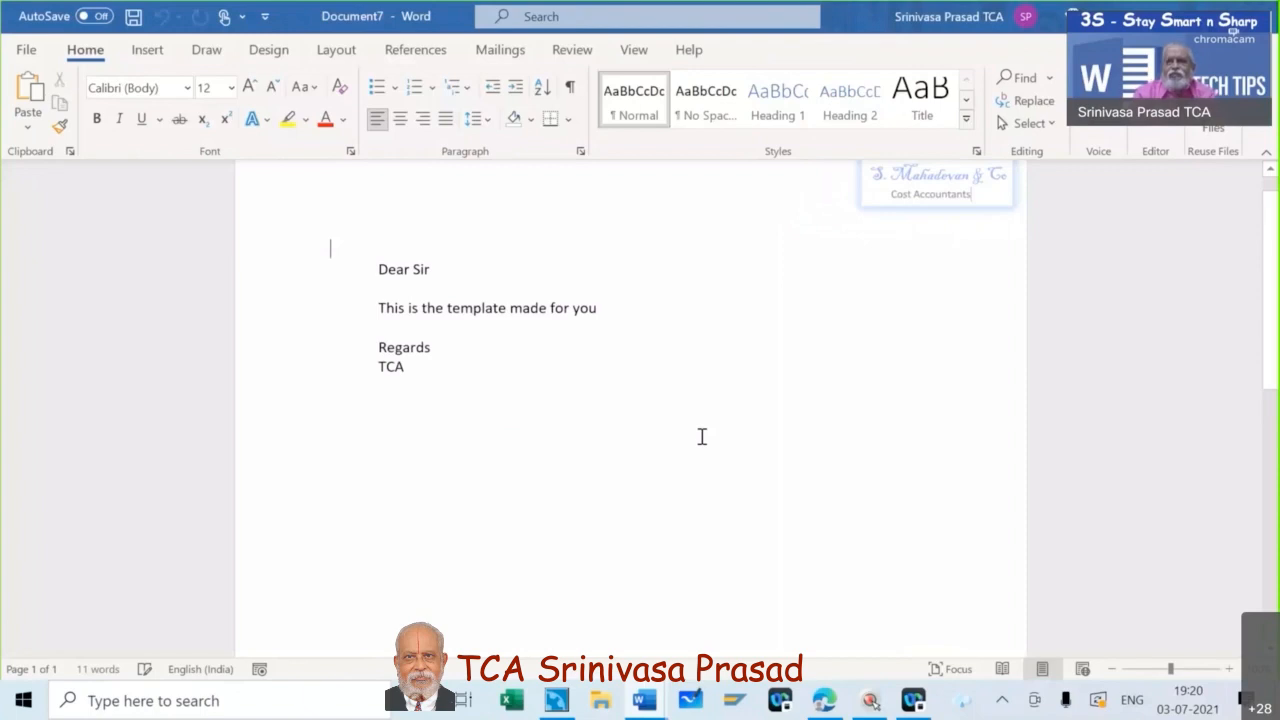
{"action": "scroll", "coordinate": [702, 436], "scroll_direction": "up", "scroll_amount": 1}
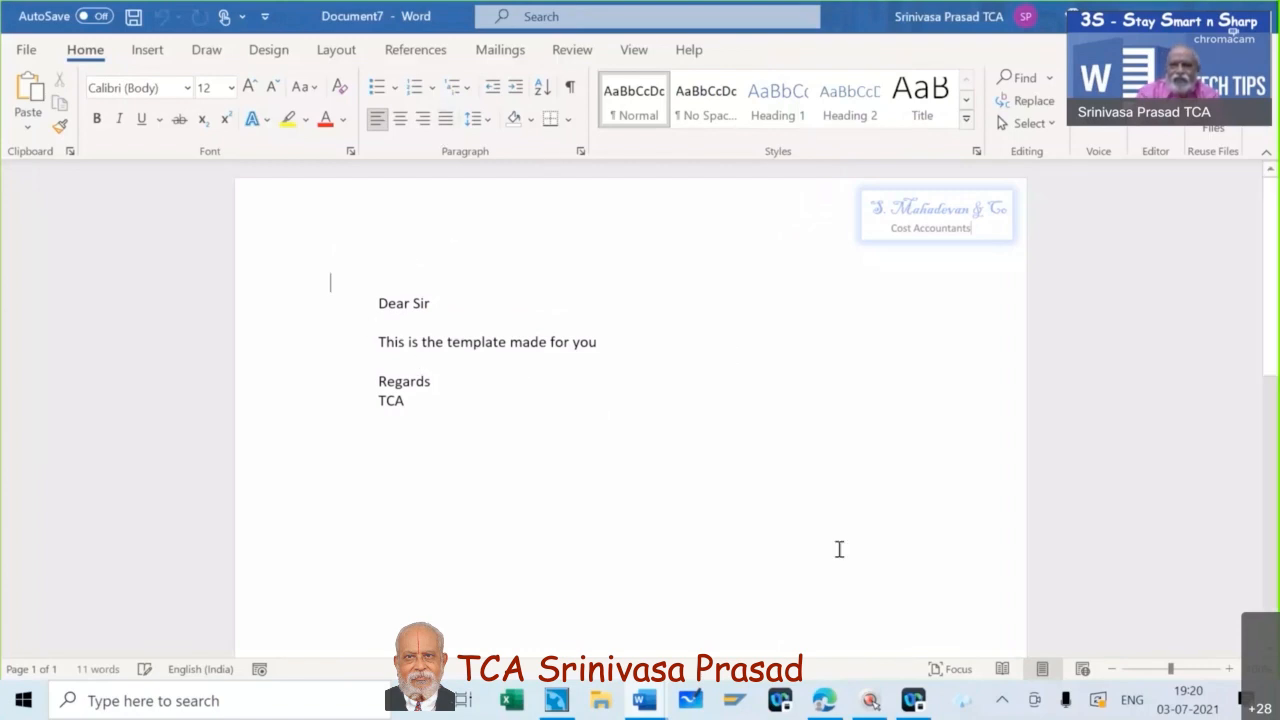
{"action": "scroll", "coordinate": [839, 549], "scroll_direction": "down", "scroll_amount": 1}
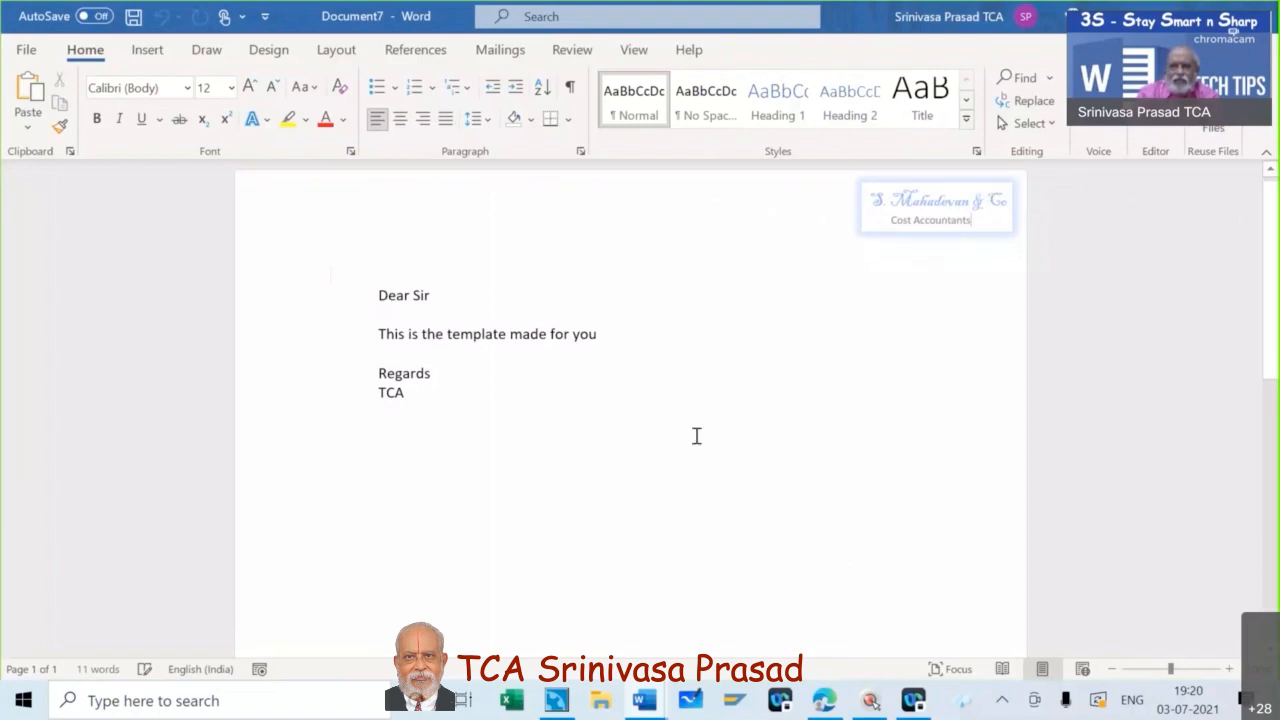
{"action": "scroll", "coordinate": [664, 491], "scroll_direction": "down", "scroll_amount": 5}
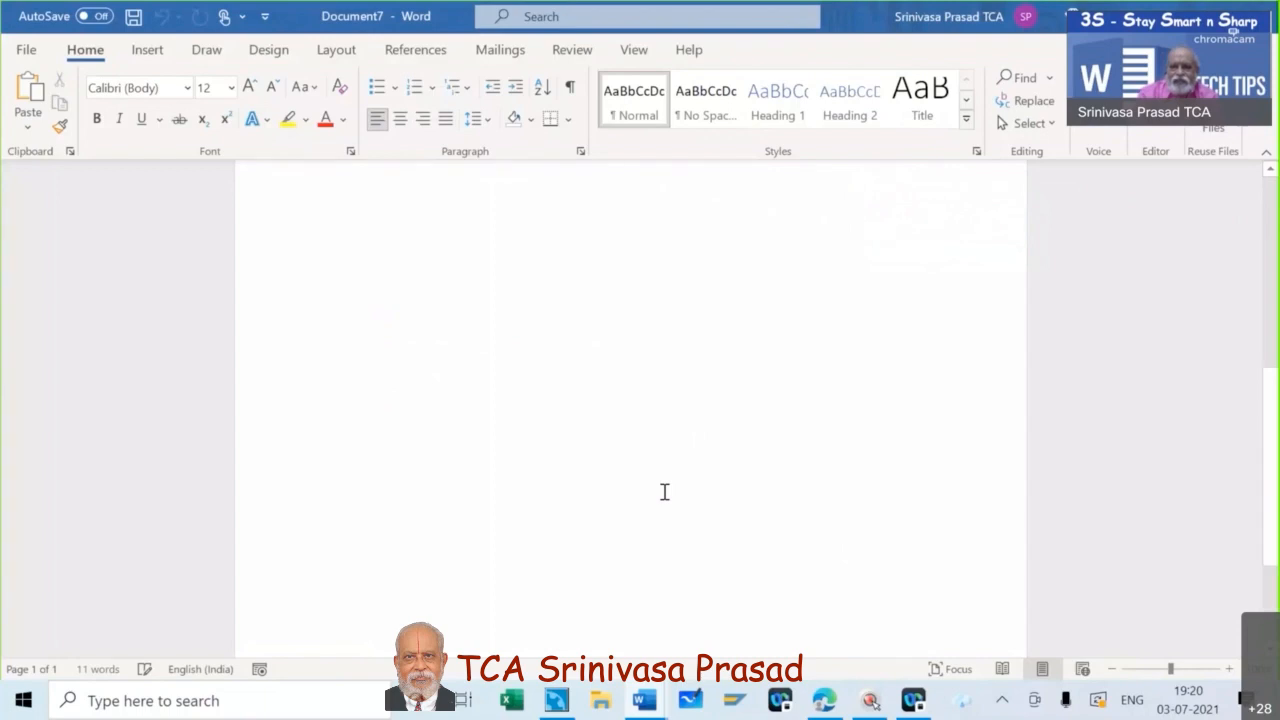
{"action": "scroll", "coordinate": [664, 491], "scroll_direction": "up", "scroll_amount": 5}
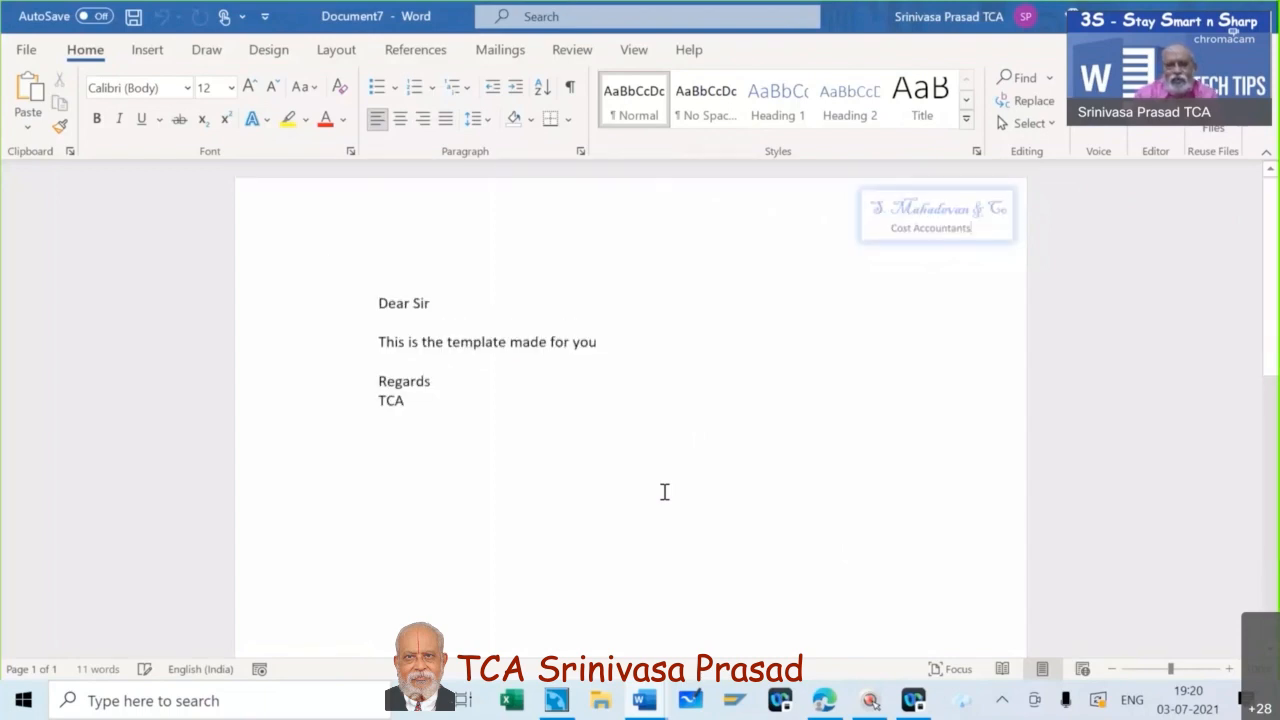
{"action": "scroll", "coordinate": [664, 491], "scroll_direction": "down", "scroll_amount": 6}
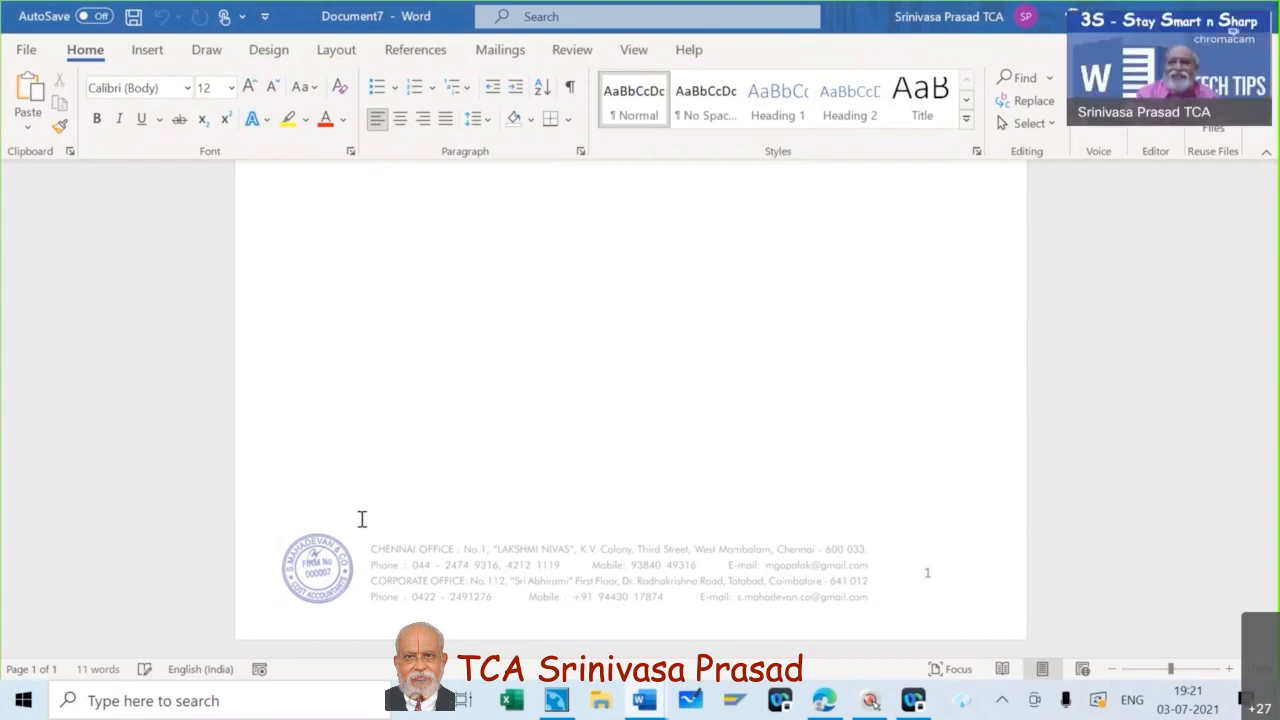
{"action": "scroll", "coordinate": [471, 362], "scroll_direction": "up", "scroll_amount": 10}
{"action": "scroll", "coordinate": [471, 362], "scroll_direction": "up", "scroll_amount": 1}
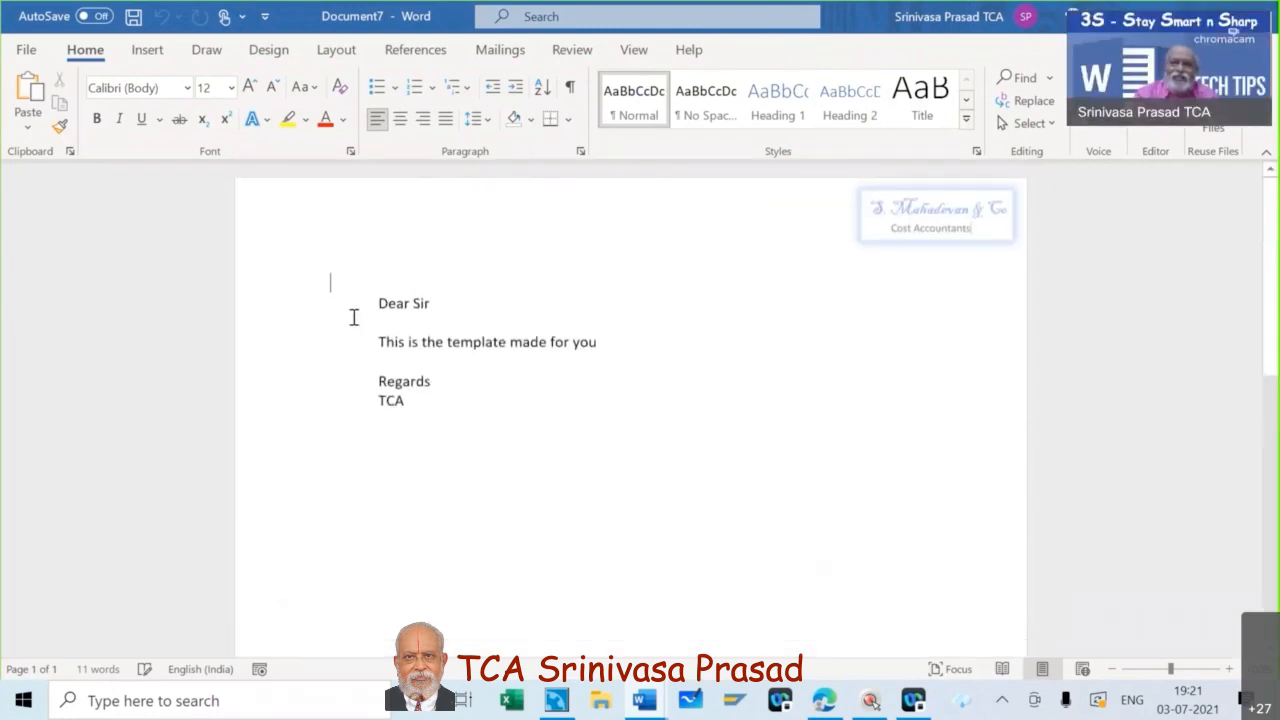
{"action": "scroll", "coordinate": [645, 457], "scroll_direction": "down", "scroll_amount": 10}
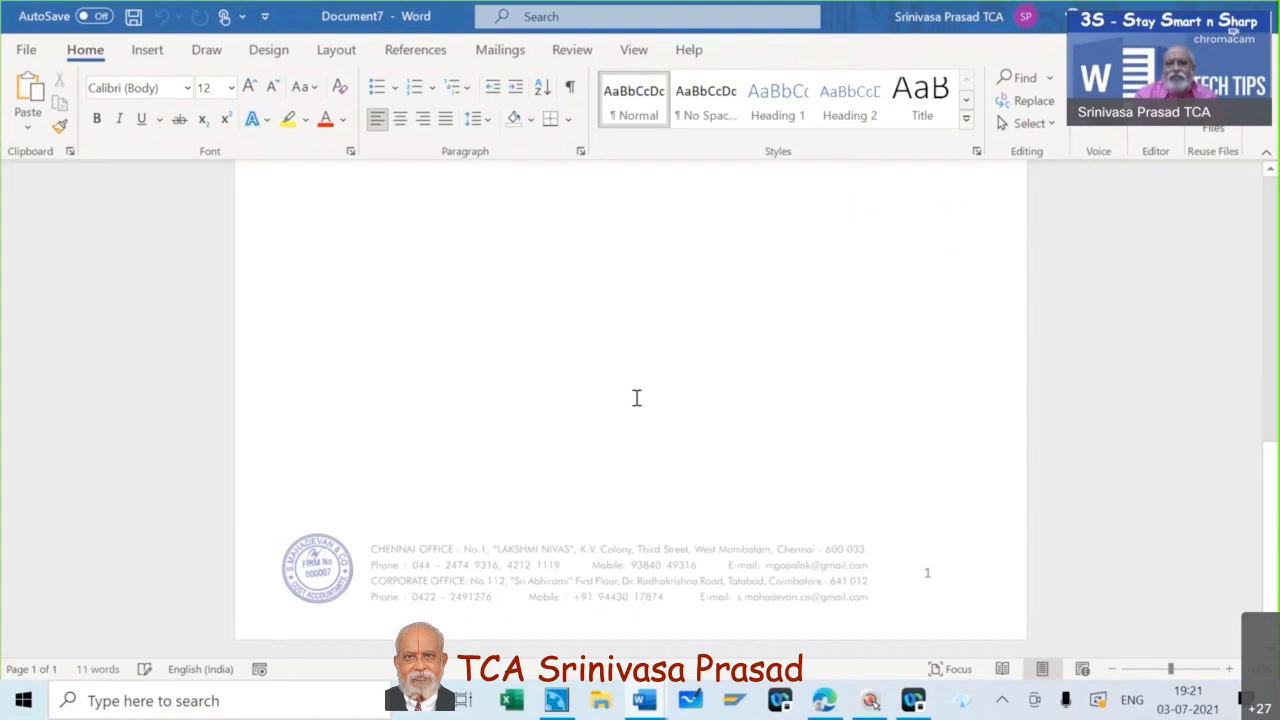
{"action": "scroll", "coordinate": [636, 398], "scroll_direction": "up", "scroll_amount": 10}
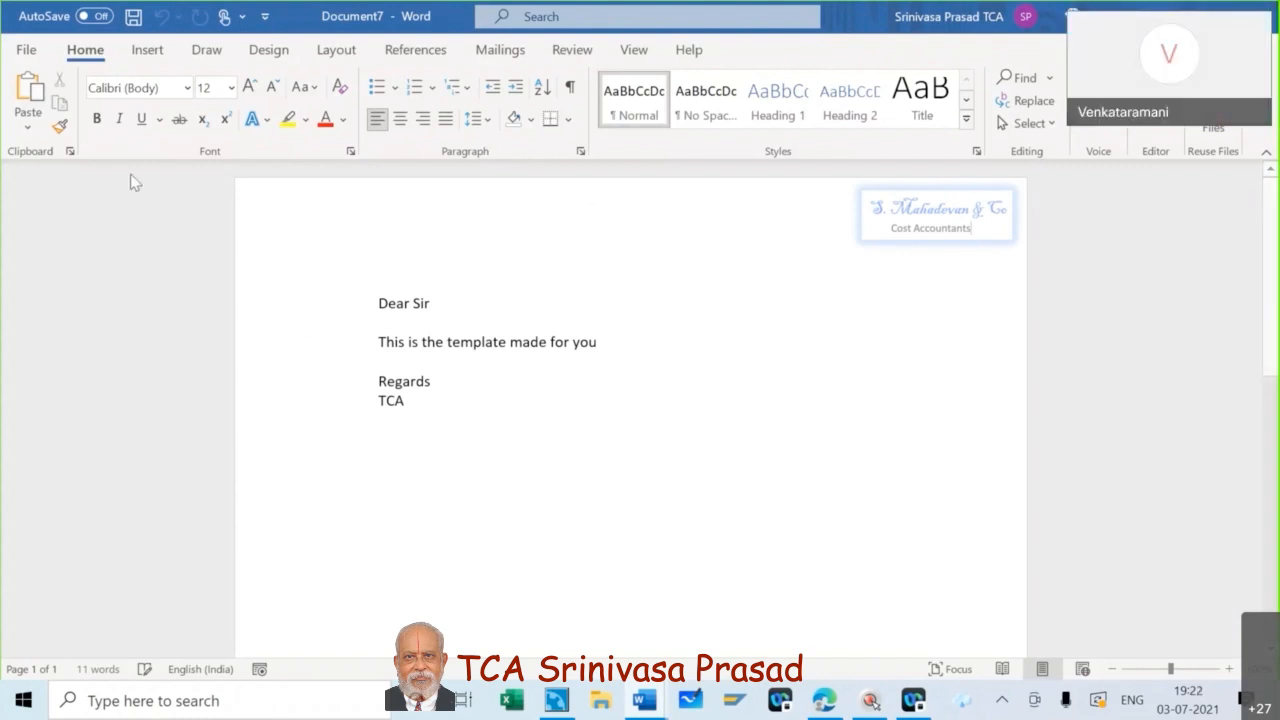
Close the S. Mahadevan & Co letter and create a new blank document with the No Spacing style
{"action": "left_click", "coordinate": [27, 50]}
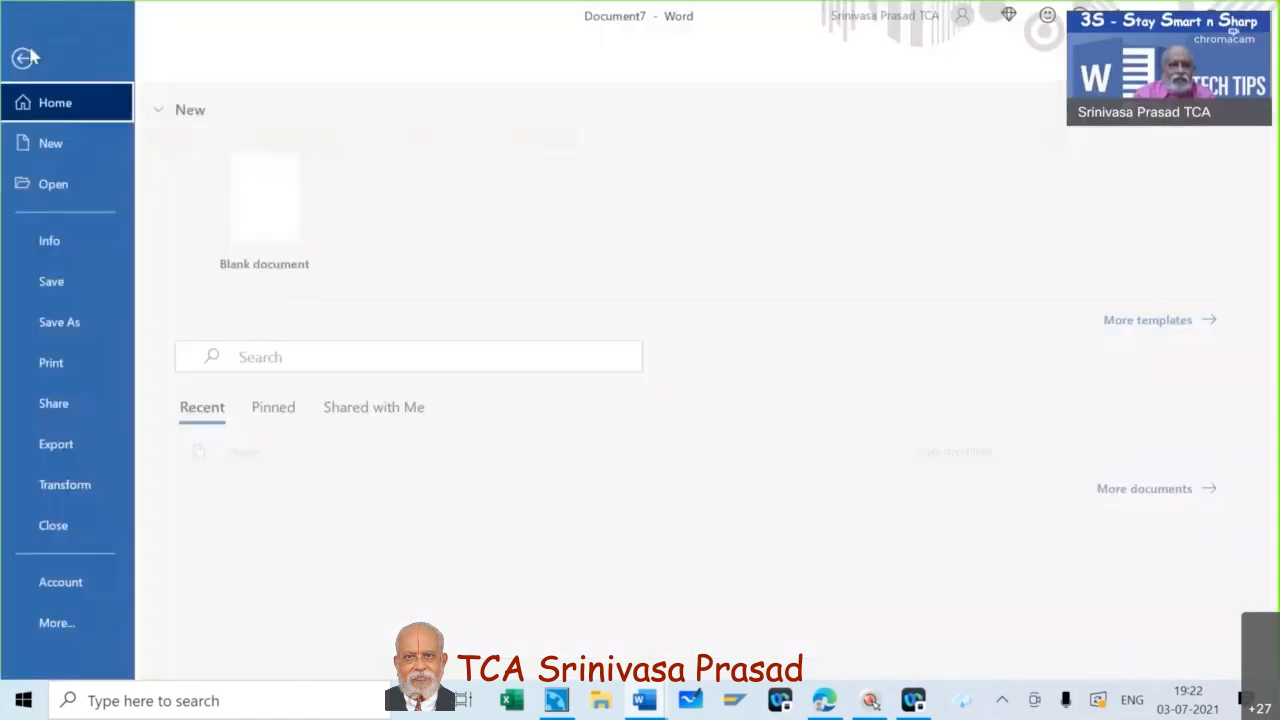
{"action": "left_click", "coordinate": [68, 528]}
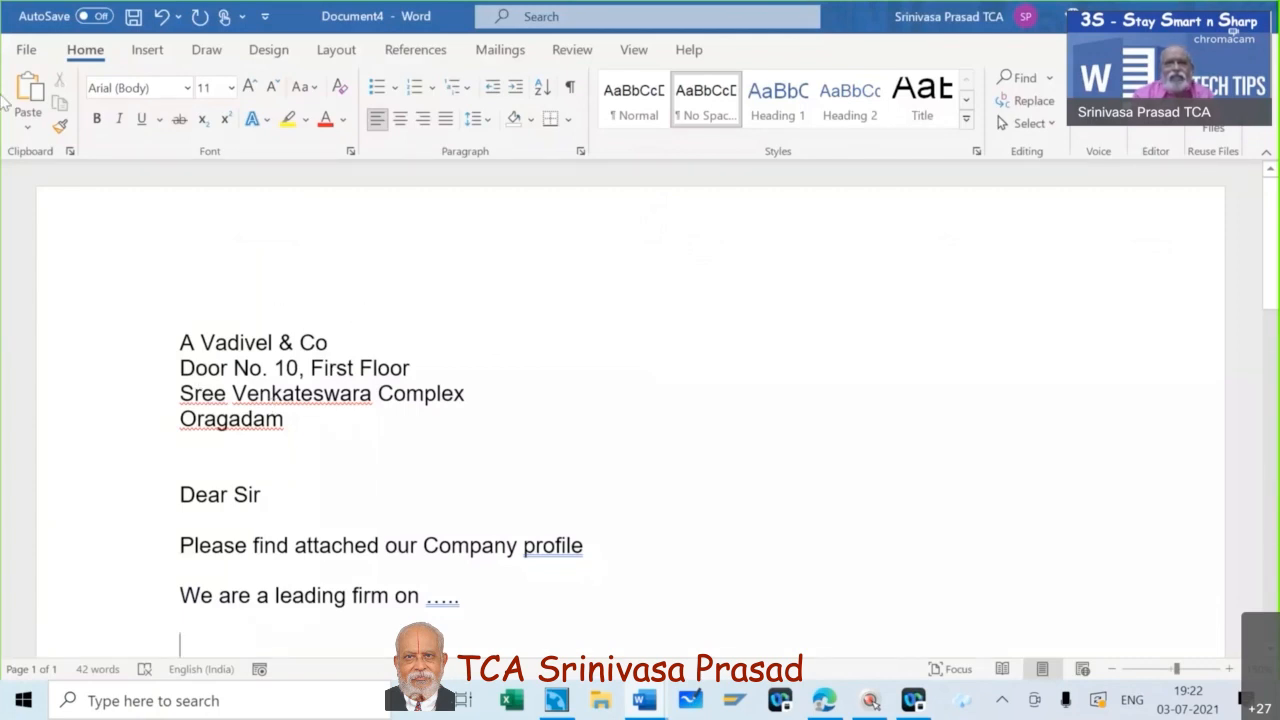
{"action": "left_click", "coordinate": [27, 50]}
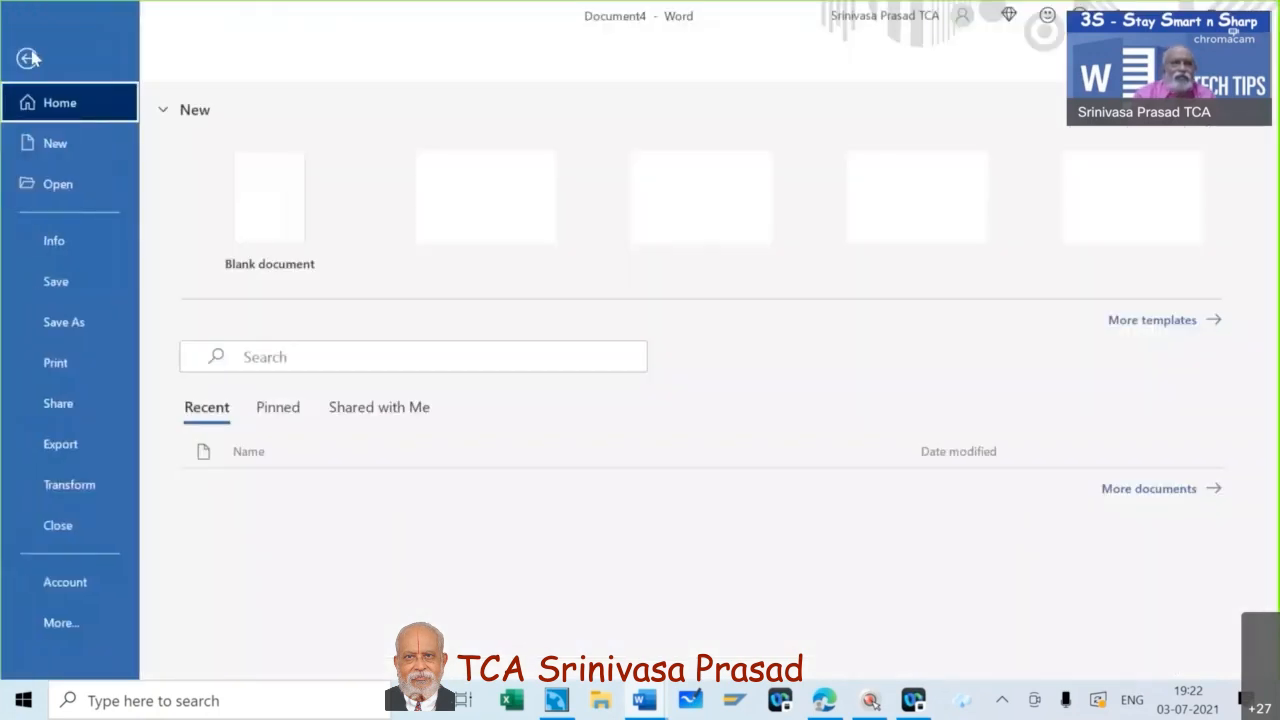
{"action": "left_click", "coordinate": [71, 141]}
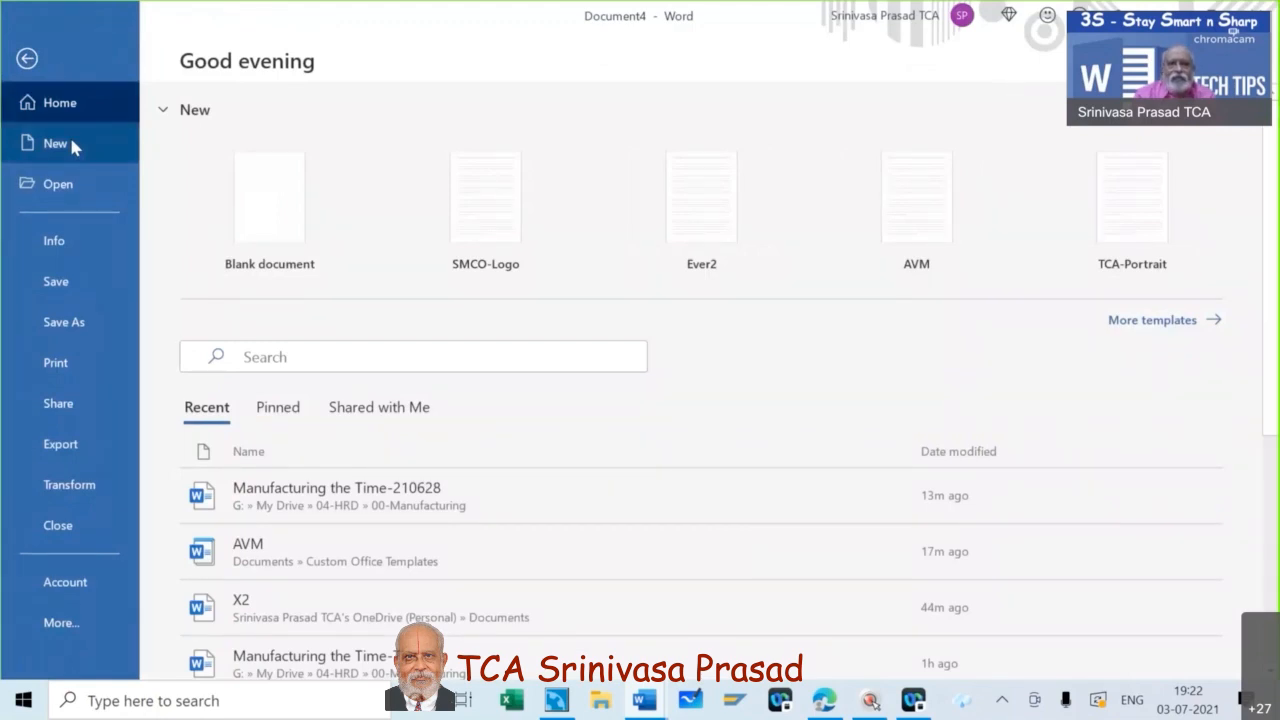
{"action": "left_click", "coordinate": [286, 212]}
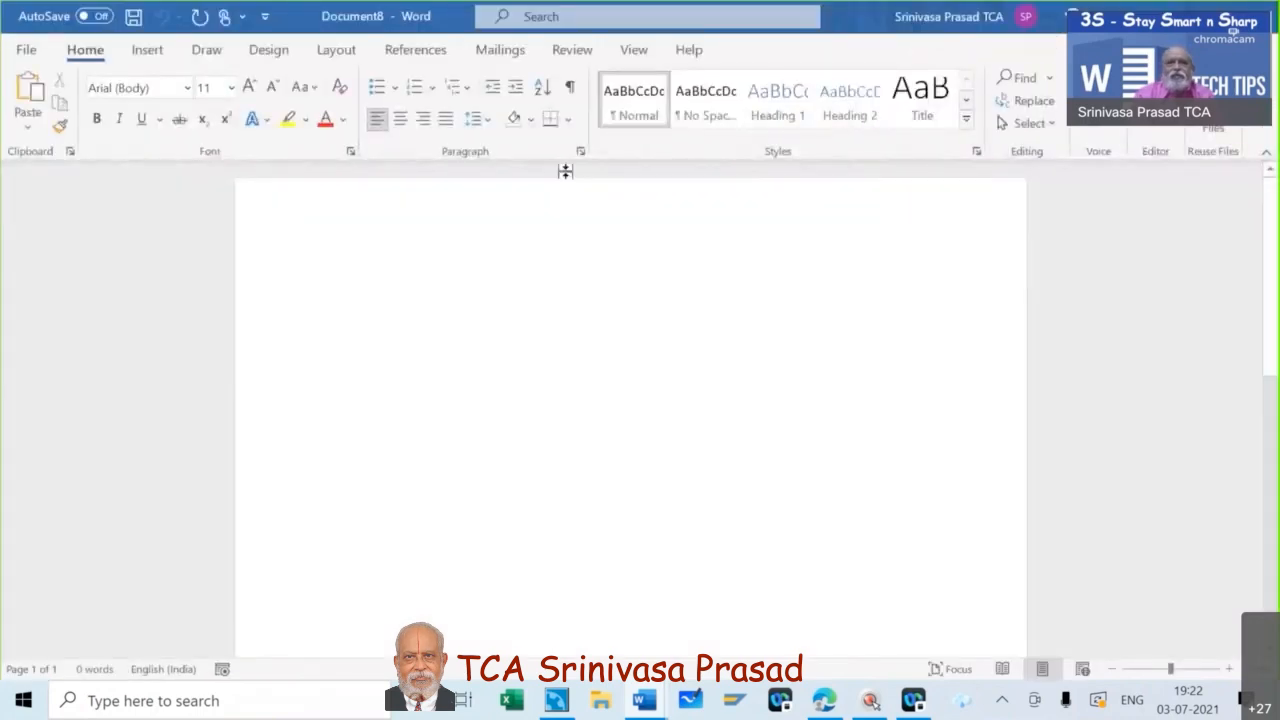
{"action": "left_click", "coordinate": [708, 105]}
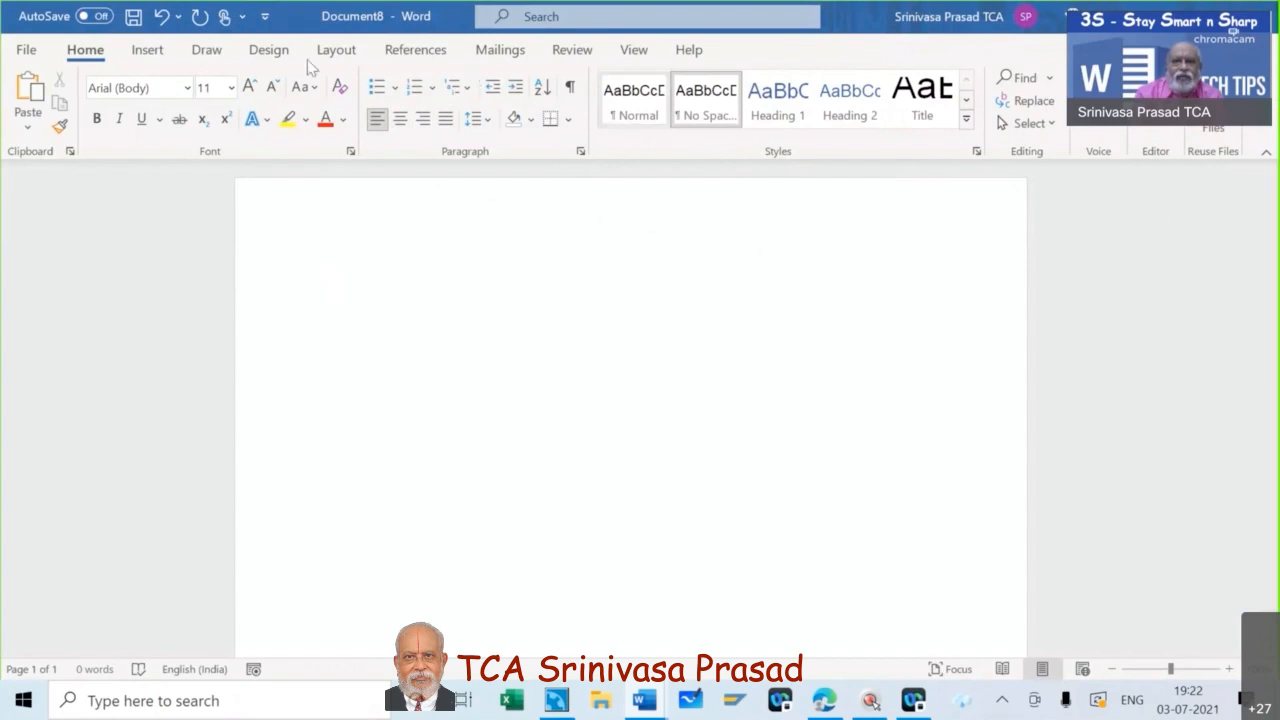
Edit the page header of the blank document and enter "A Vadivel & Co, Cost Accountants" in it
{"action": "left_click", "coordinate": [150, 52]}
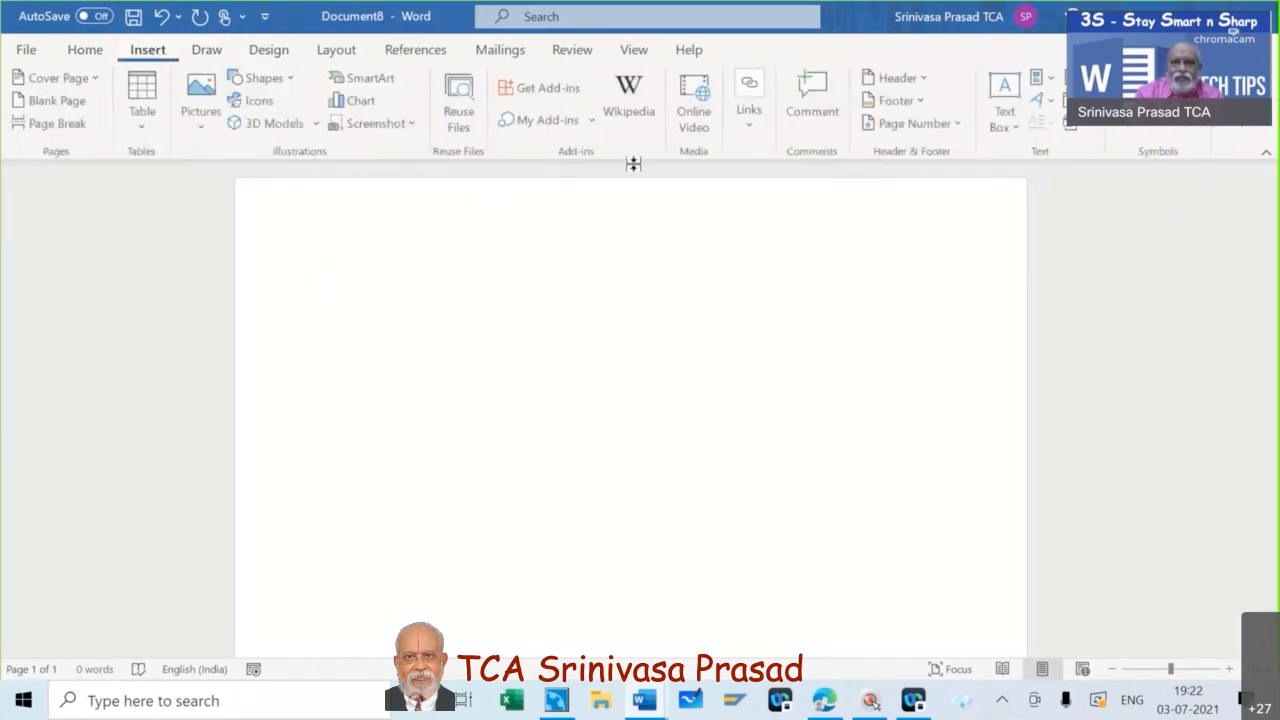
{"action": "left_click", "coordinate": [904, 83]}
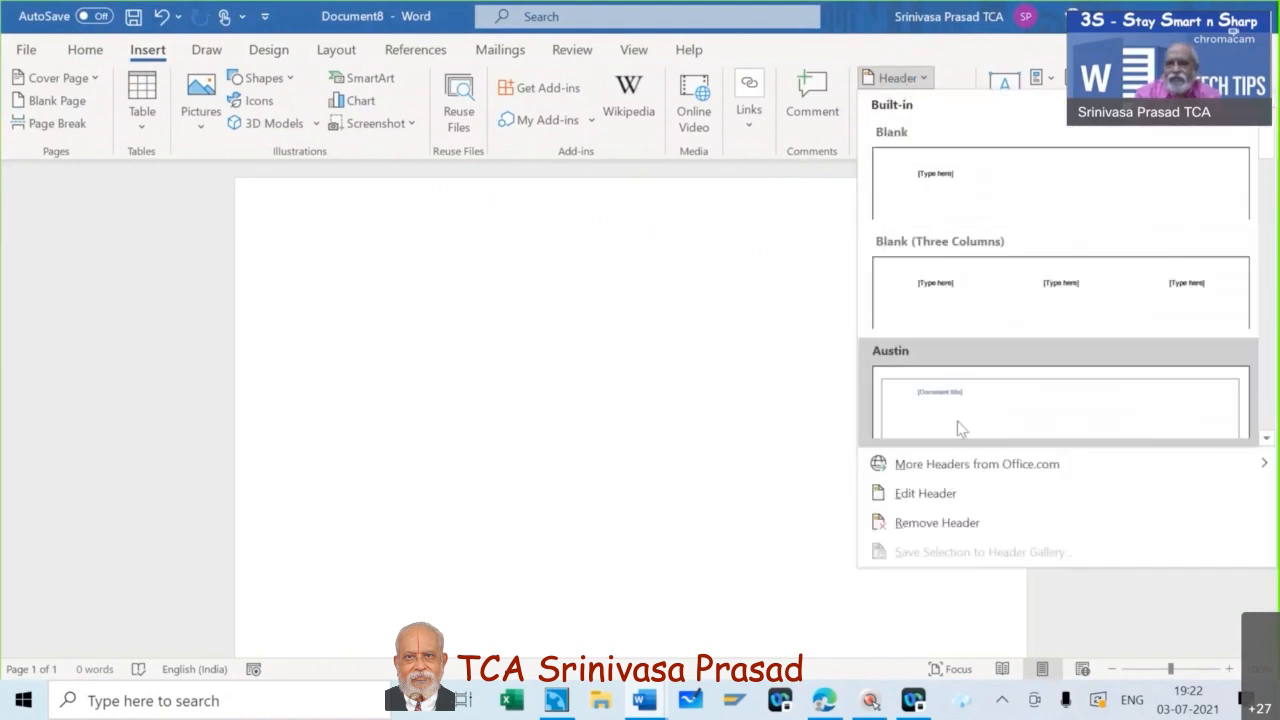
{"action": "left_click", "coordinate": [925, 494]}
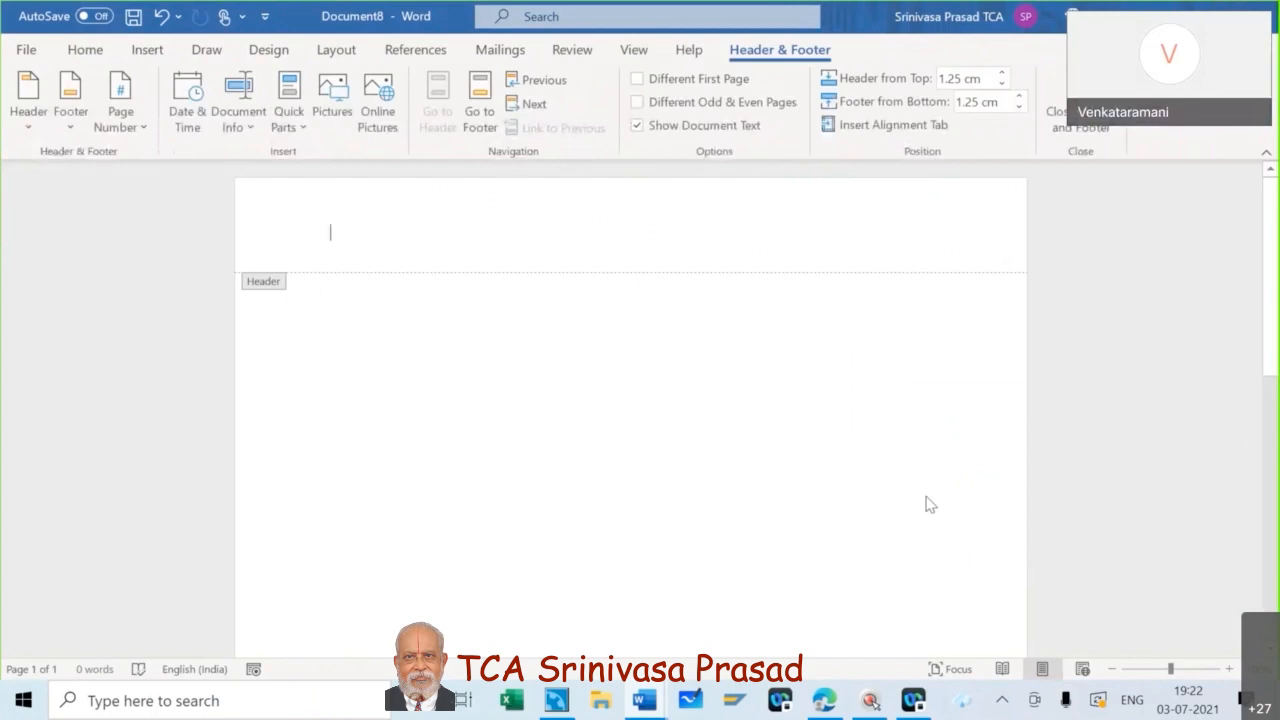
{"action": "type", "text": "A"}
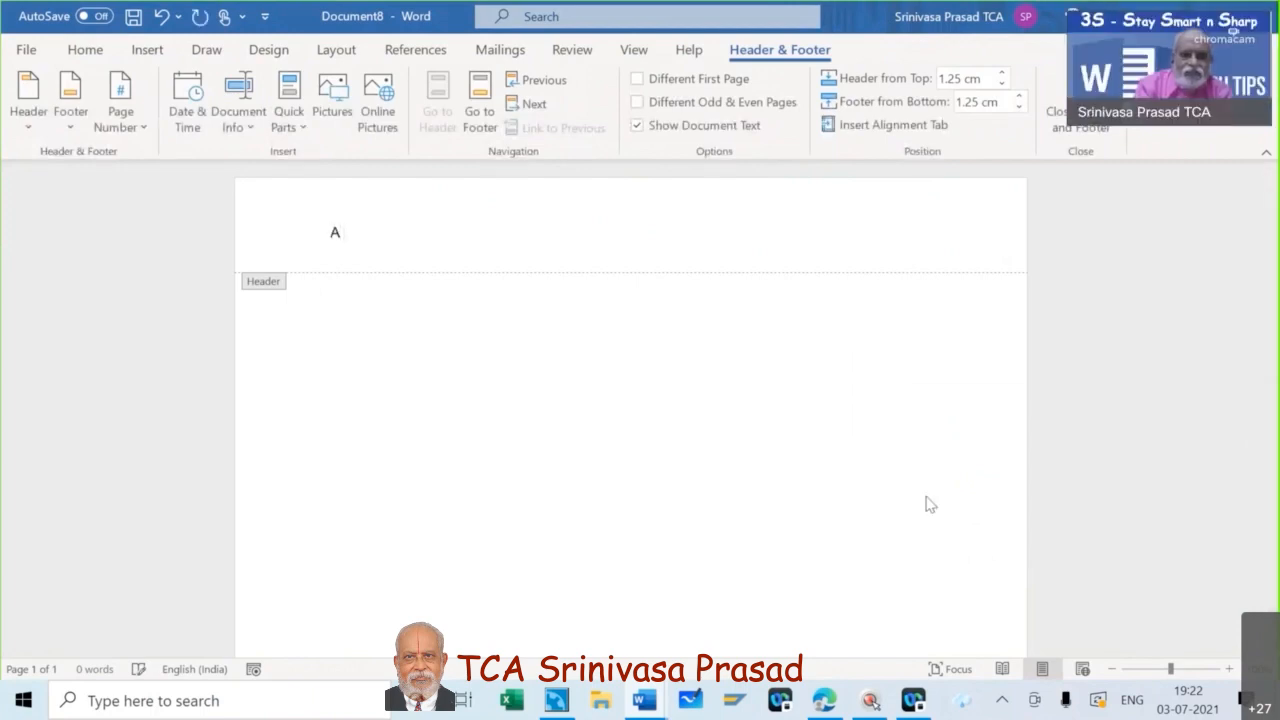
{"action": "type", "text": " Vadivel"}
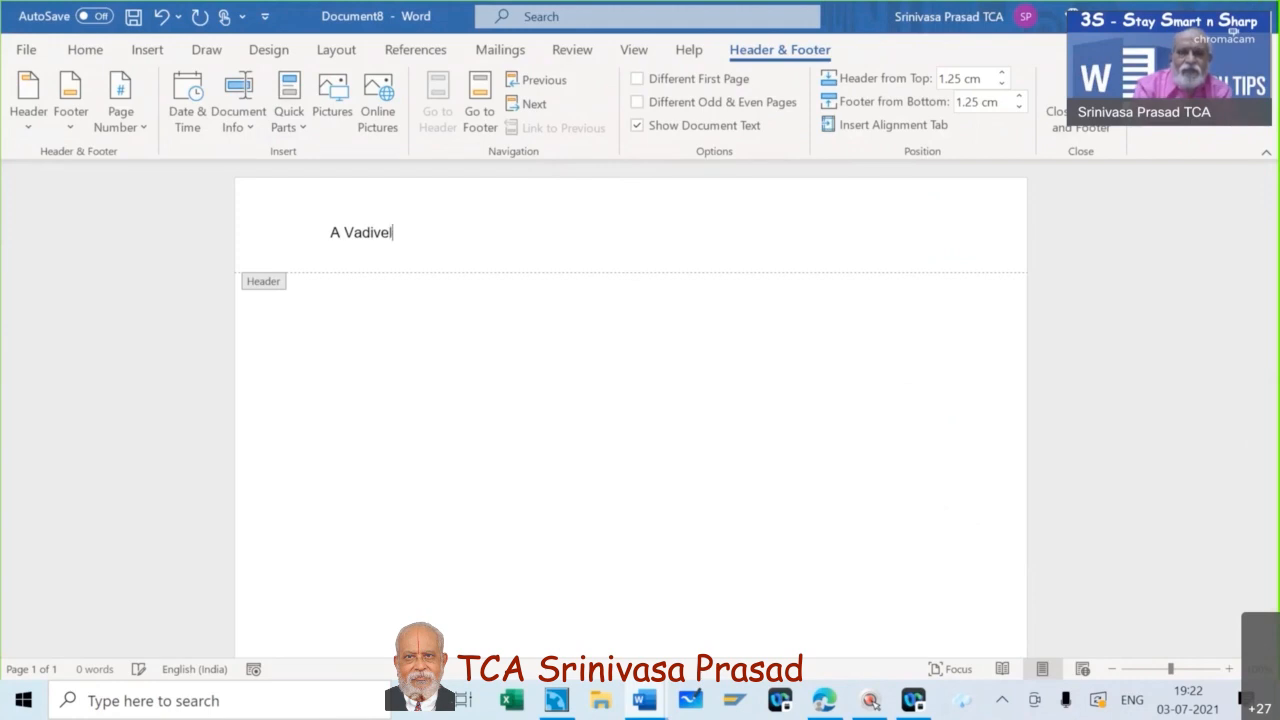
{"action": "type", "text": " & Co"}
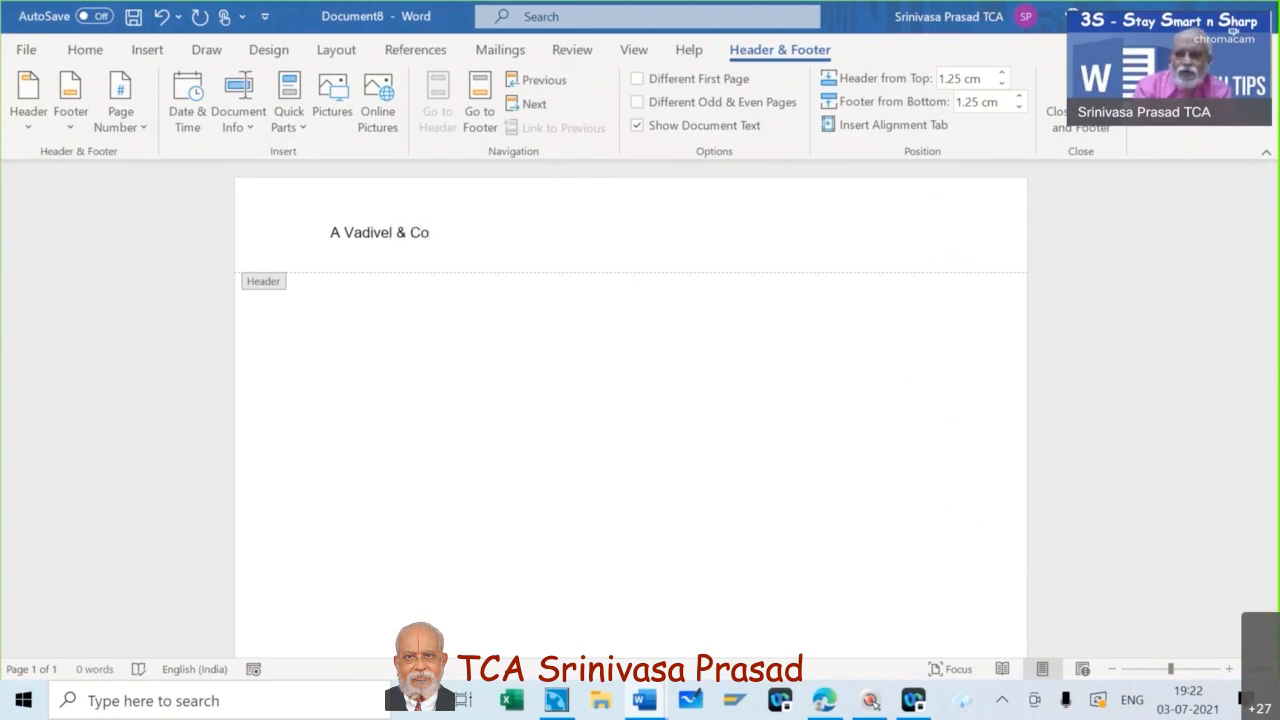
{"action": "type", "text": ". Cost "}
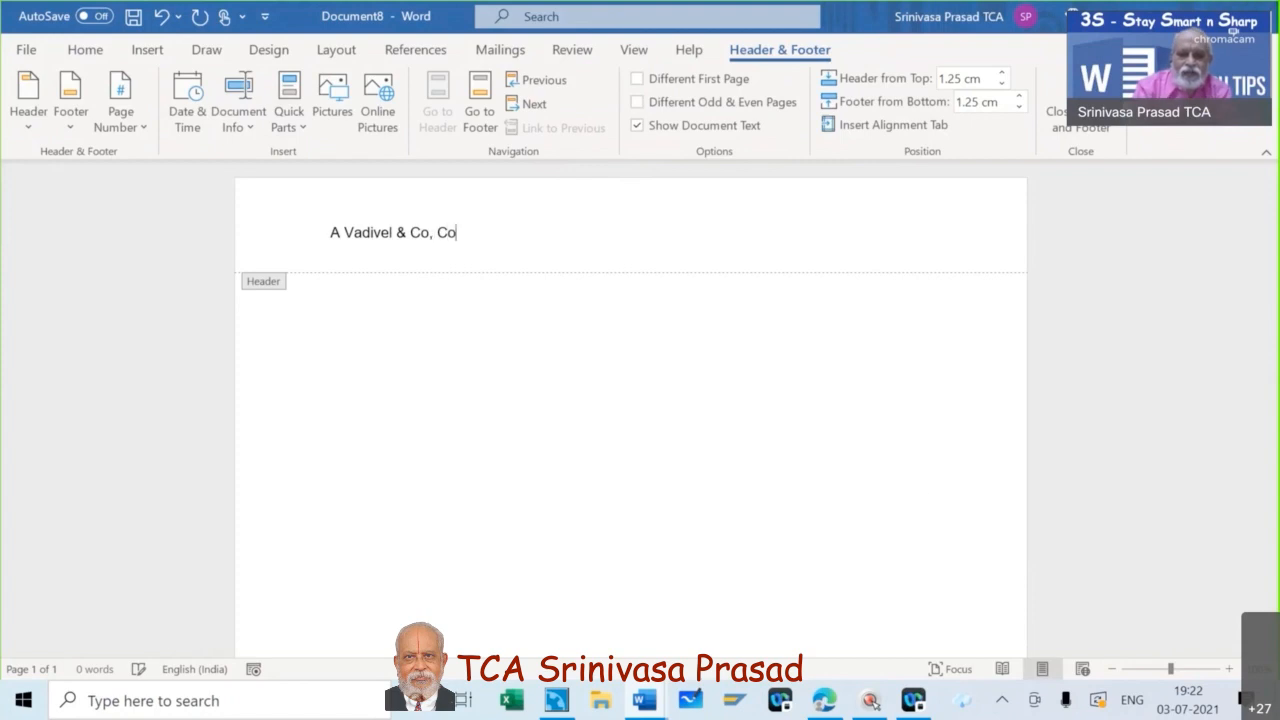
{"action": "type", "text": "Accountants"}
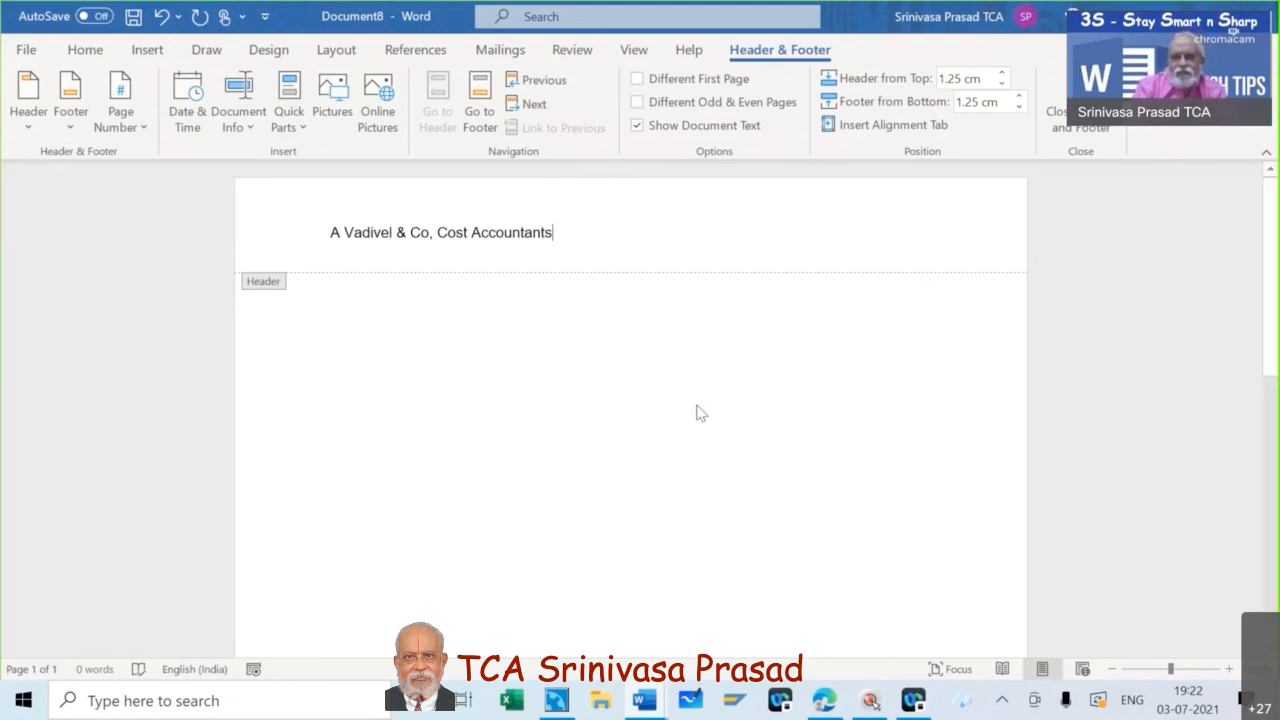
Leave the header and open the page footer for editing
{"action": "scroll", "coordinate": [650, 418], "scroll_direction": "down", "scroll_amount": 5}
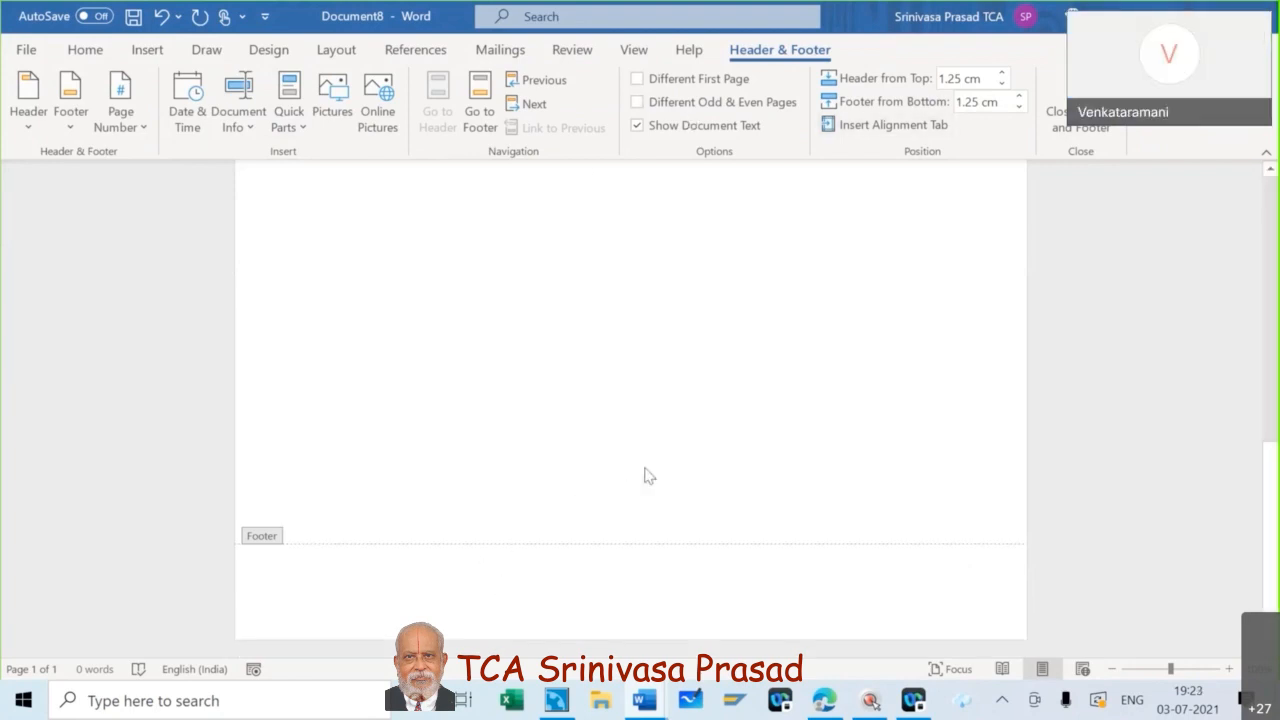
{"action": "double_click", "coordinate": [526, 376]}
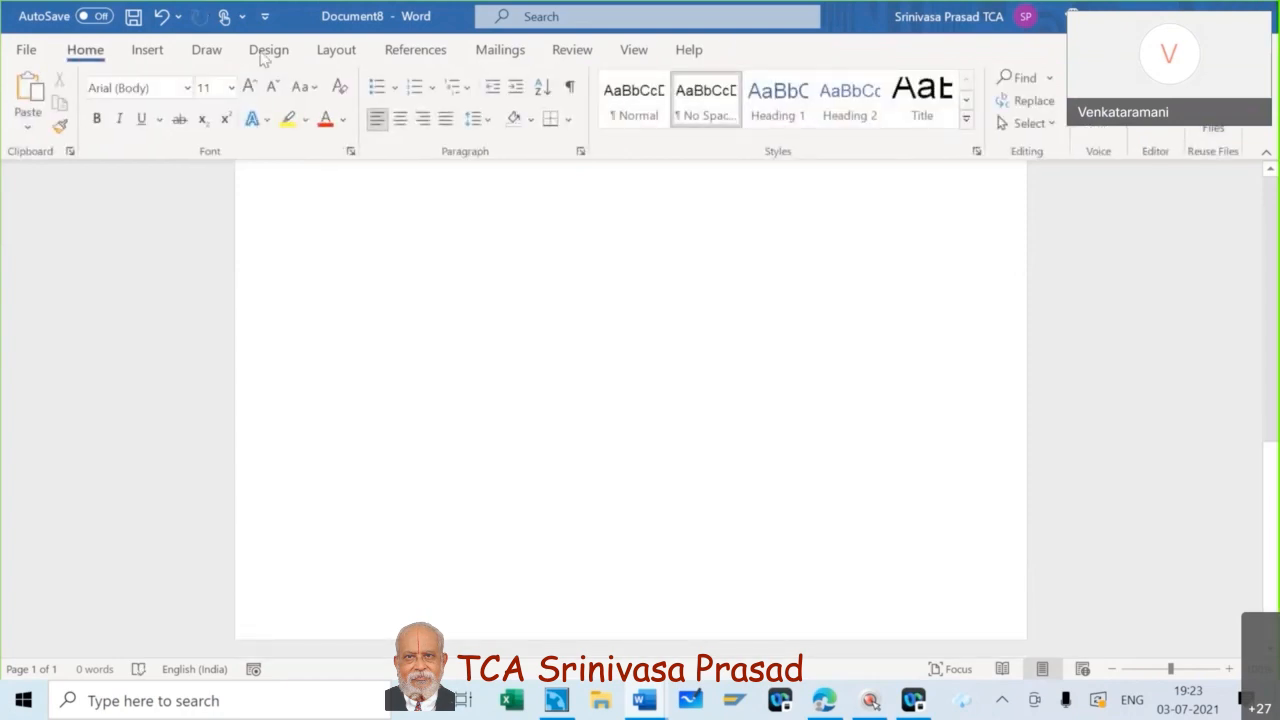
{"action": "left_click", "coordinate": [158, 52]}
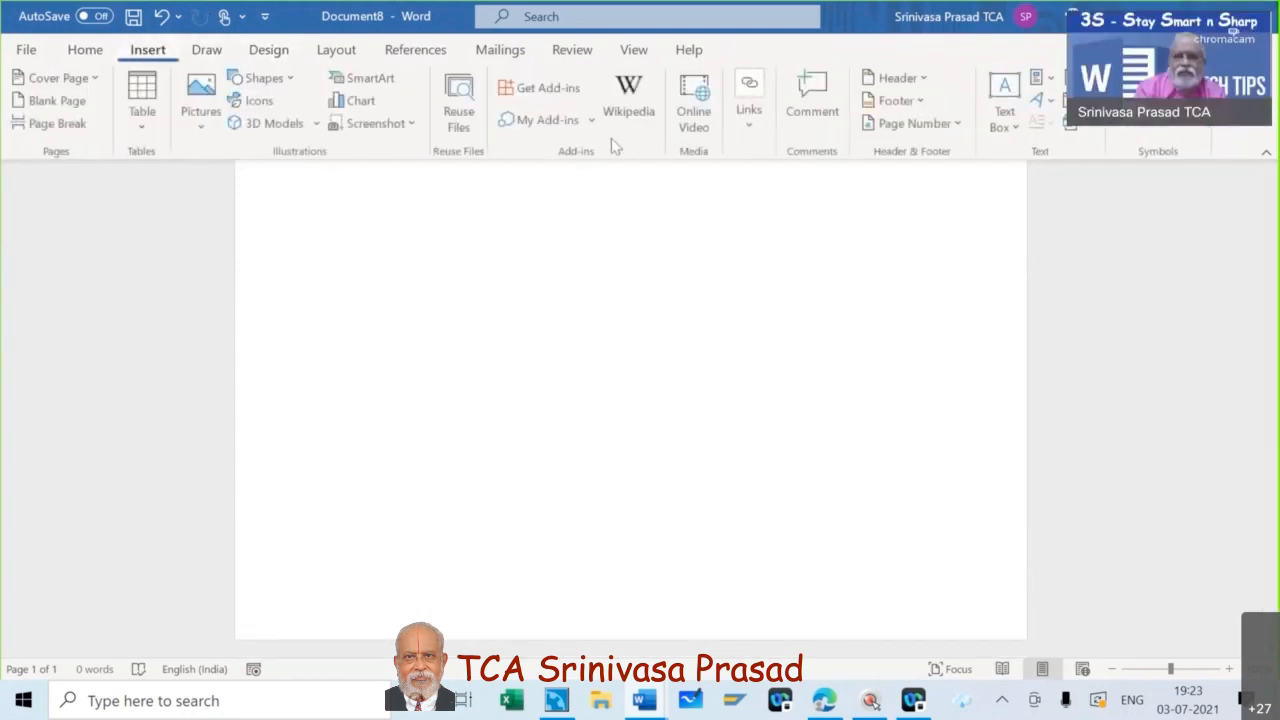
{"action": "left_click", "coordinate": [897, 104]}
{"action": "left_click", "coordinate": [920, 520]}
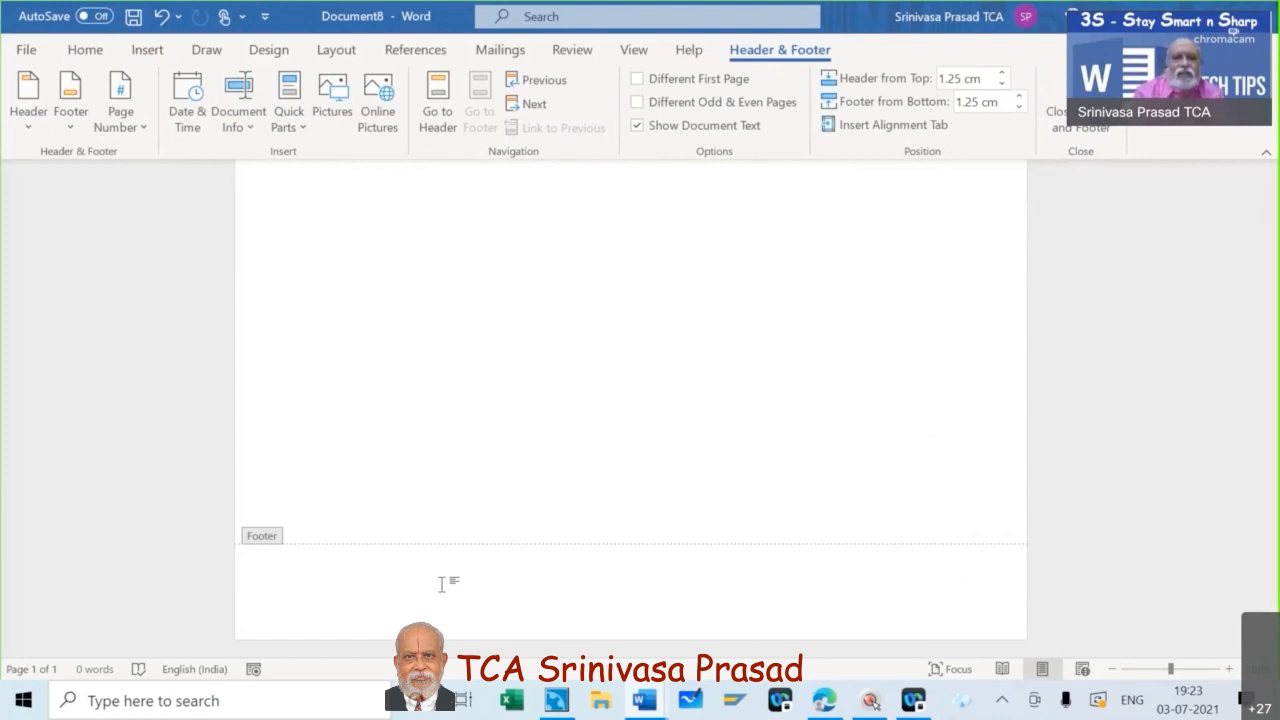
Insert the "A Vadivel & Co" picture into the footer from Google Drive (G:), My Drive, 04-HRD, 00-Workshops, 601-Word-Work Smart
{"action": "left_click", "coordinate": [335, 107]}
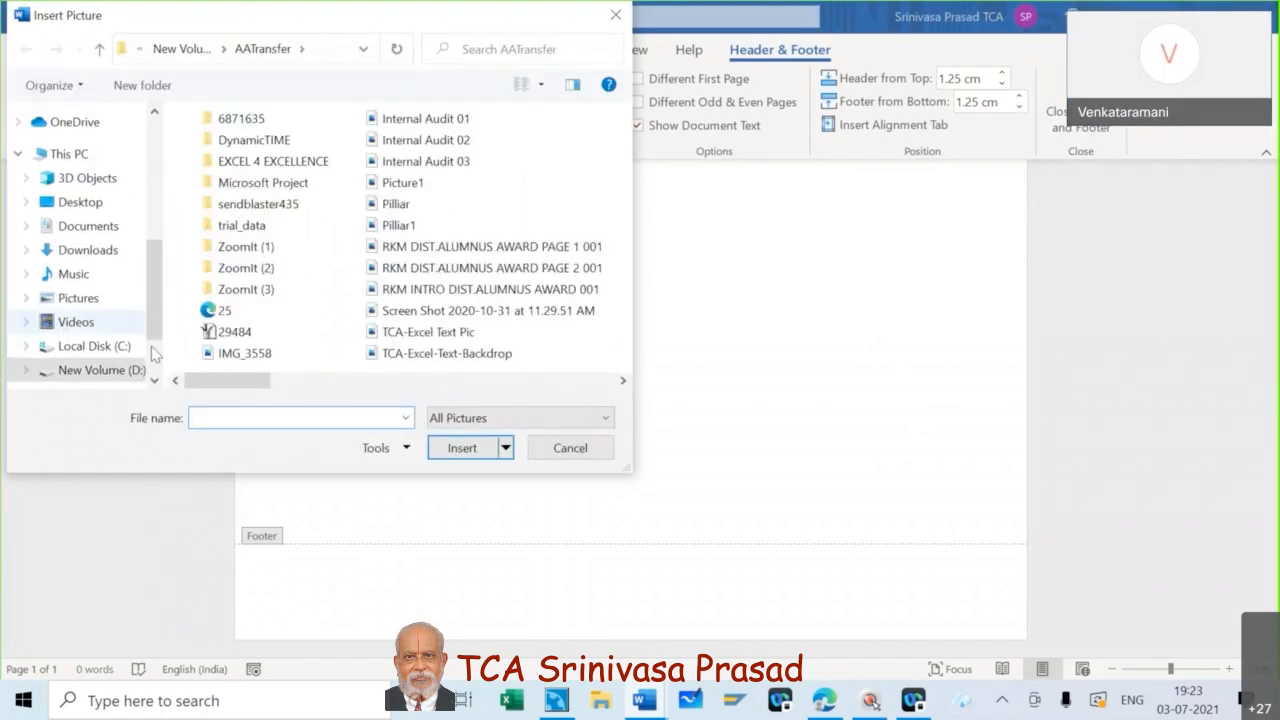
{"action": "scroll", "coordinate": [130, 350], "scroll_direction": "down", "scroll_amount": 2}
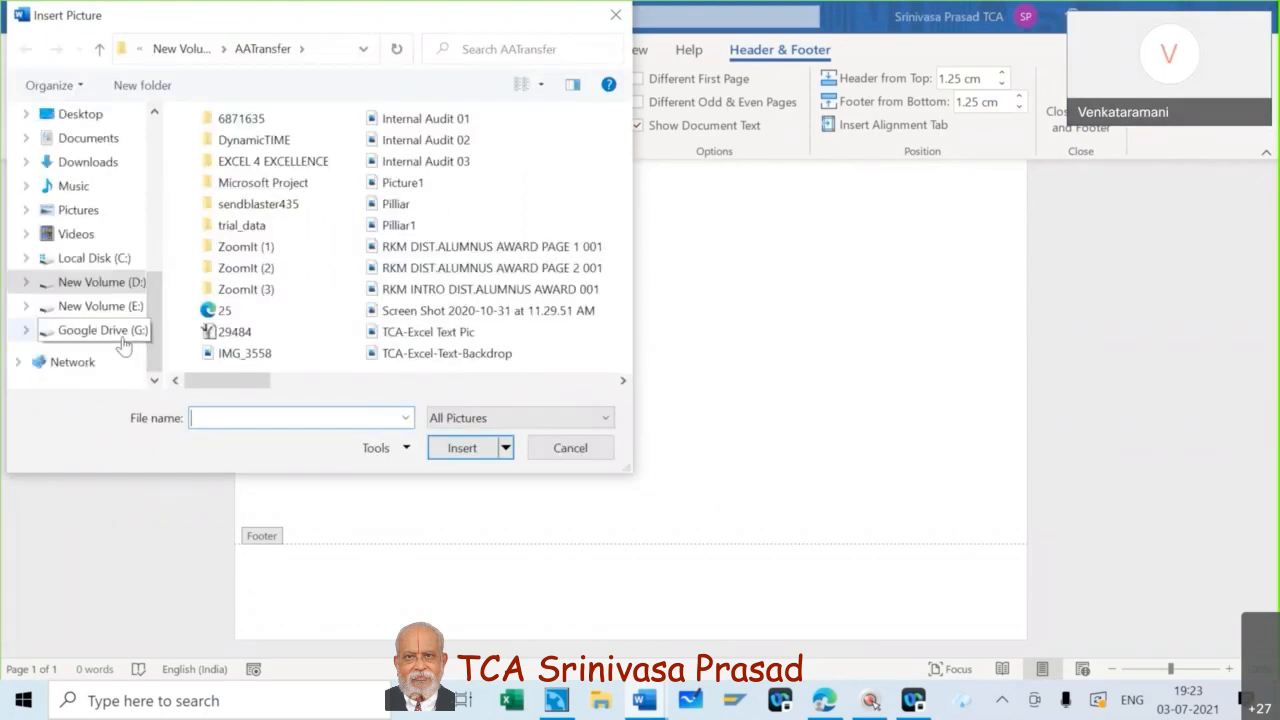
{"action": "left_click", "coordinate": [121, 336]}
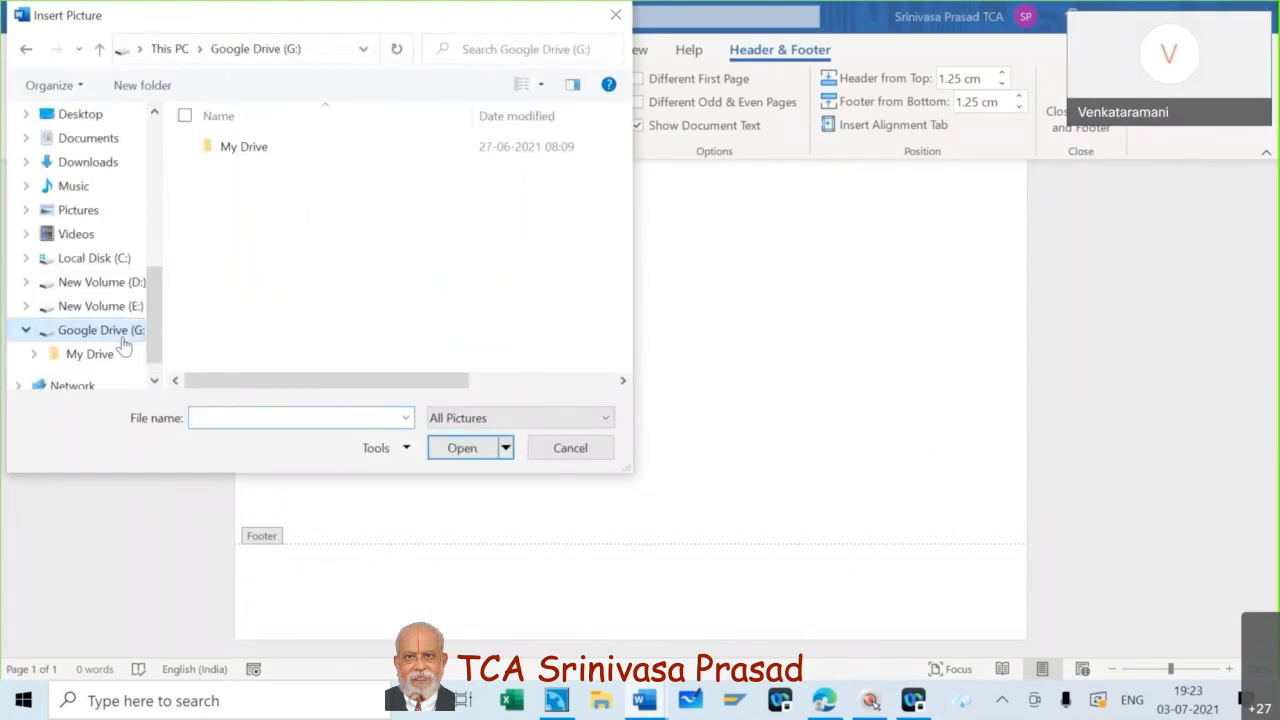
{"action": "double_click", "coordinate": [243, 150]}
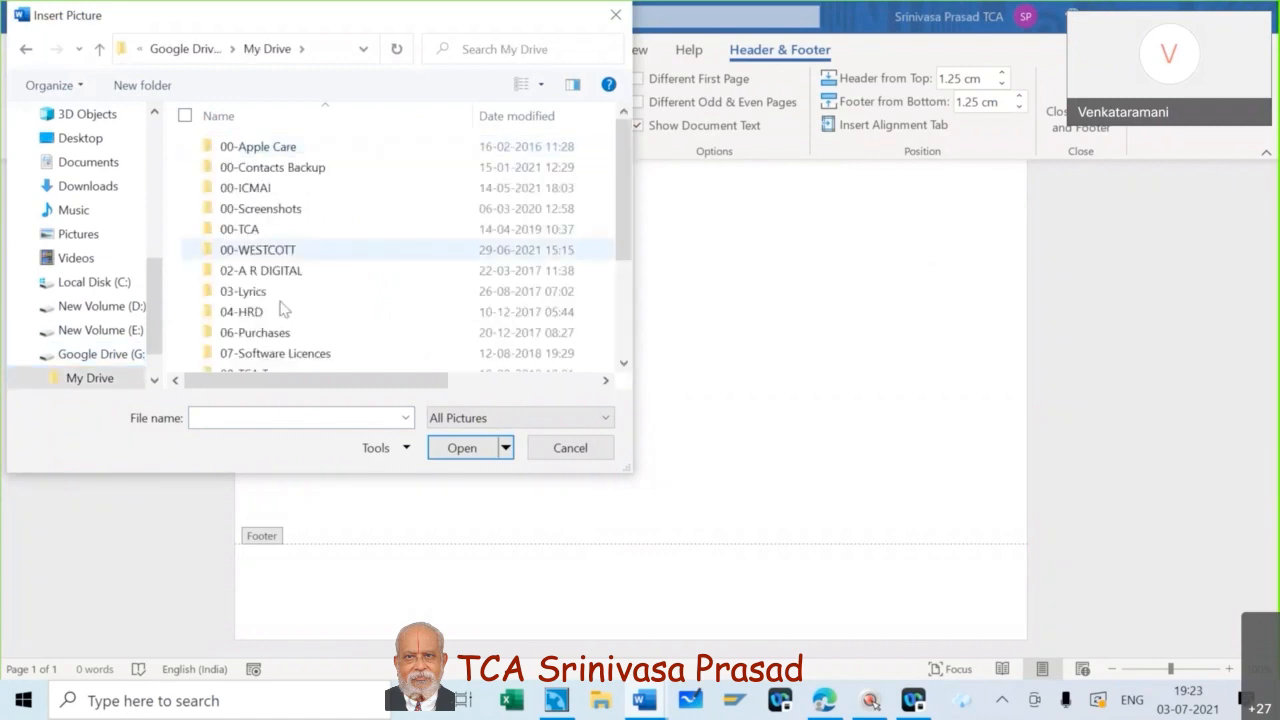
{"action": "double_click", "coordinate": [245, 312]}
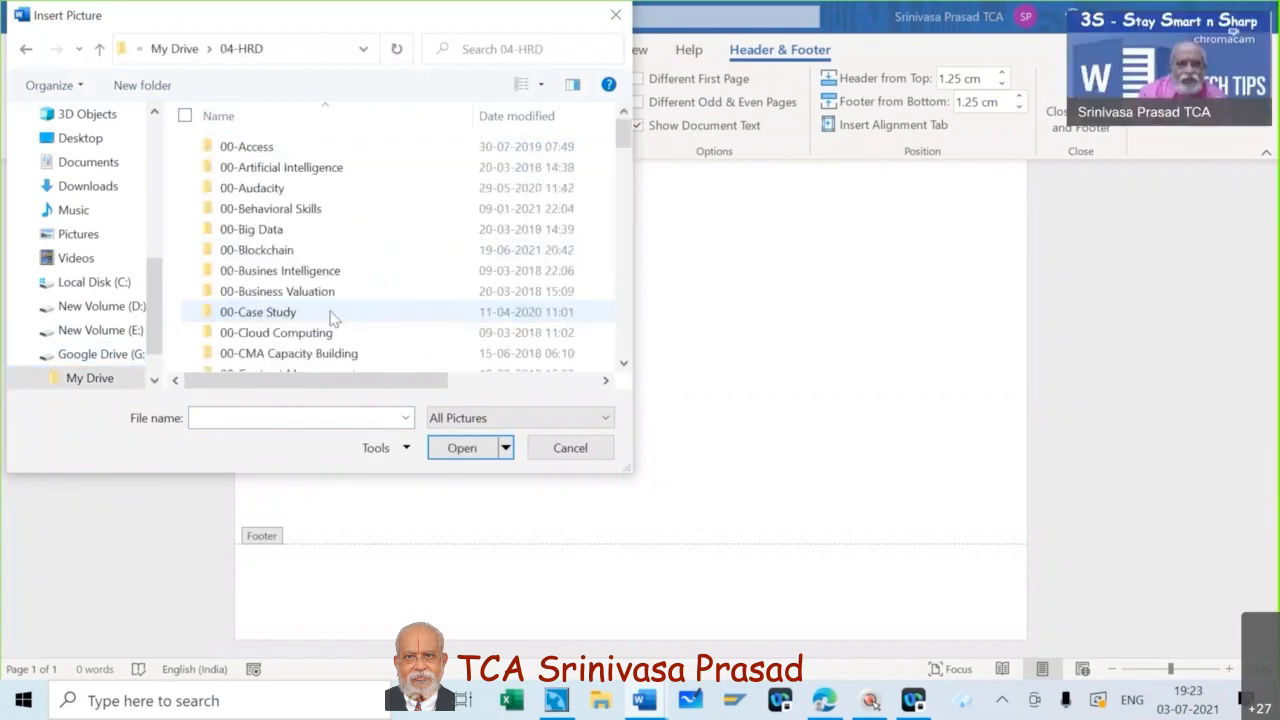
{"action": "scroll", "coordinate": [333, 318], "scroll_direction": "down", "scroll_amount": 10}
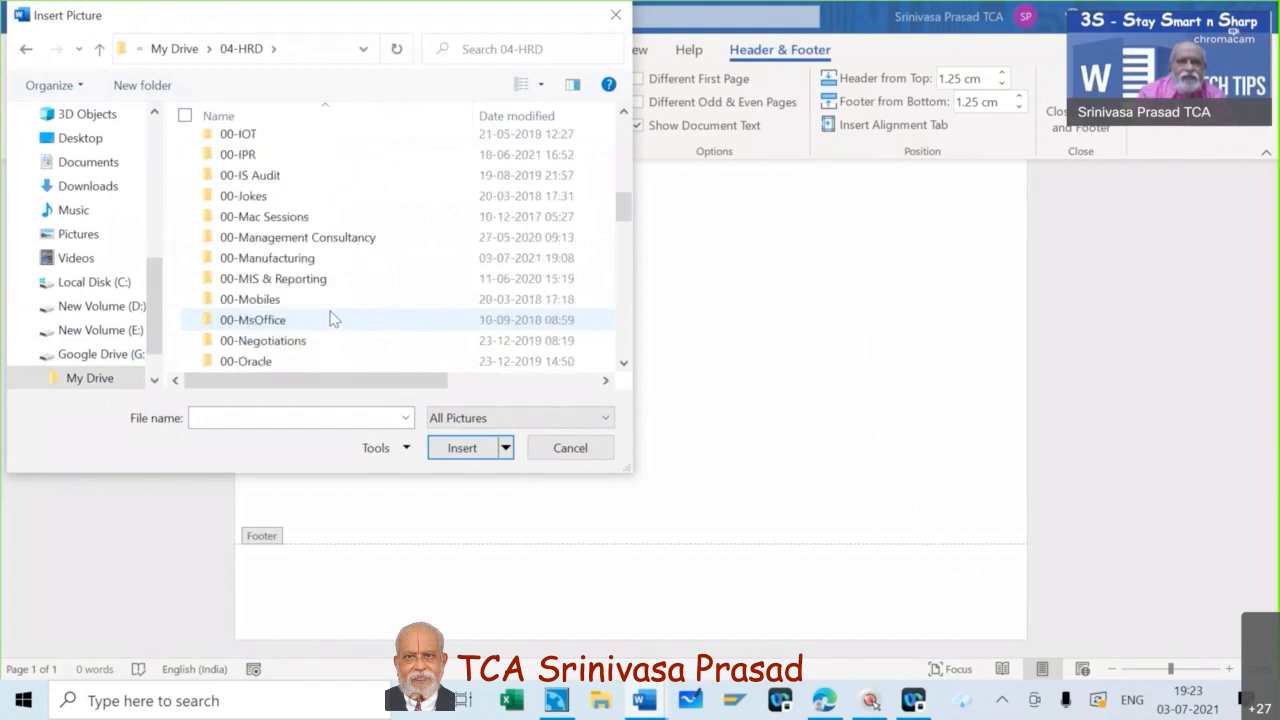
{"action": "scroll", "coordinate": [333, 318], "scroll_direction": "down", "scroll_amount": 7}
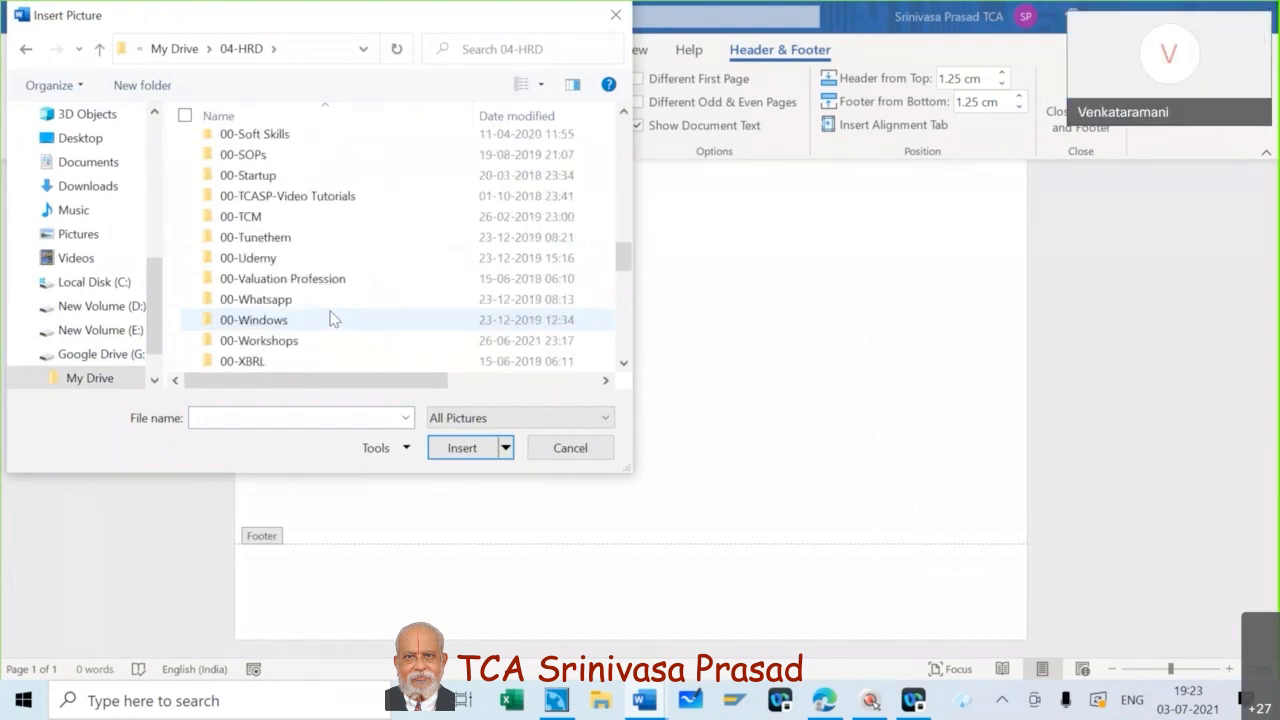
{"action": "left_click", "coordinate": [296, 344]}
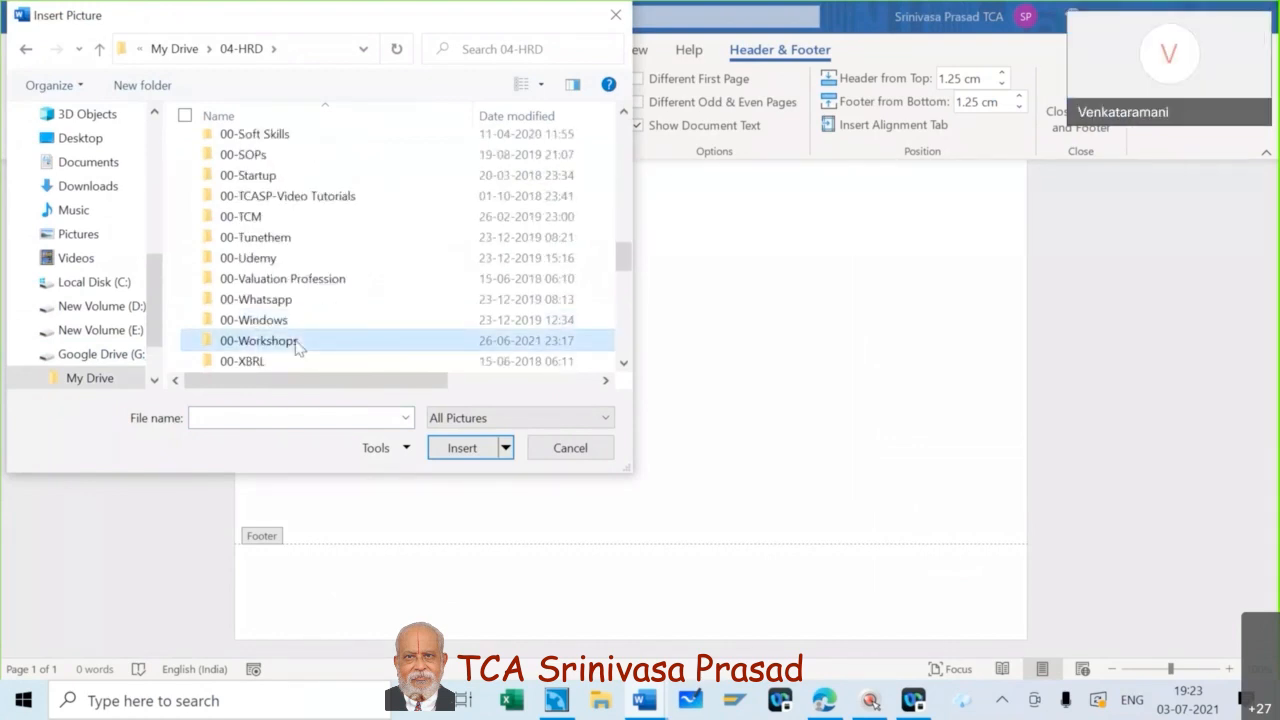
{"action": "double_click", "coordinate": [296, 344]}
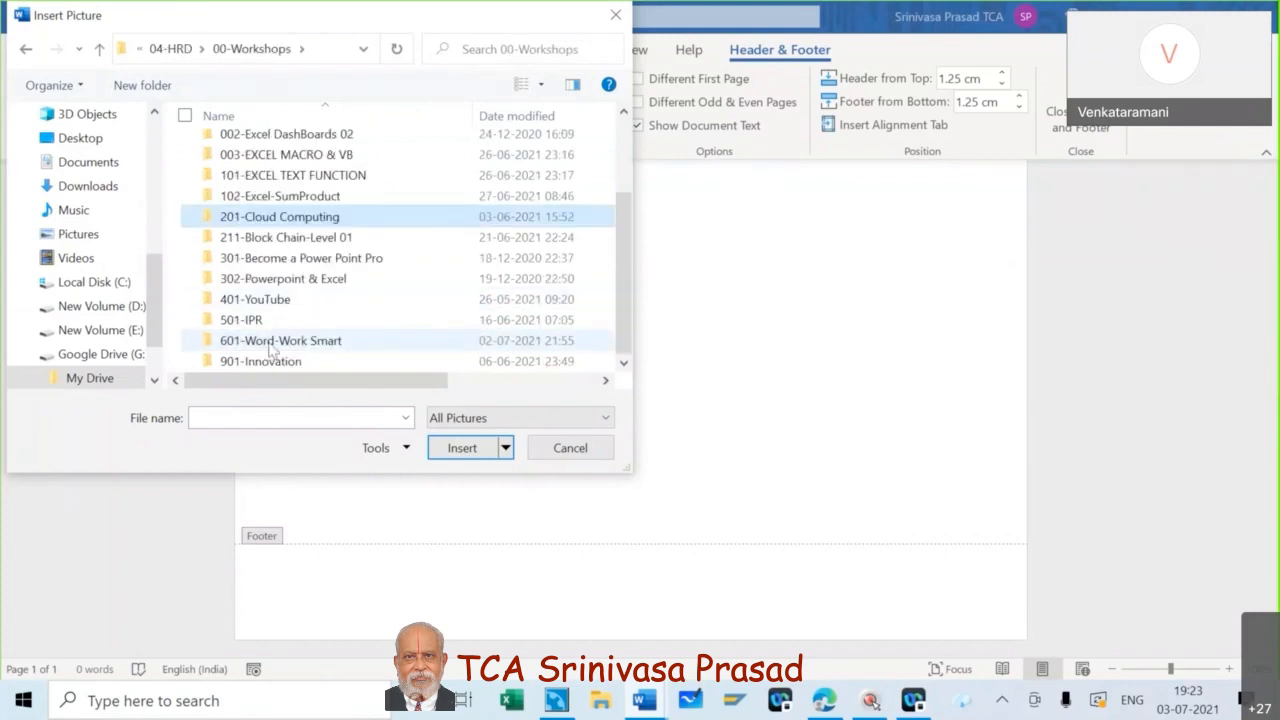
{"action": "left_click", "coordinate": [271, 347]}
{"action": "double_click", "coordinate": [271, 347]}
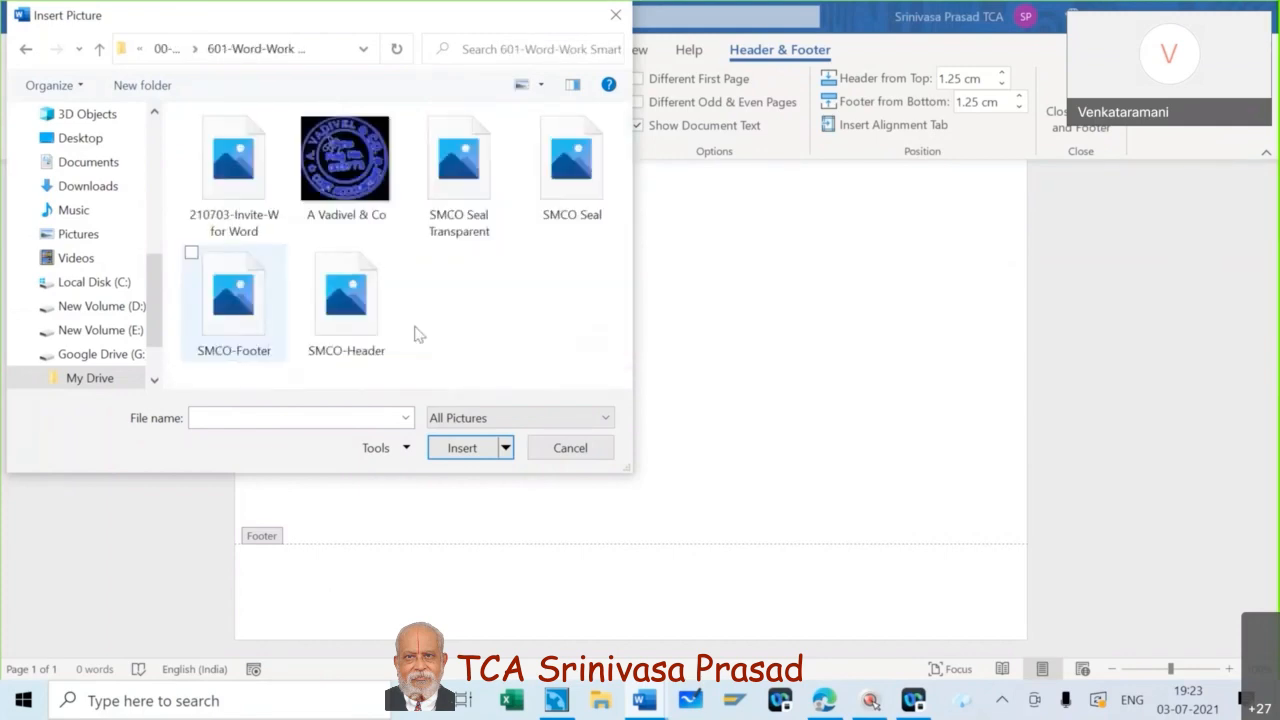
{"action": "left_click", "coordinate": [358, 172]}
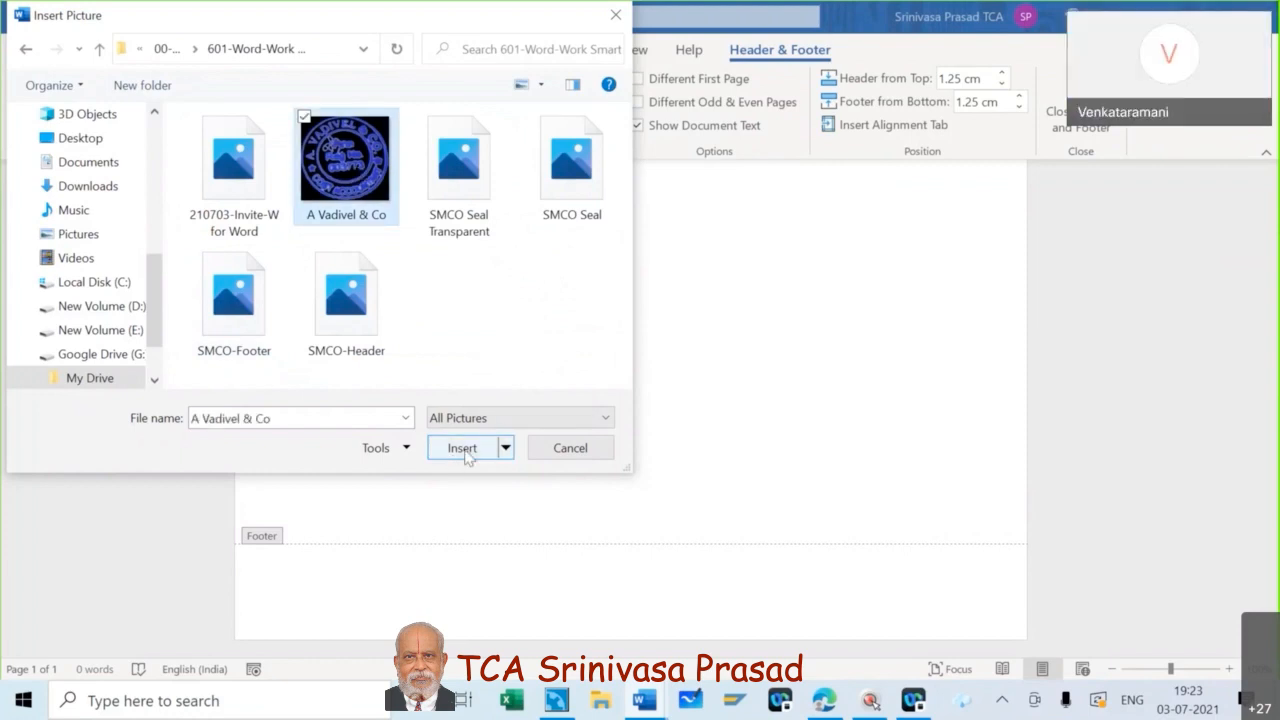
{"action": "left_click", "coordinate": [462, 448]}
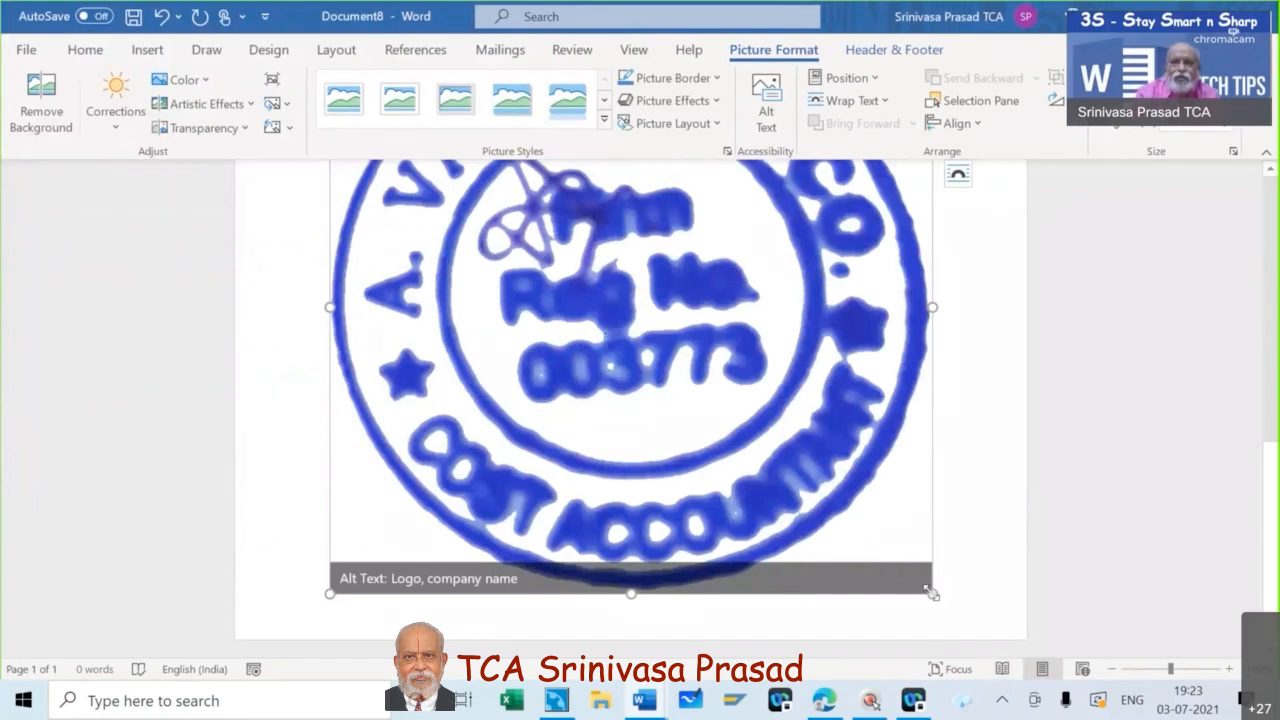
Shrink the round seal picture proportionally to a small stamp that fits in the footer area
{"action": "left_click_drag", "start_coordinate": [930, 593], "coordinate": [670, 343]}
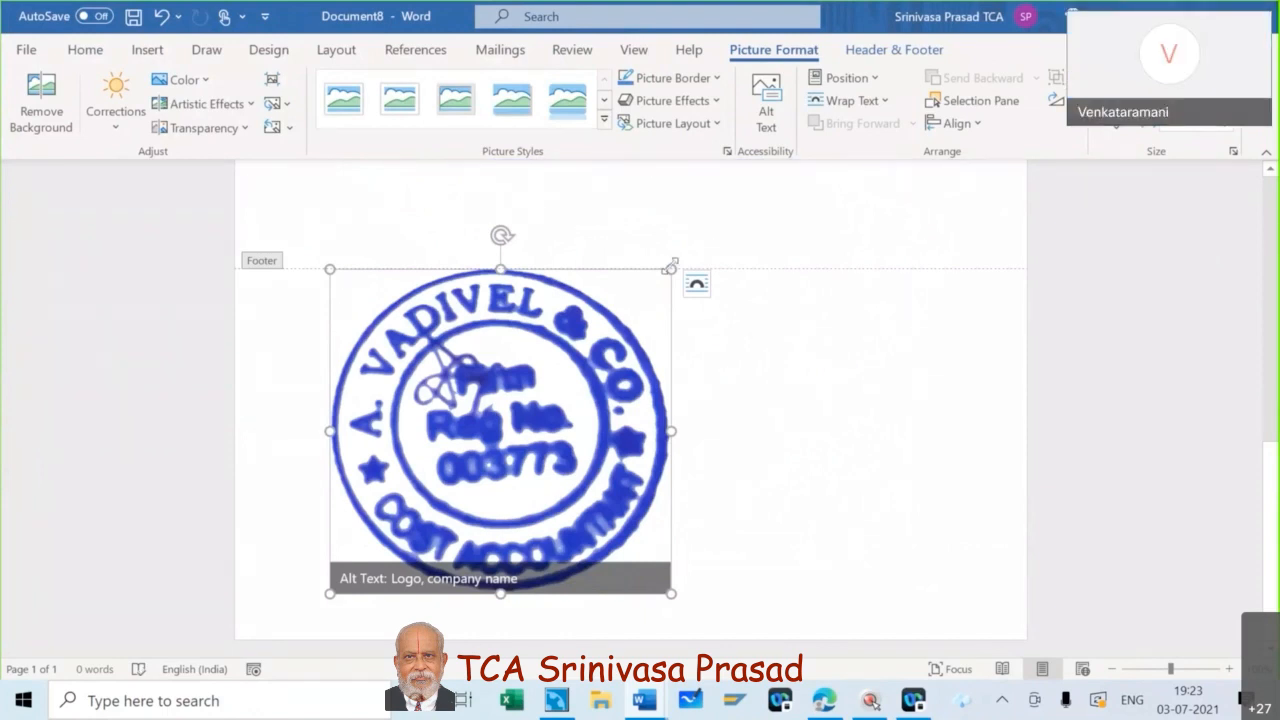
{"action": "left_click_drag", "start_coordinate": [670, 268], "coordinate": [395, 531]}
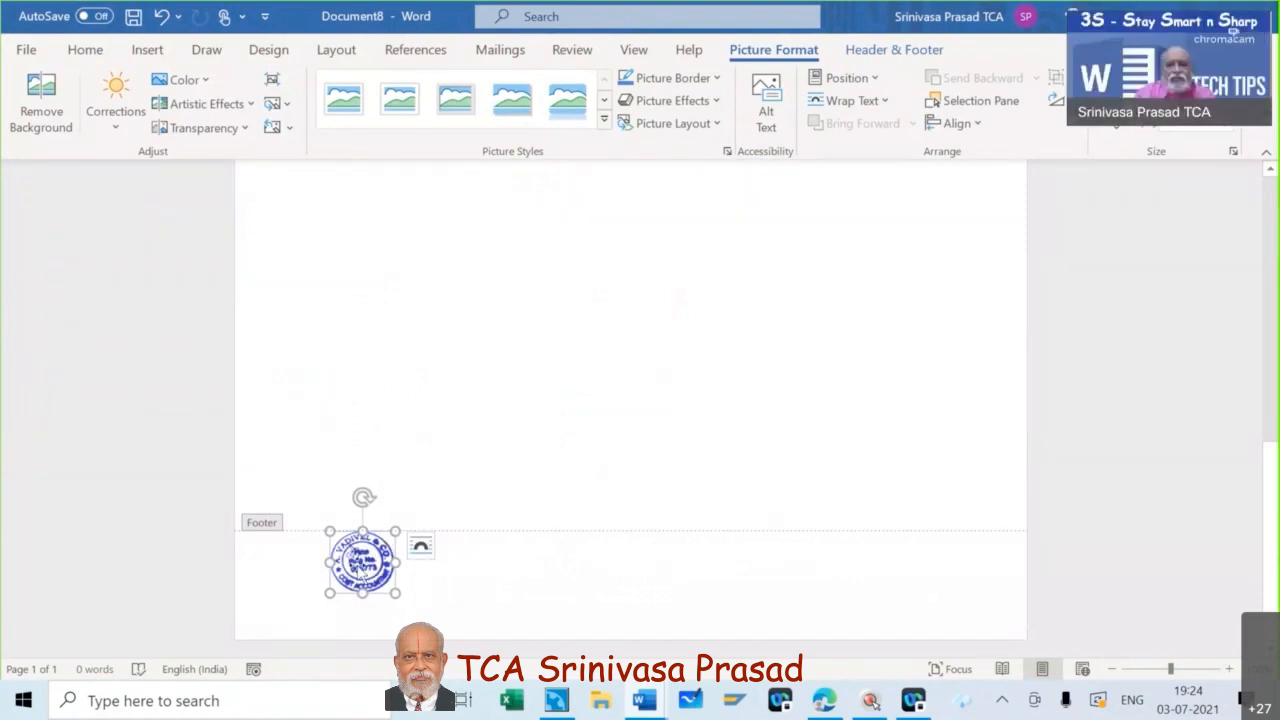
{"action": "left_click", "coordinate": [502, 567]}
{"action": "left_click", "coordinate": [502, 567]}
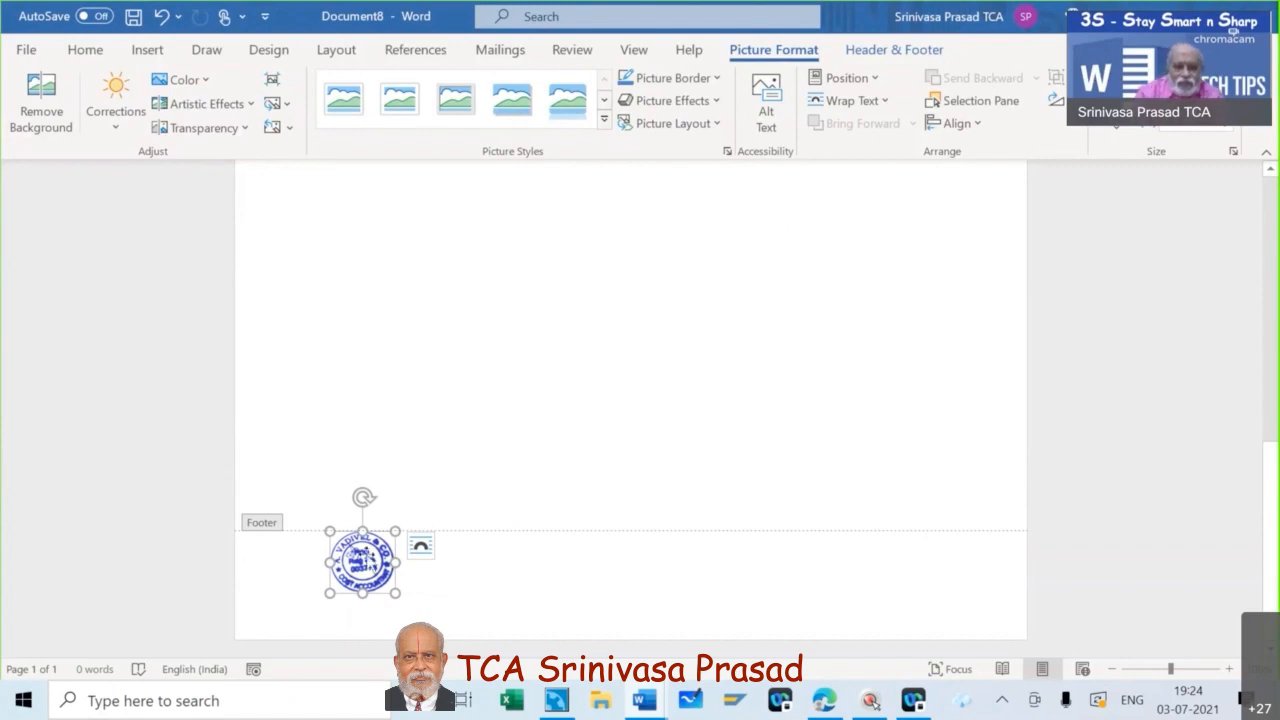
{"action": "right_click", "coordinate": [366, 560]}
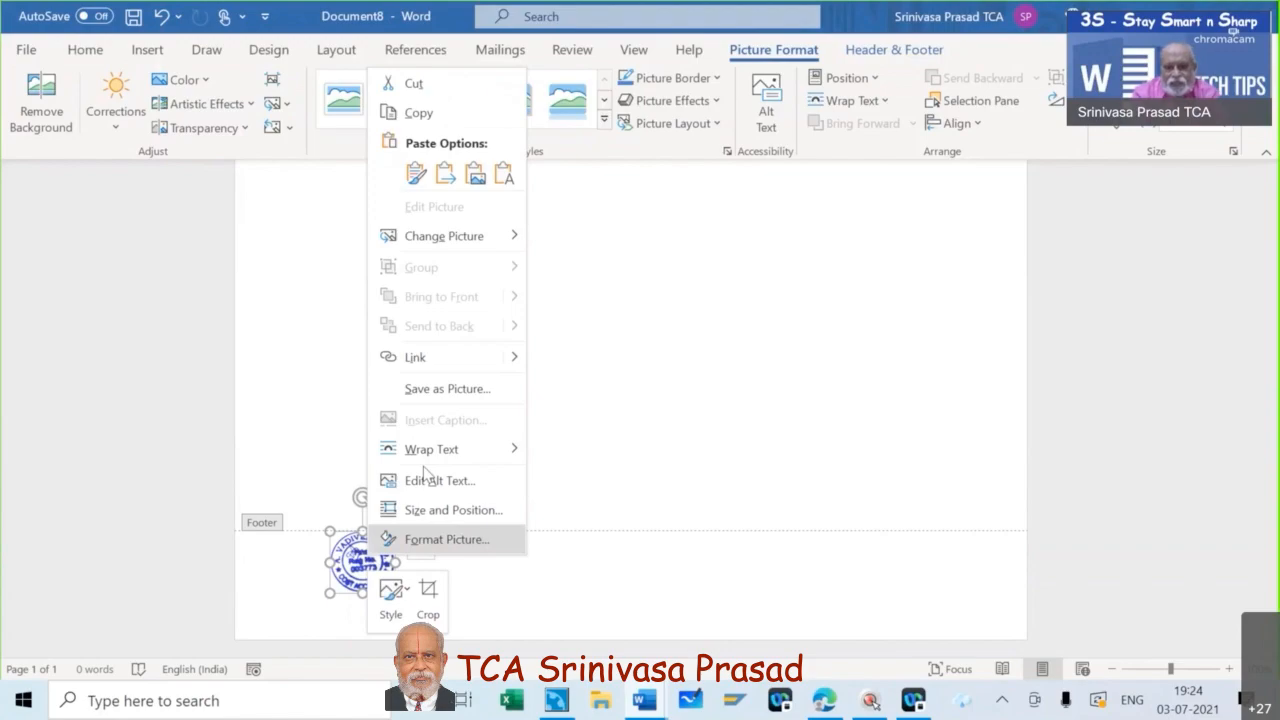
{"action": "key", "text": "Escape"}
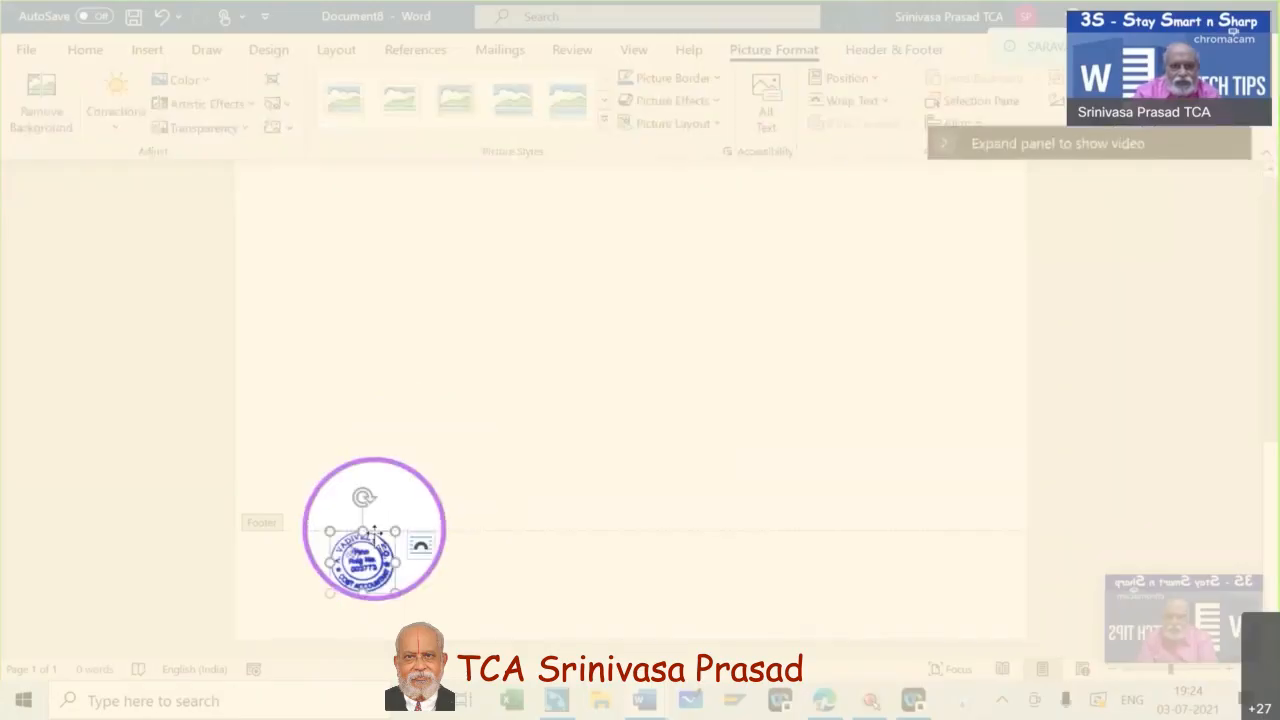
Set the footer seal's text wrapping to Tight and move it slightly lower toward the page's left edge
{"action": "right_click", "coordinate": [372, 540]}
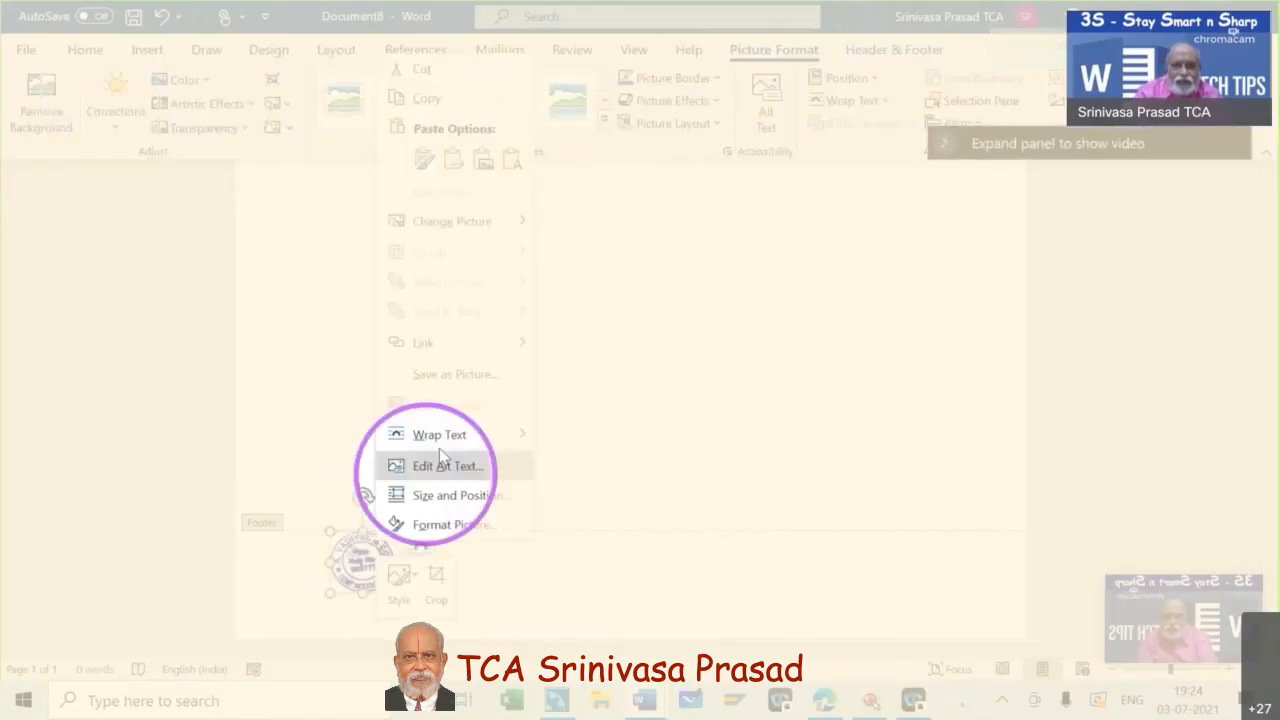
{"action": "mouse_move", "coordinate": [450, 437]}
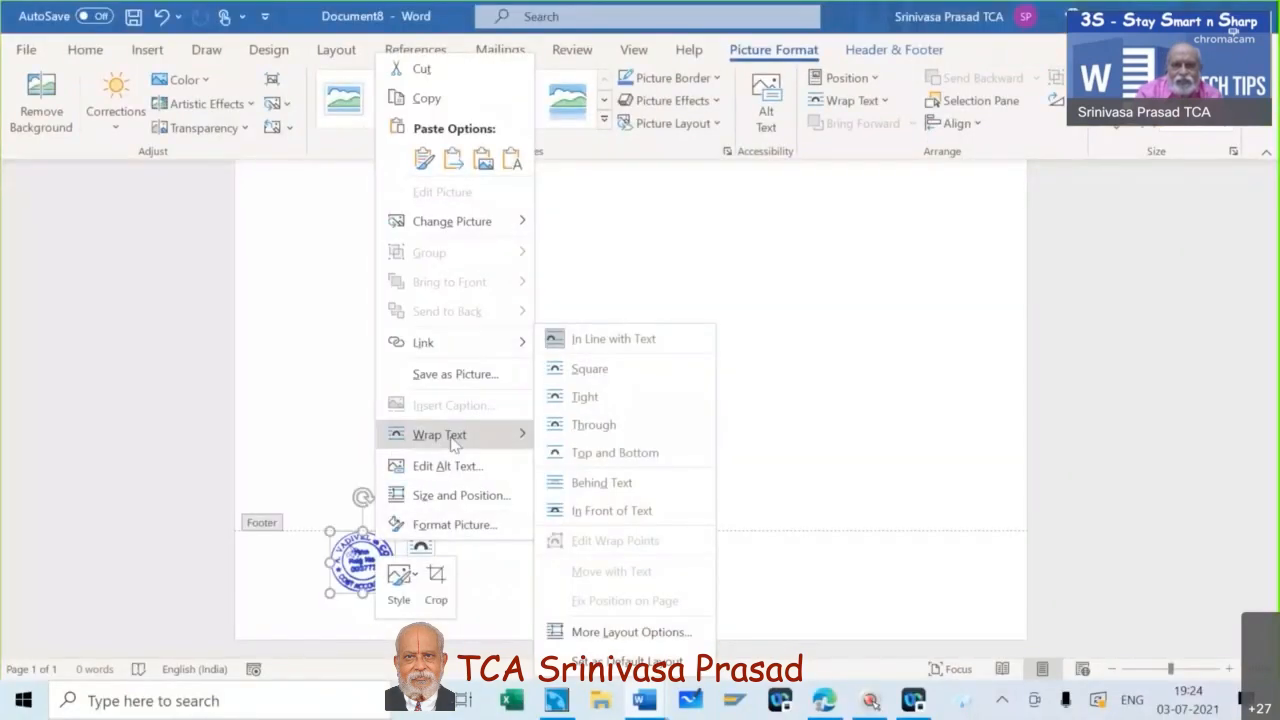
{"action": "left_click", "coordinate": [600, 408]}
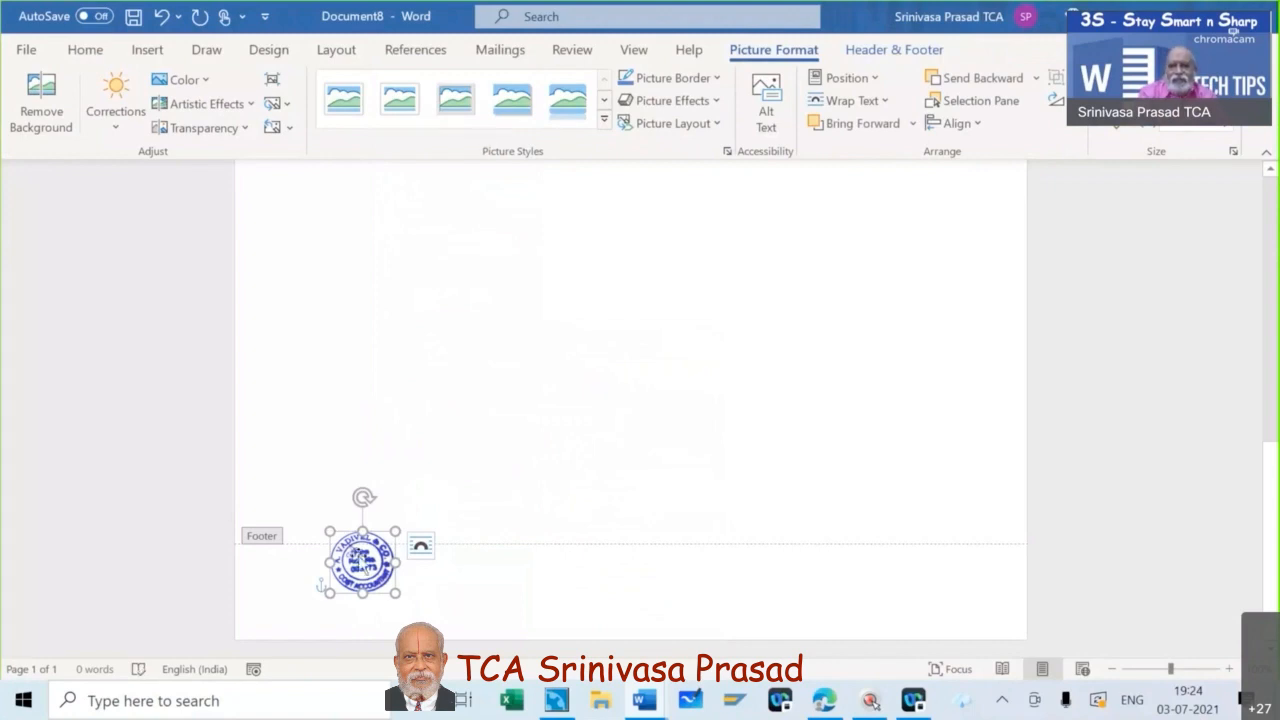
{"action": "left_click_drag", "start_coordinate": [362, 562], "coordinate": [493, 581]}
{"action": "left_click_drag", "start_coordinate": [768, 596], "coordinate": [330, 592]}
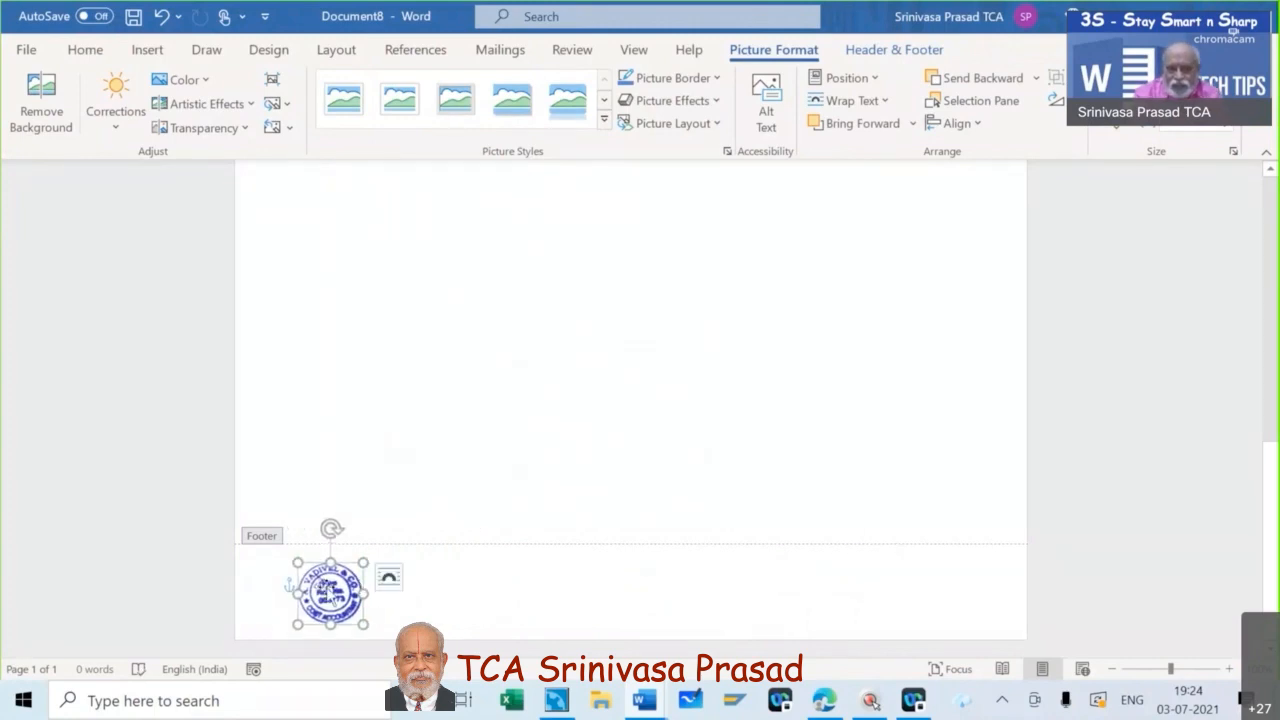
Reapply Tight text wrapping to the footer seal and shrink it proportionally a little more
{"action": "right_click", "coordinate": [330, 592]}
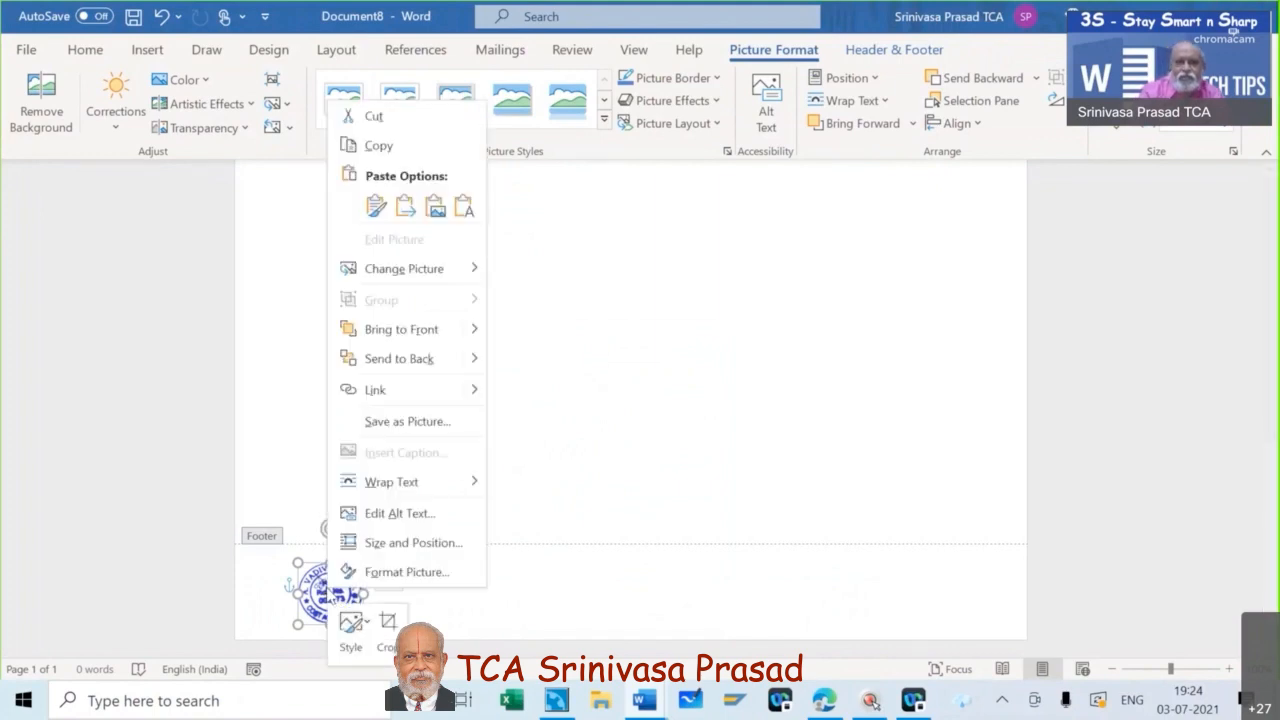
{"action": "mouse_move", "coordinate": [391, 482]}
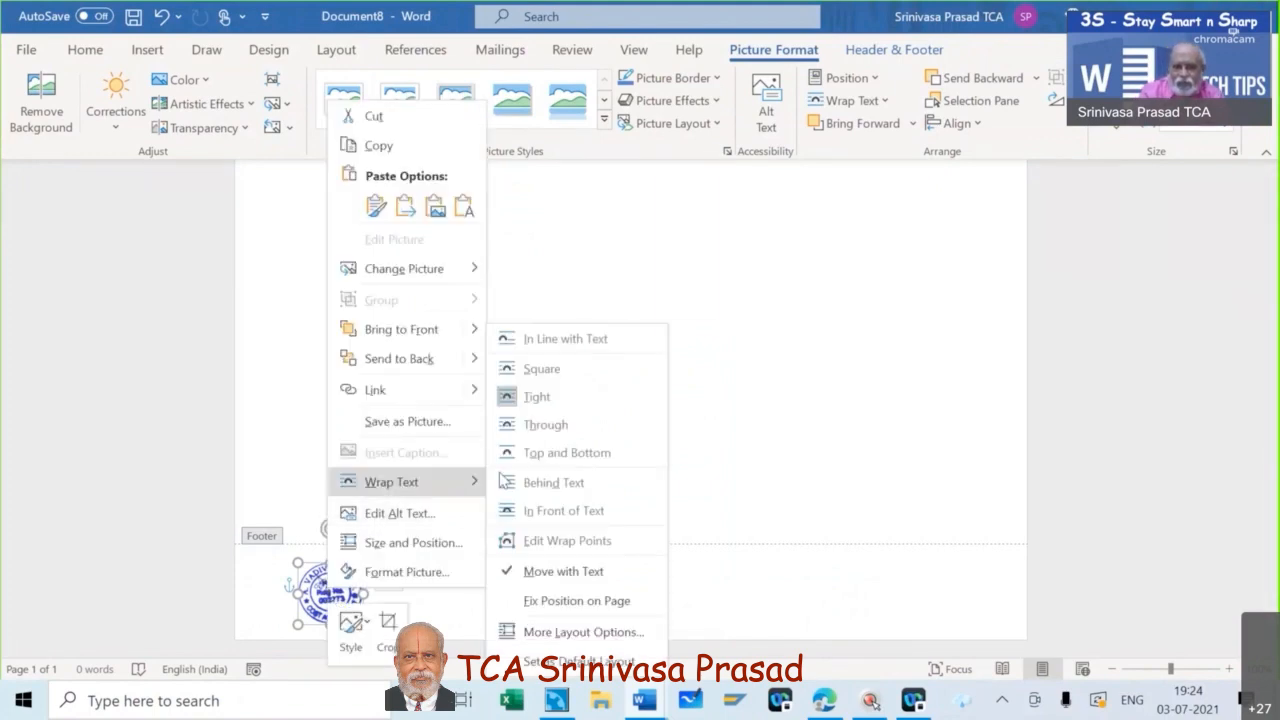
{"action": "left_click", "coordinate": [541, 399]}
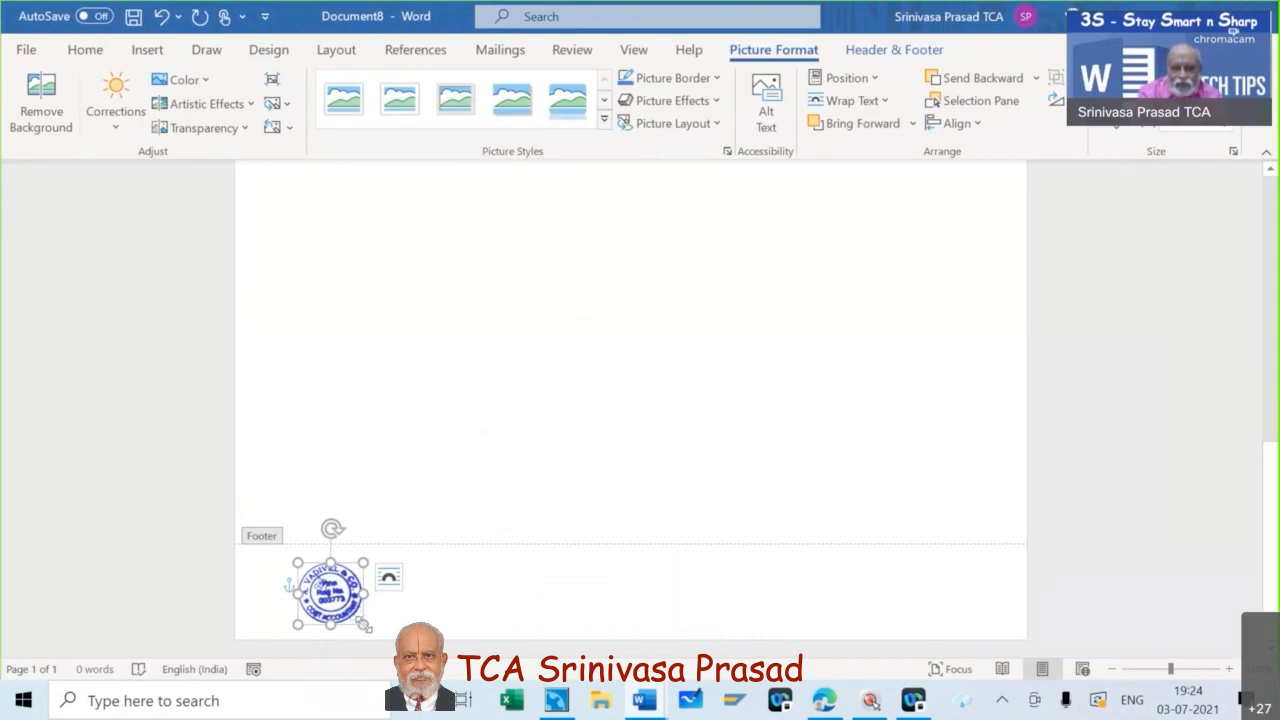
{"action": "left_click_drag", "start_coordinate": [364, 625], "coordinate": [349, 607]}
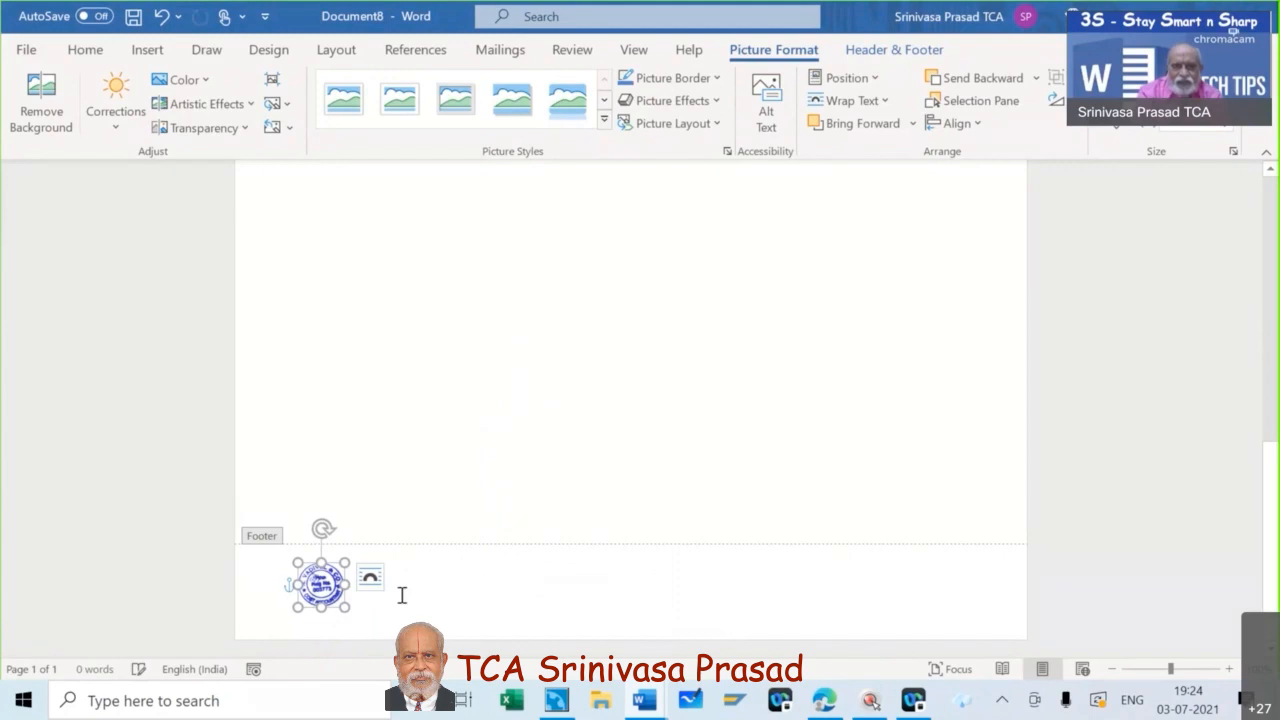
Enter the firm's locality and city beside the seal in the footer
{"action": "left_click", "coordinate": [402, 595]}
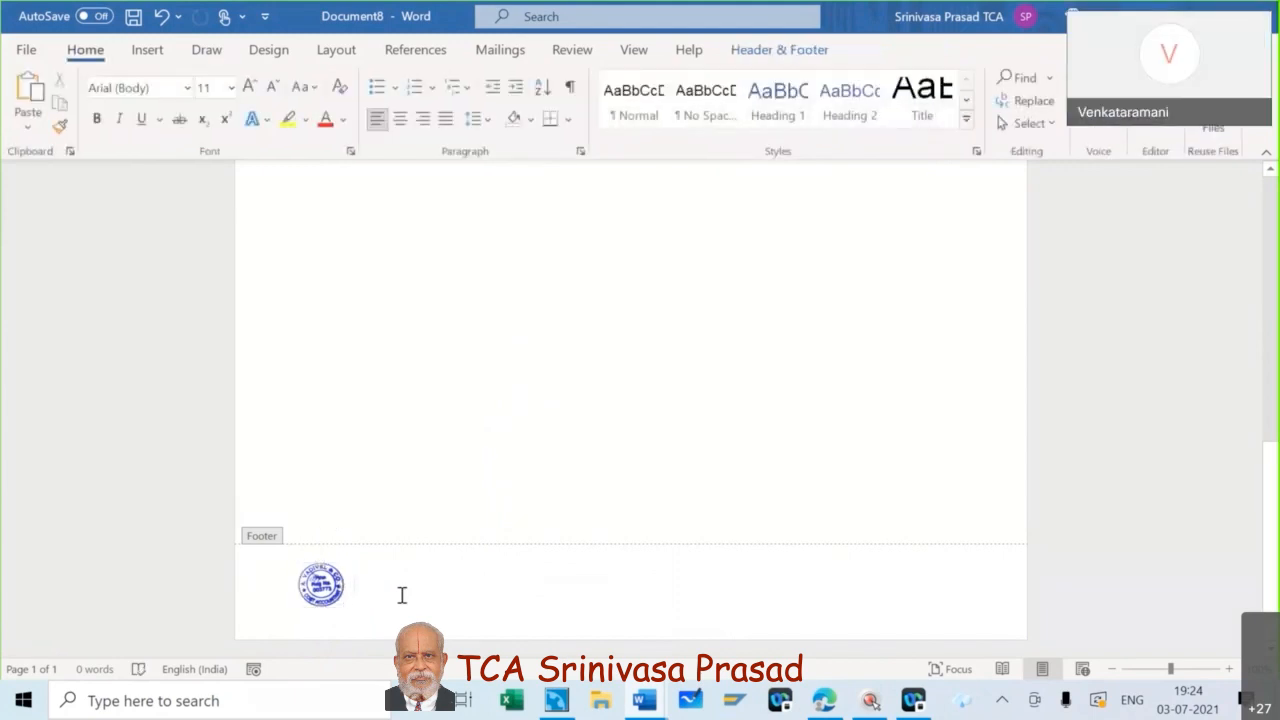
{"action": "type", "text": "Or"}
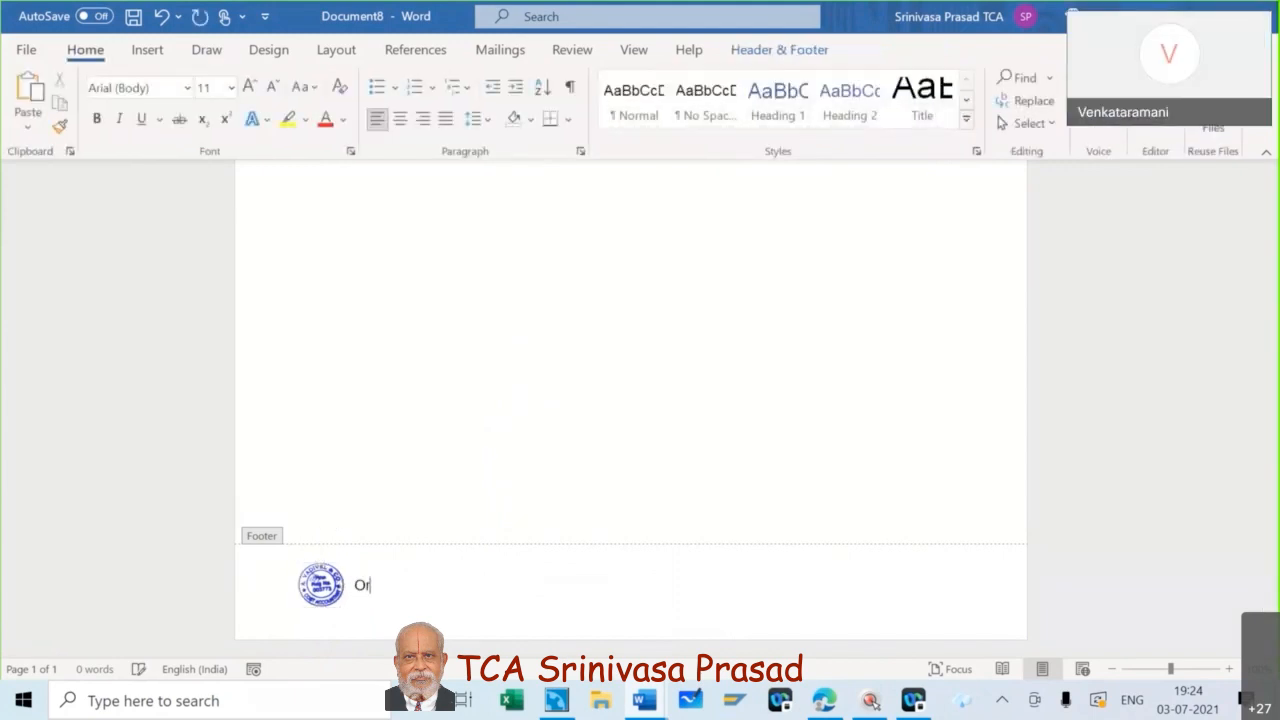
{"action": "type", "text": "agadam, Ch"}
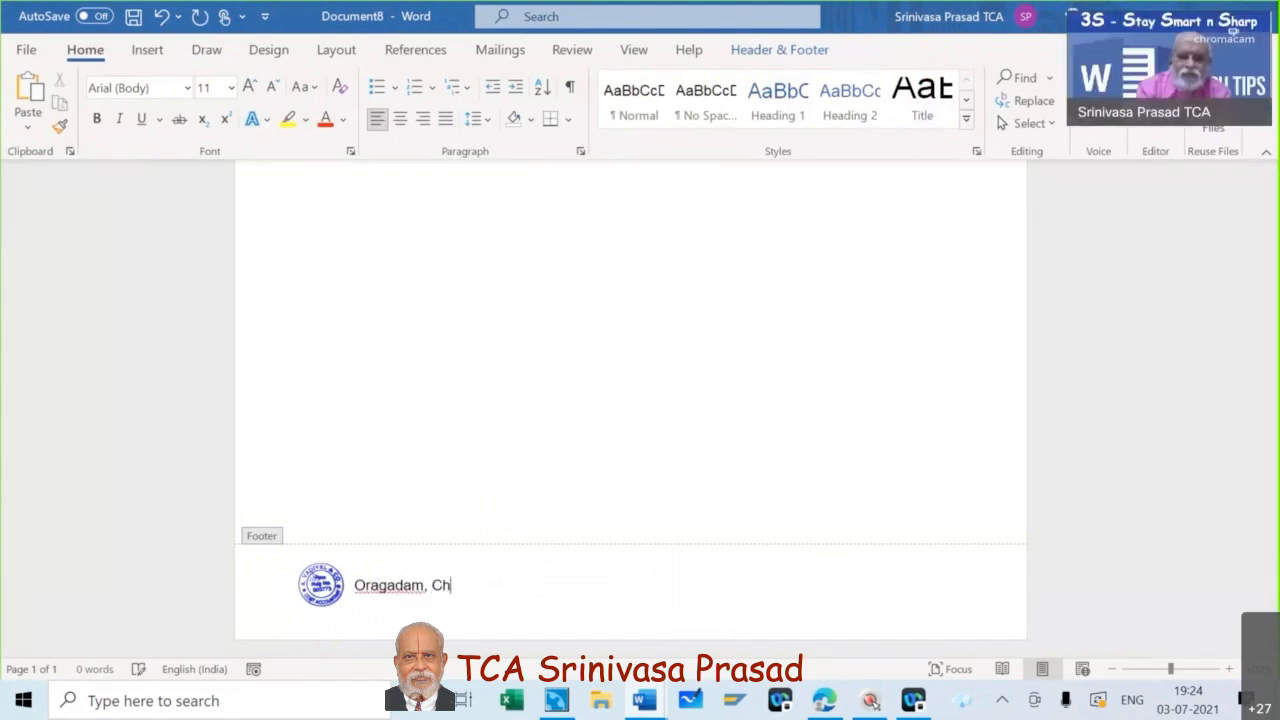
{"action": "type", "text": "ennai"}
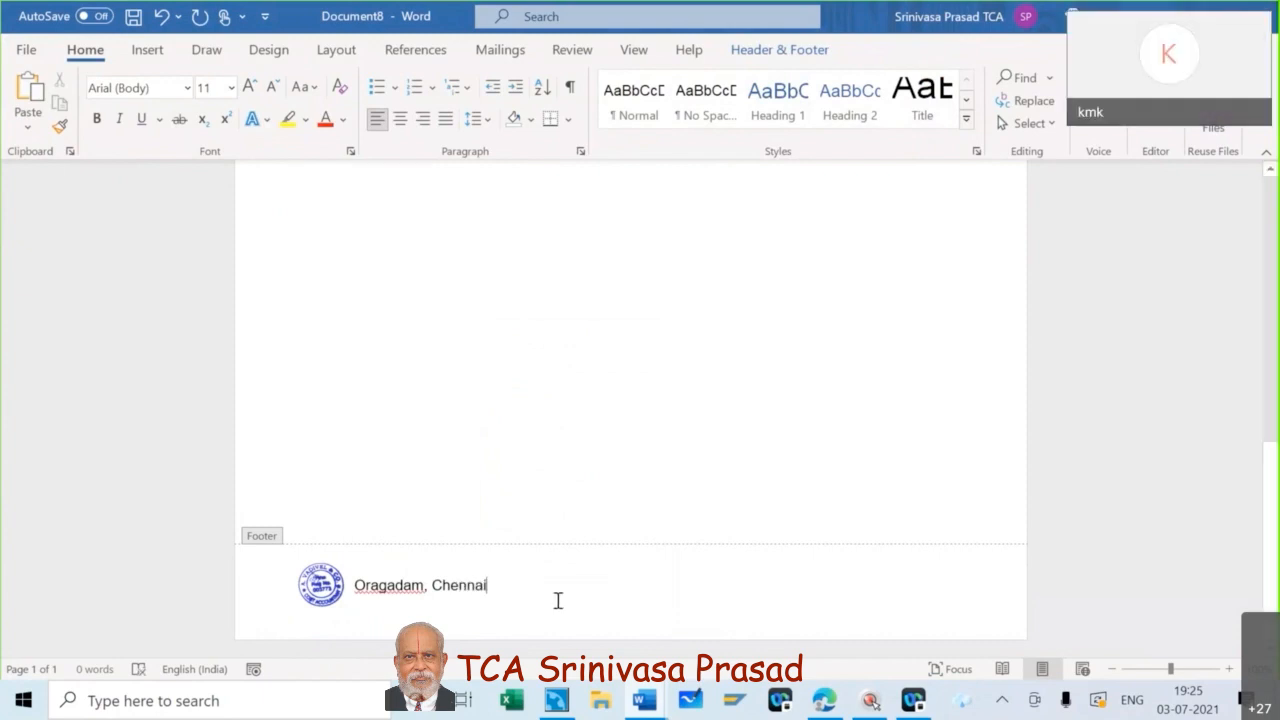
Insert a right-aligned page number at the bottom of the page using the Plain Number 3 style
{"action": "key", "text": "Tab"}
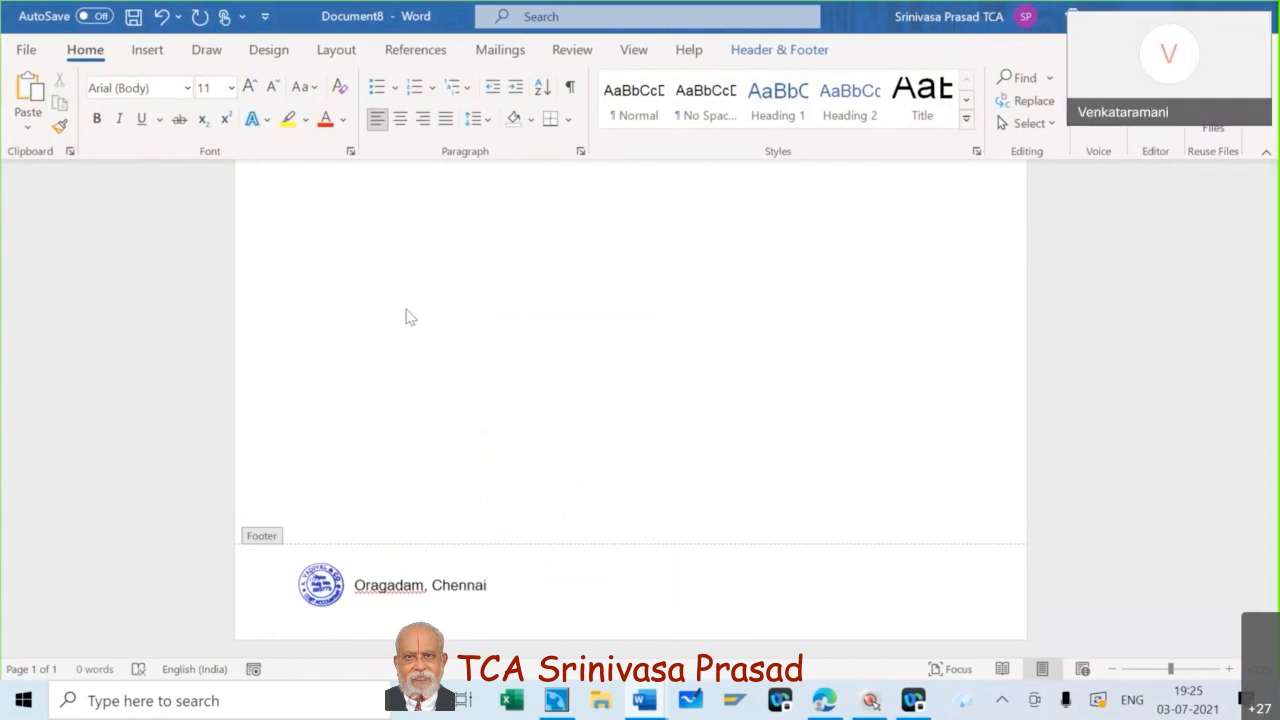
{"action": "left_click", "coordinate": [143, 49]}
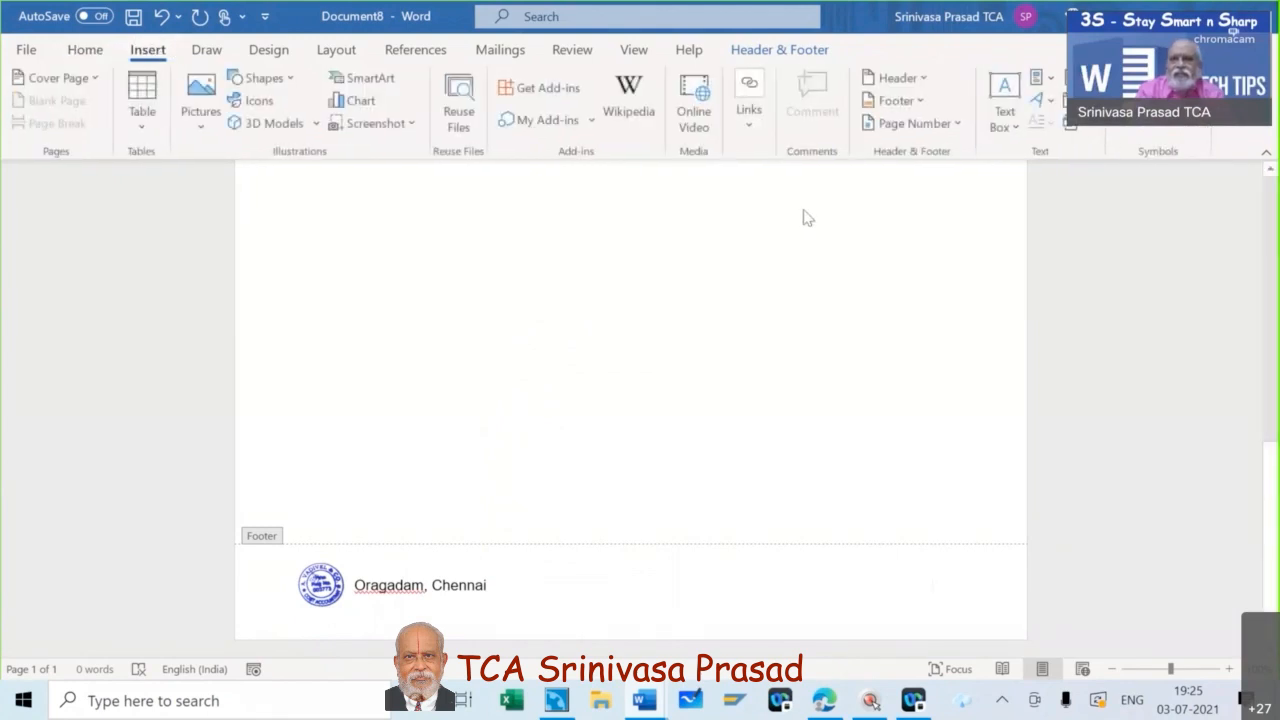
{"action": "left_click", "coordinate": [908, 124]}
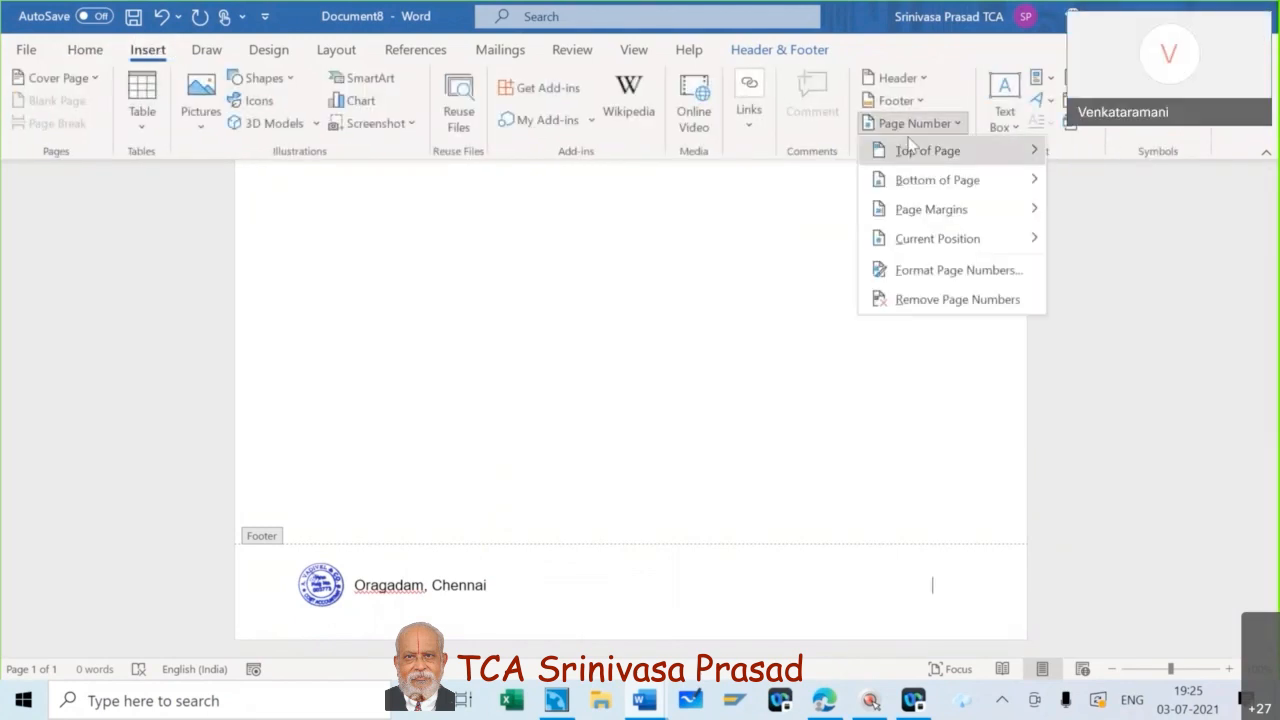
{"action": "mouse_move", "coordinate": [922, 186]}
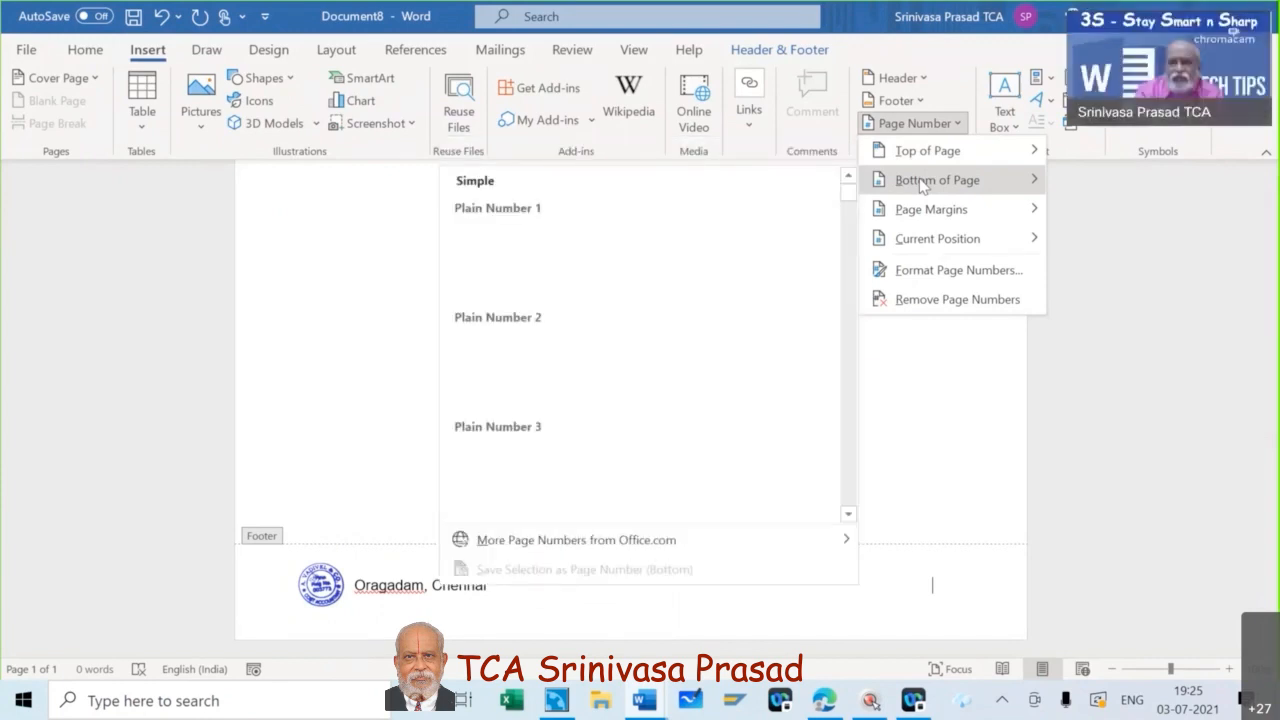
{"action": "mouse_move", "coordinate": [935, 242]}
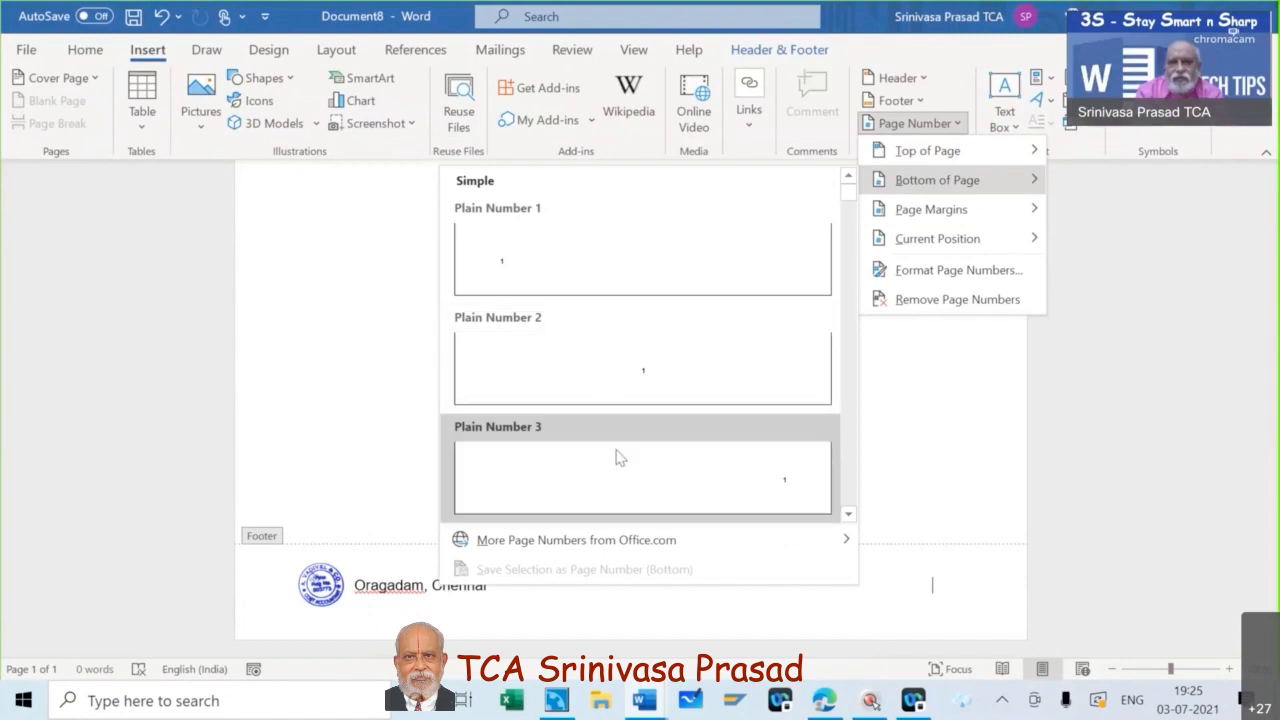
{"action": "left_click", "coordinate": [700, 489]}
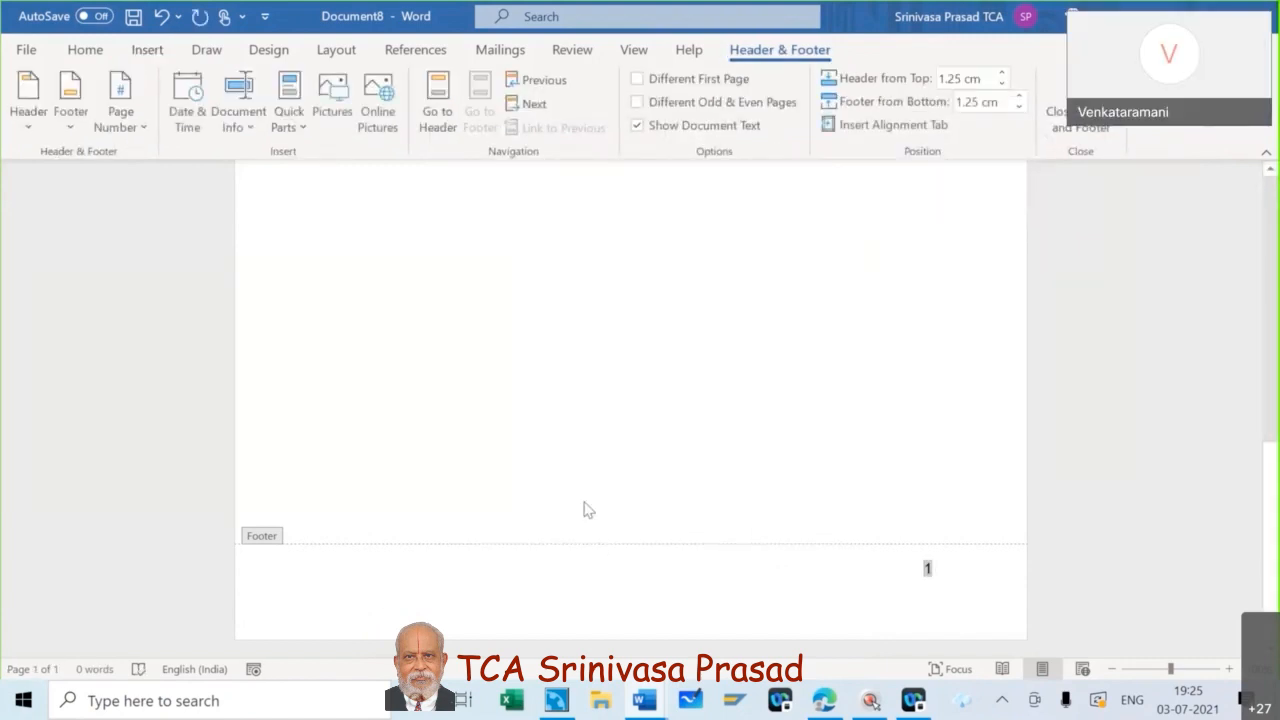
Insert the "A Vadivel & Co" picture into the footer below the page number line and shrink it proportionally to a small stamp
{"action": "left_click", "coordinate": [379, 597]}
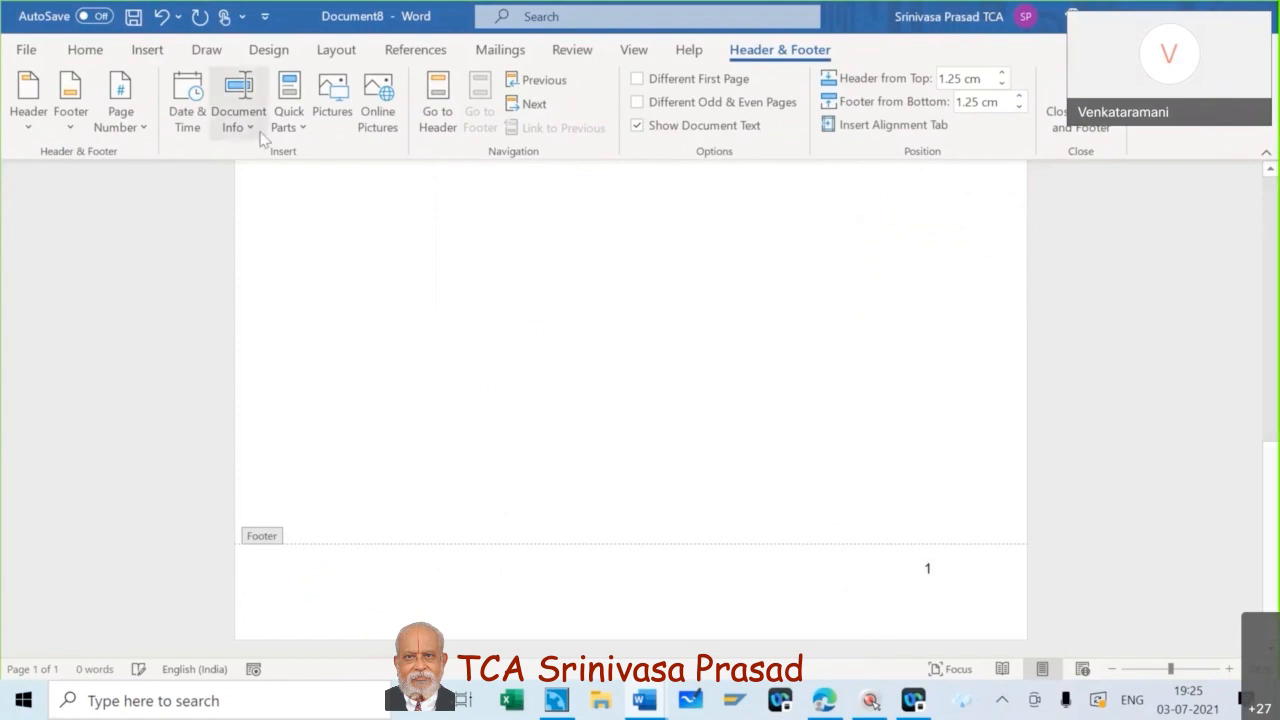
{"action": "left_click", "coordinate": [333, 108]}
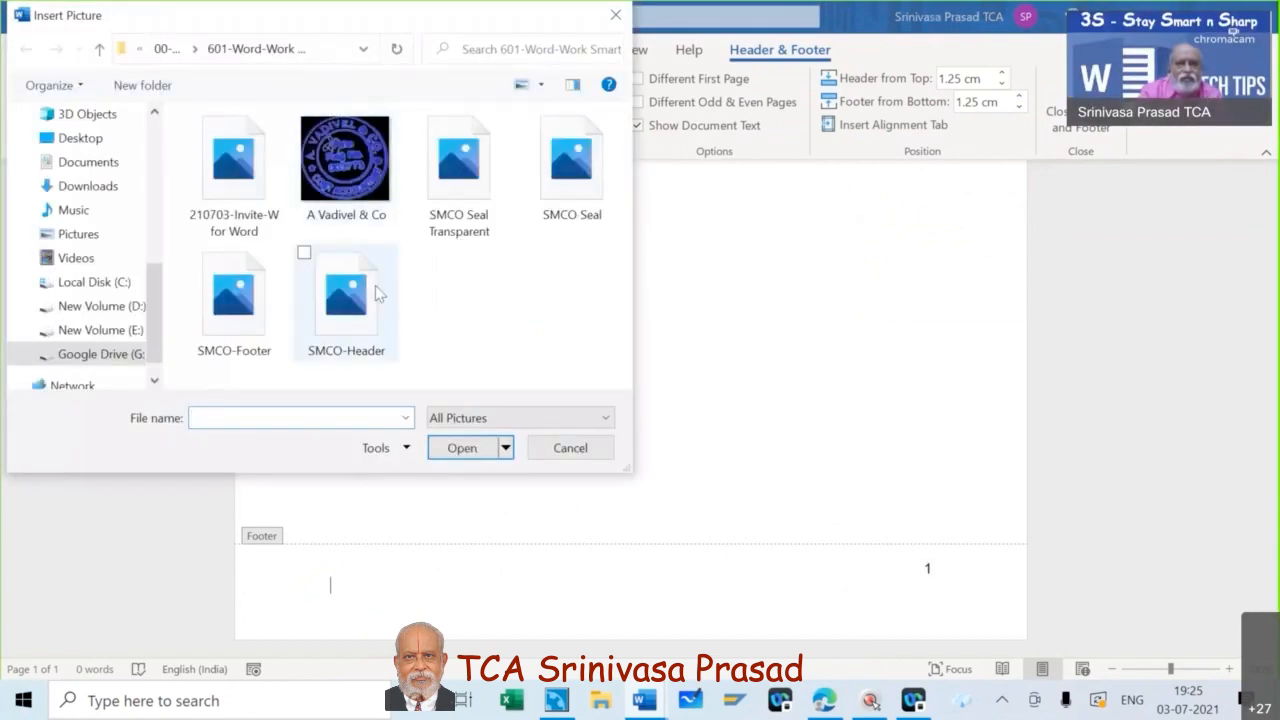
{"action": "left_click", "coordinate": [358, 190]}
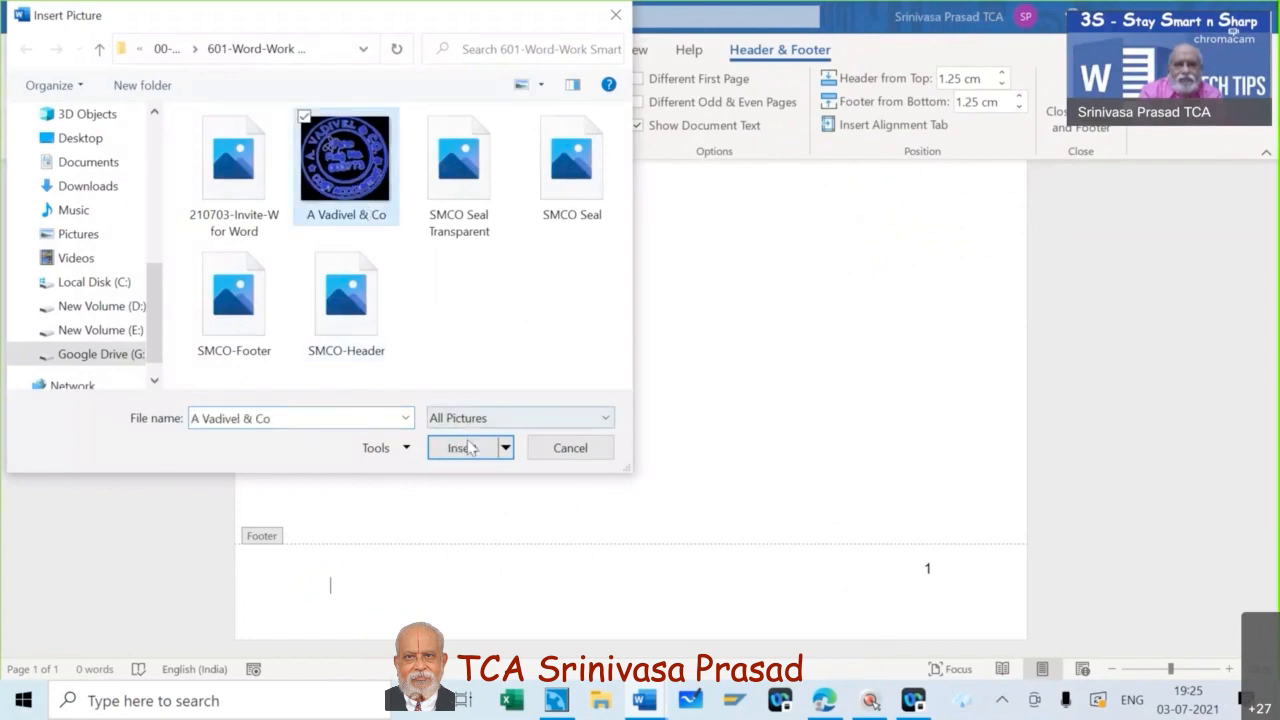
{"action": "left_click", "coordinate": [465, 447]}
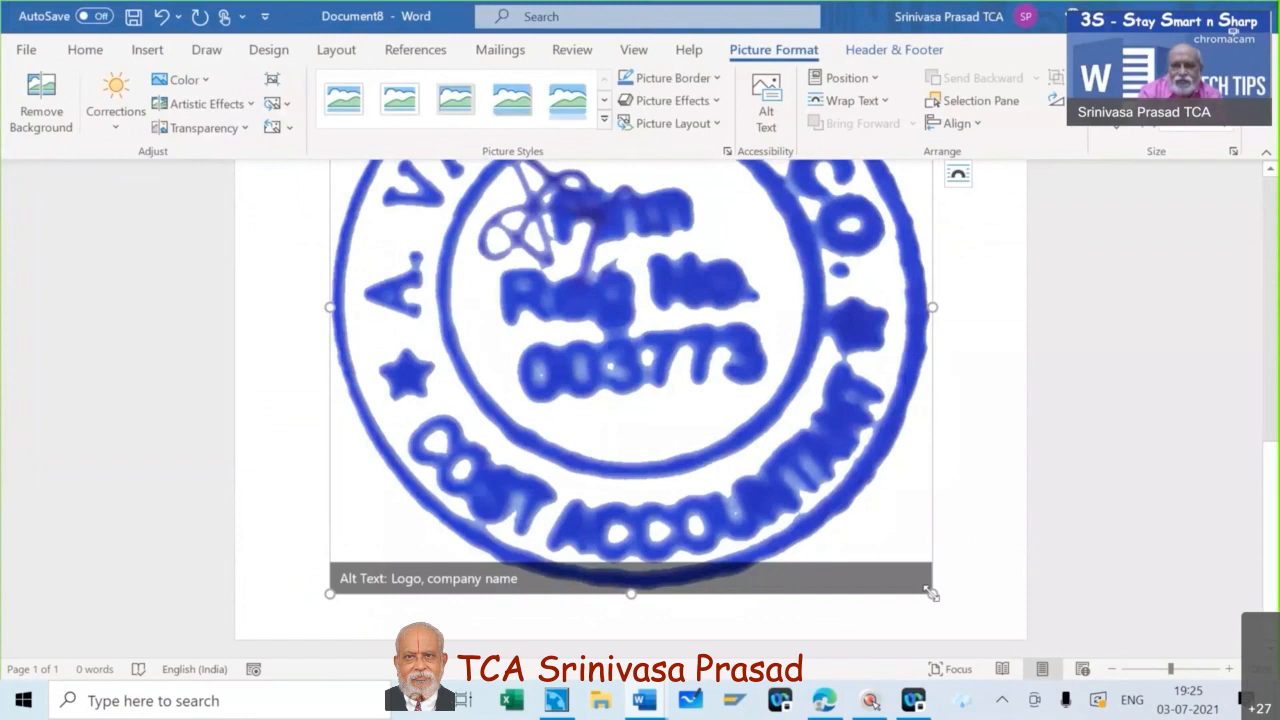
{"action": "left_click_drag", "start_coordinate": [930, 594], "coordinate": [392, 535]}
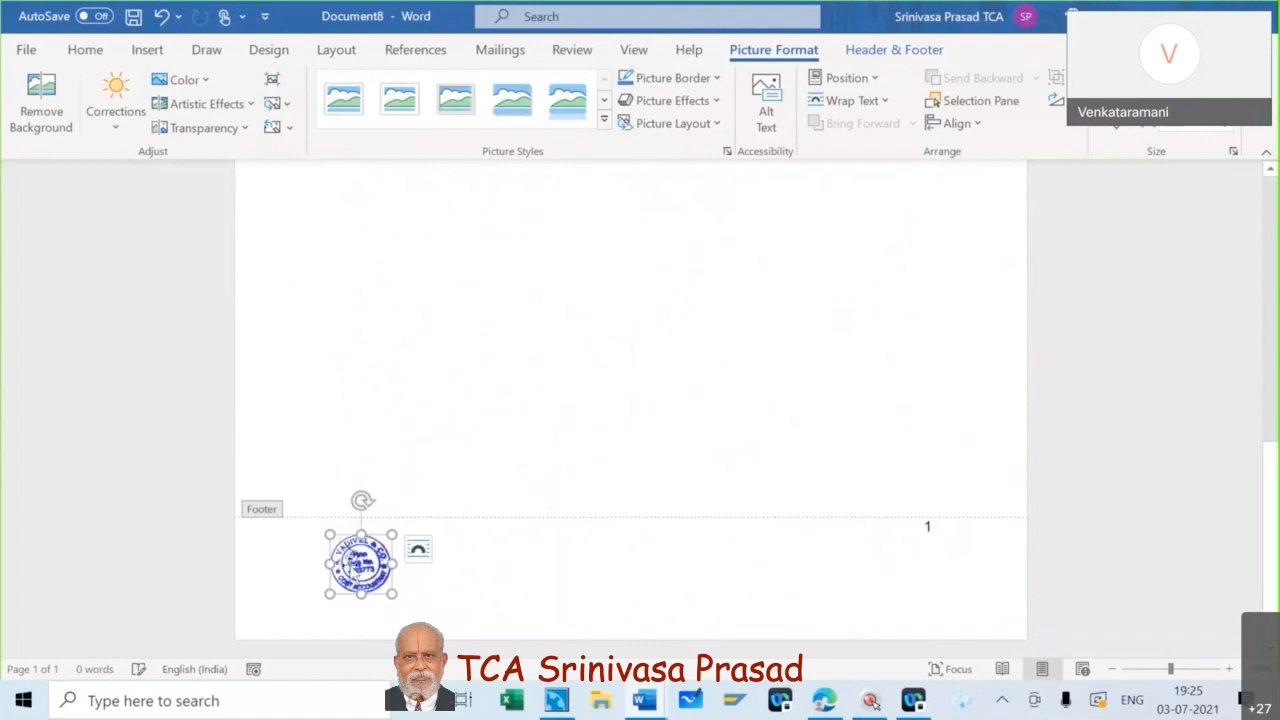
Set the seal's text wrapping to Tight and move it into the footer's lower-left corner
{"action": "right_click", "coordinate": [354, 566]}
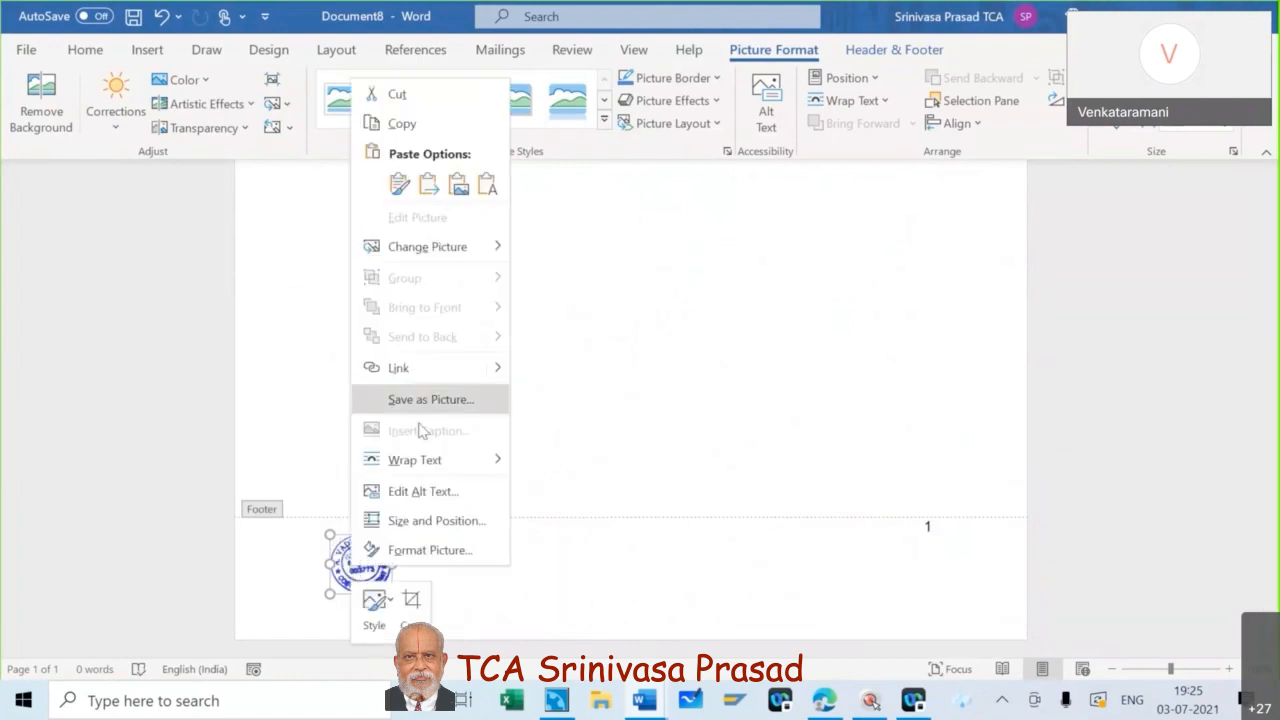
{"action": "mouse_move", "coordinate": [421, 463]}
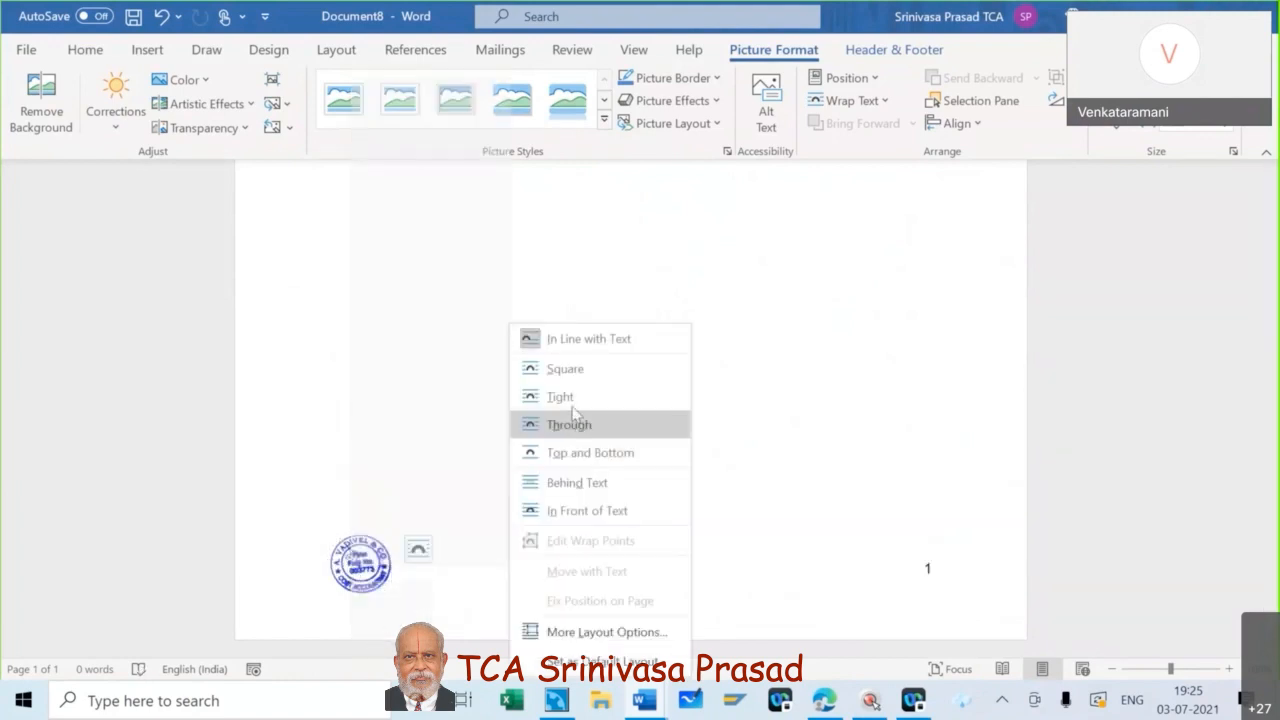
{"action": "left_click", "coordinate": [570, 406]}
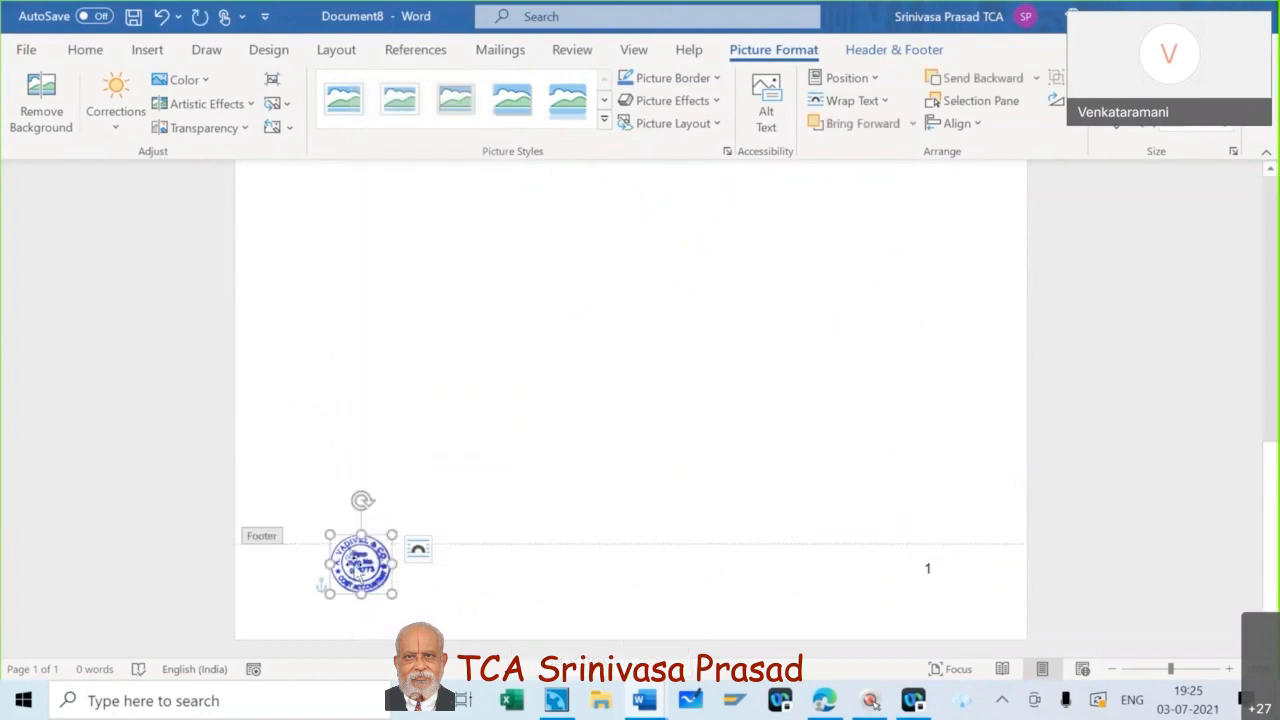
{"action": "left_click_drag", "start_coordinate": [360, 565], "coordinate": [309, 588]}
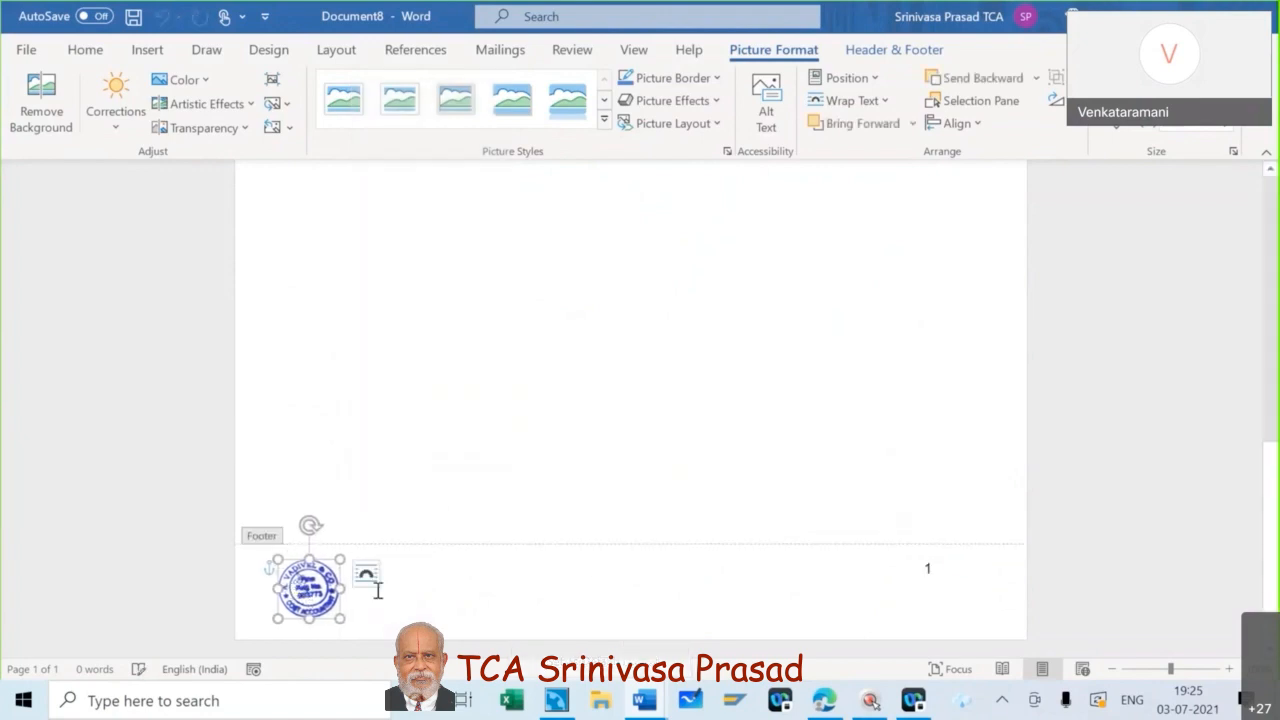
Enter the firm's locality and city beside the seal and return to the document body
{"action": "left_click", "coordinate": [381, 590]}
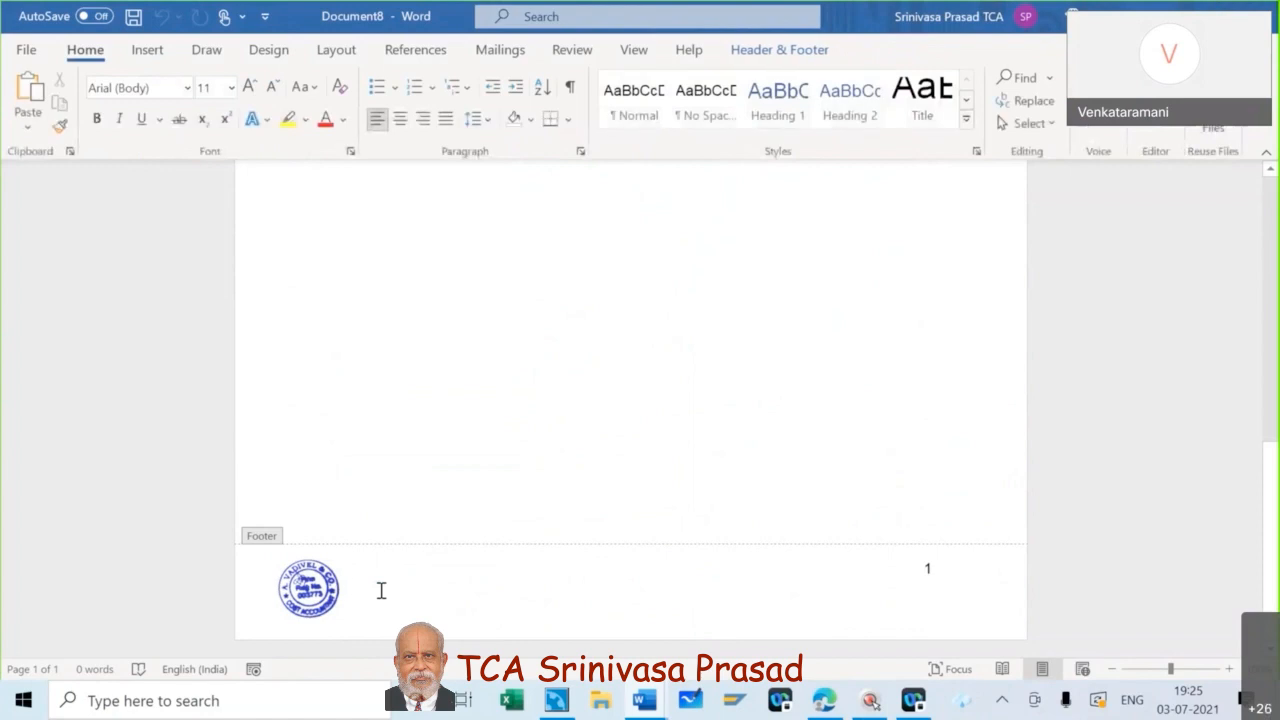
{"action": "type", "text": "O"}
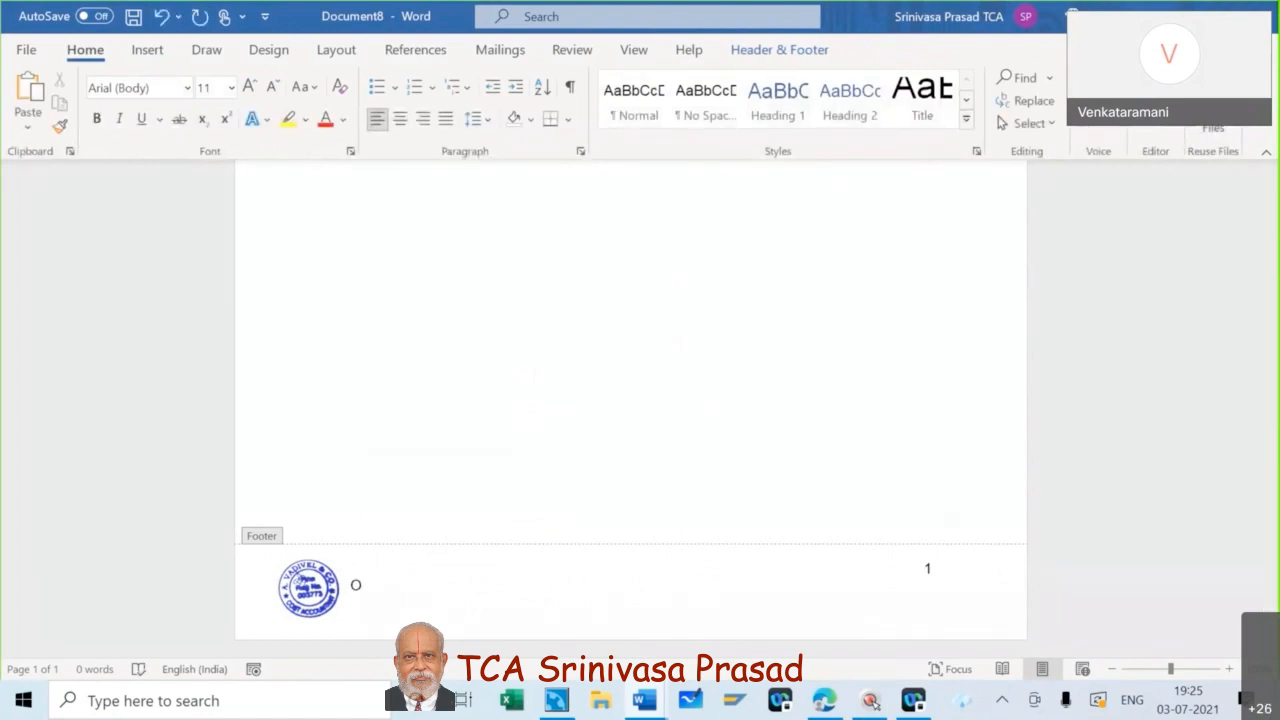
{"action": "type", "text": "ragada"}
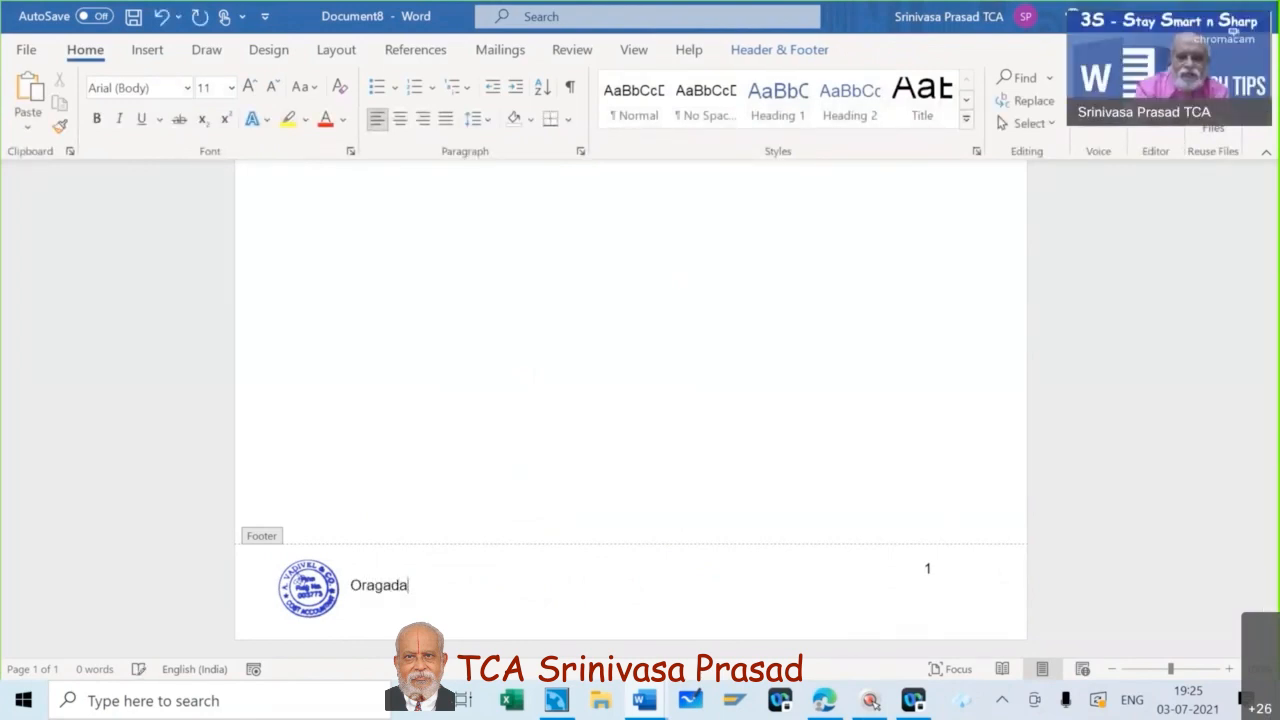
{"action": "type", "text": "m, Chennai"}
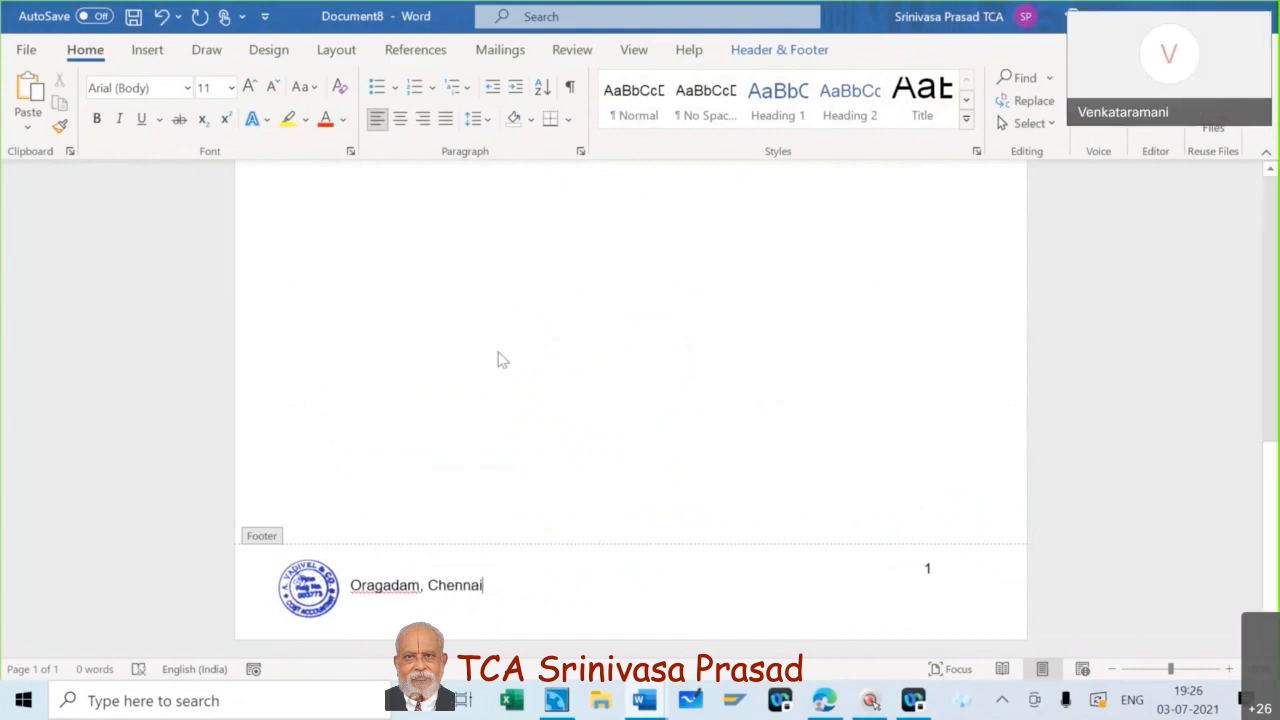
{"action": "double_click", "coordinate": [630, 398]}
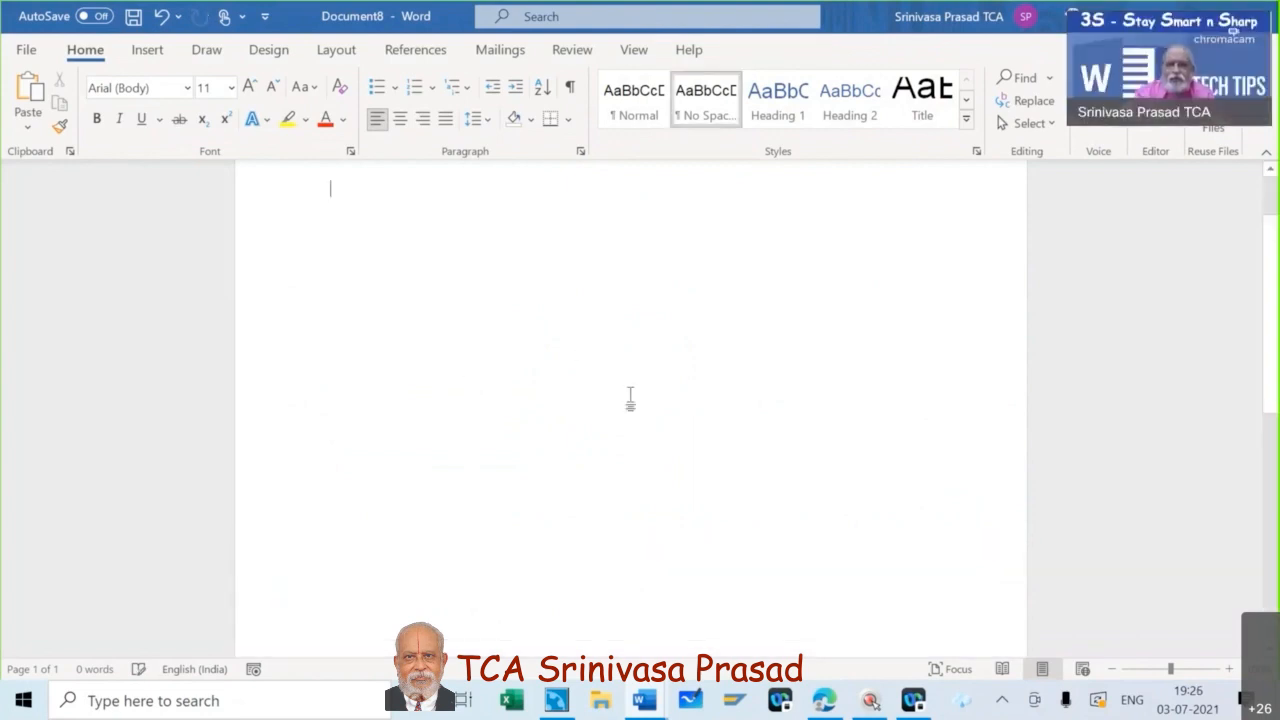
Prepare to save the finished letterhead on This PC as a Word Template (*.dotx) in the Custom Office Templates folder
{"action": "scroll", "coordinate": [630, 398], "scroll_direction": "down", "scroll_amount": 10}
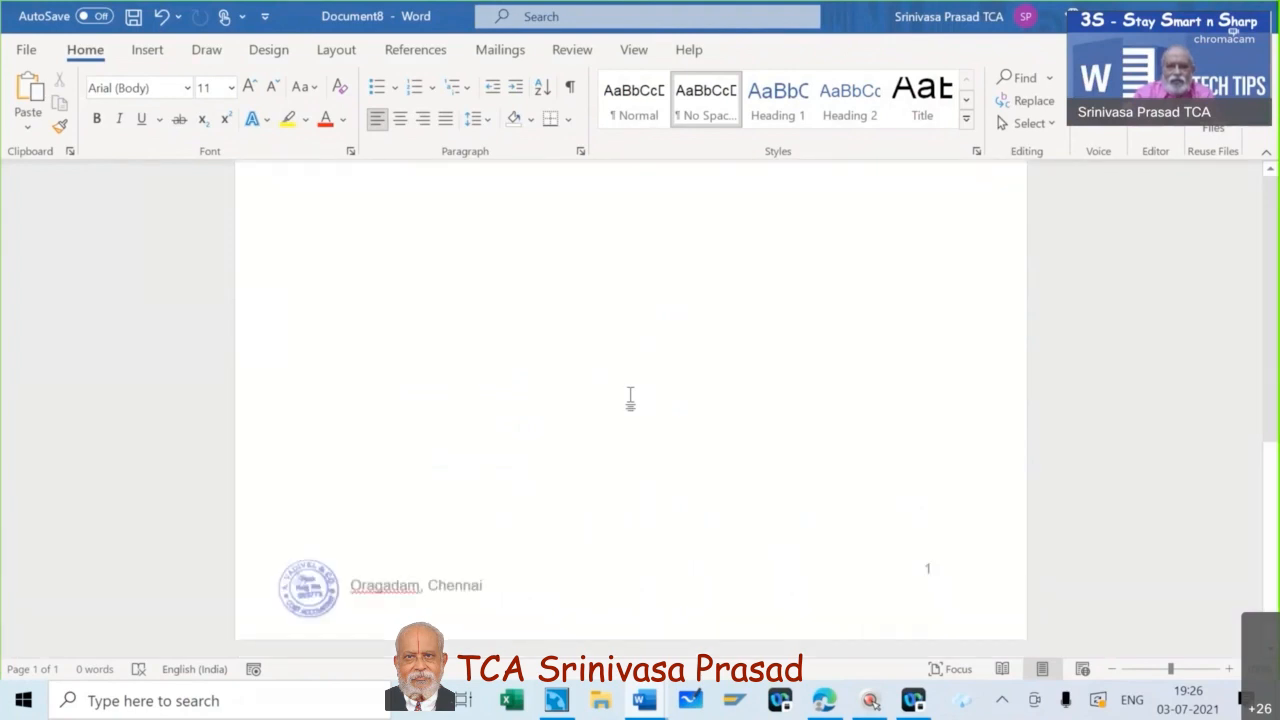
{"action": "scroll", "coordinate": [630, 398], "scroll_direction": "up", "scroll_amount": 10}
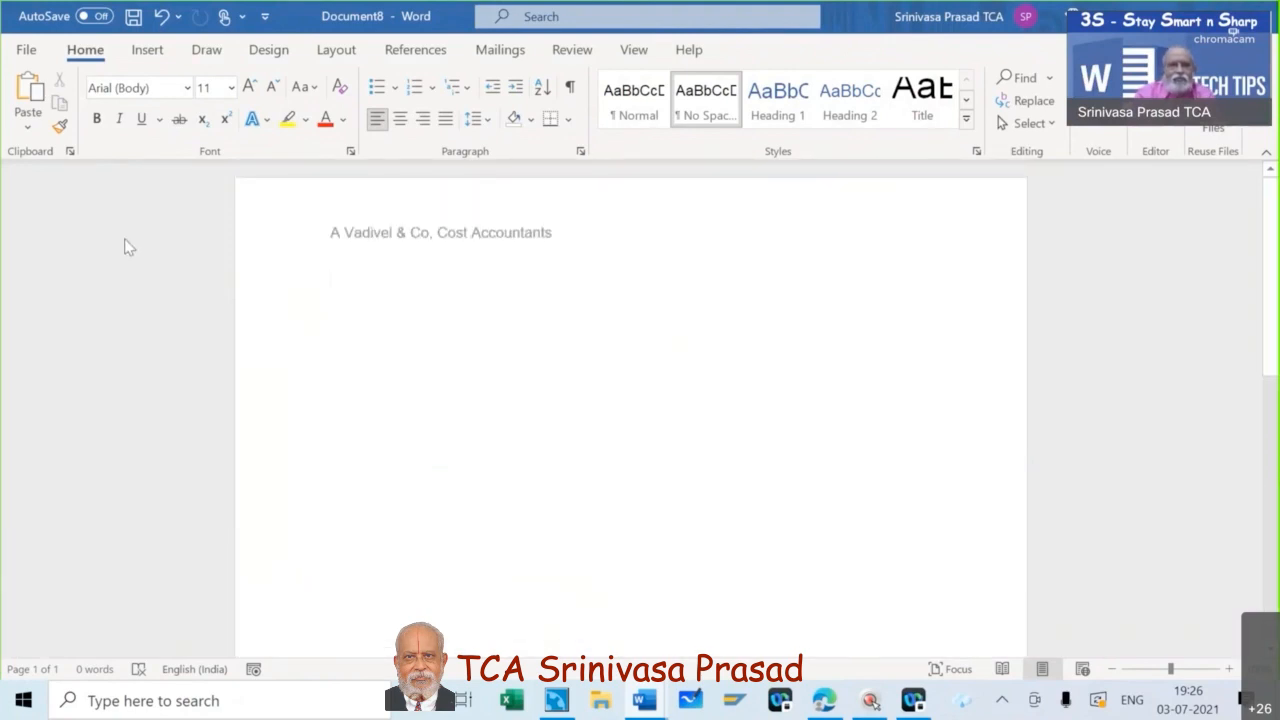
{"action": "left_click", "coordinate": [27, 50]}
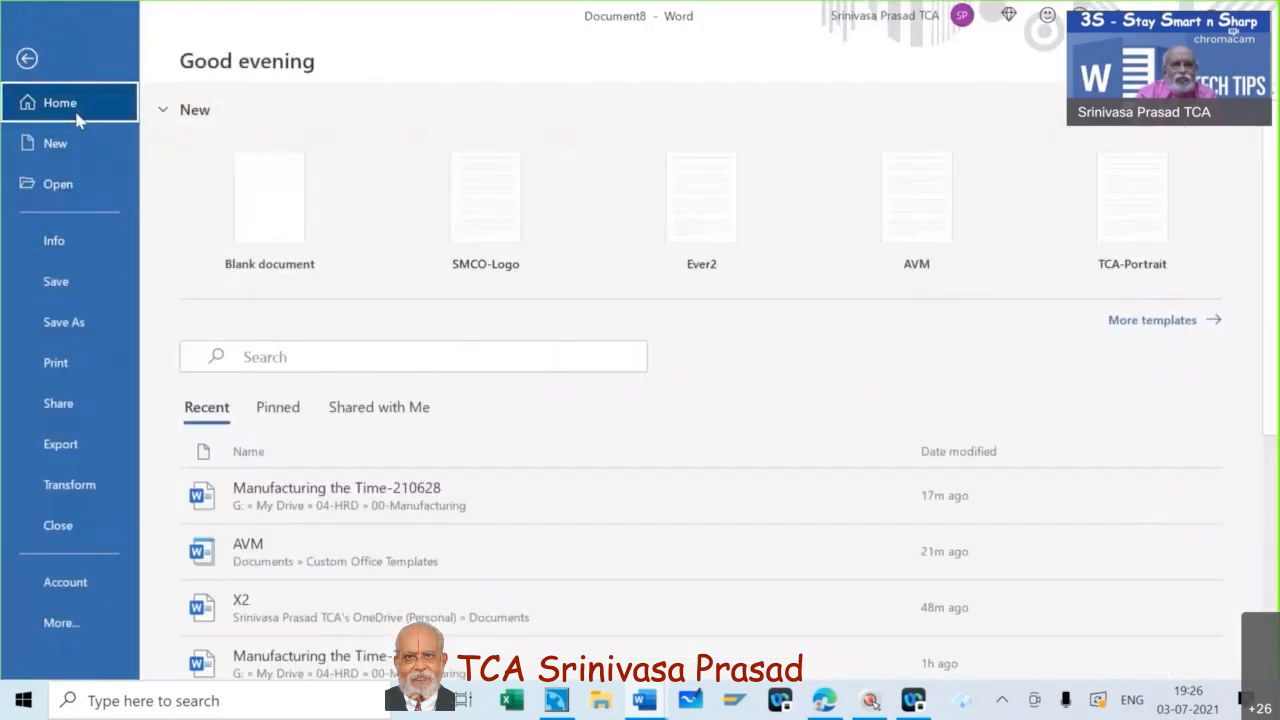
{"action": "left_click", "coordinate": [88, 325]}
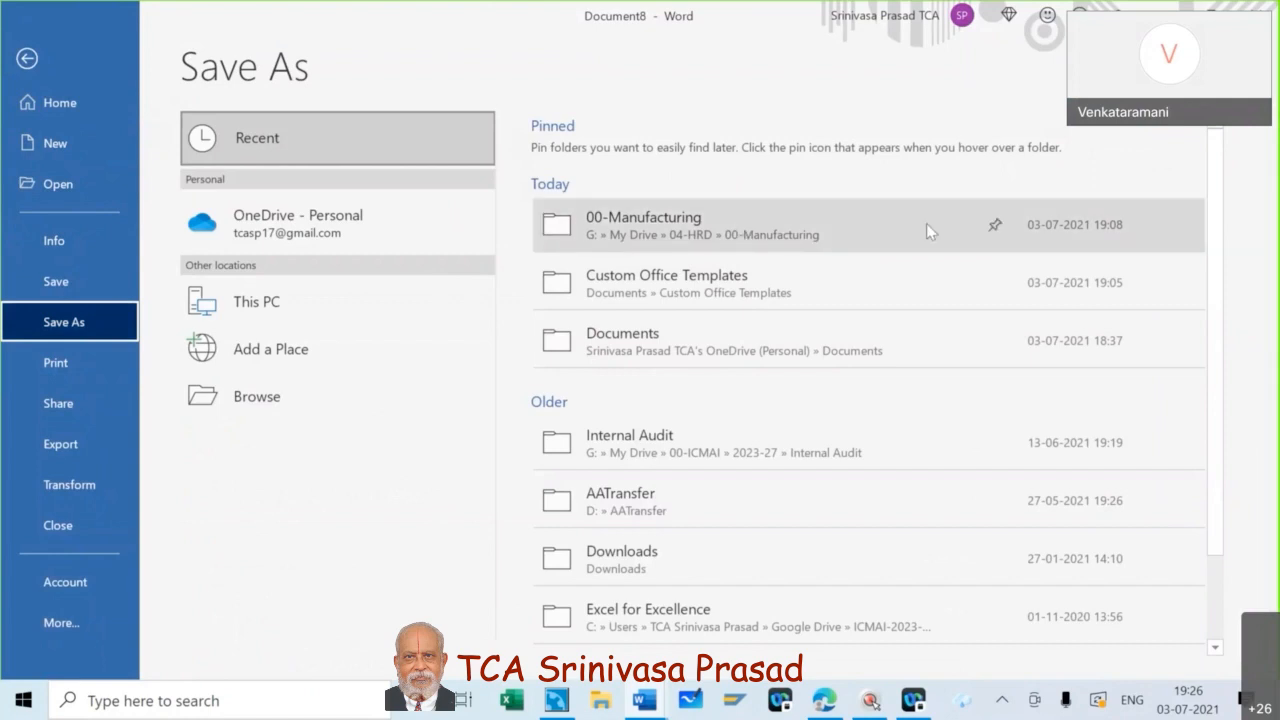
{"action": "scroll", "coordinate": [687, 471], "scroll_direction": "down", "scroll_amount": 2}
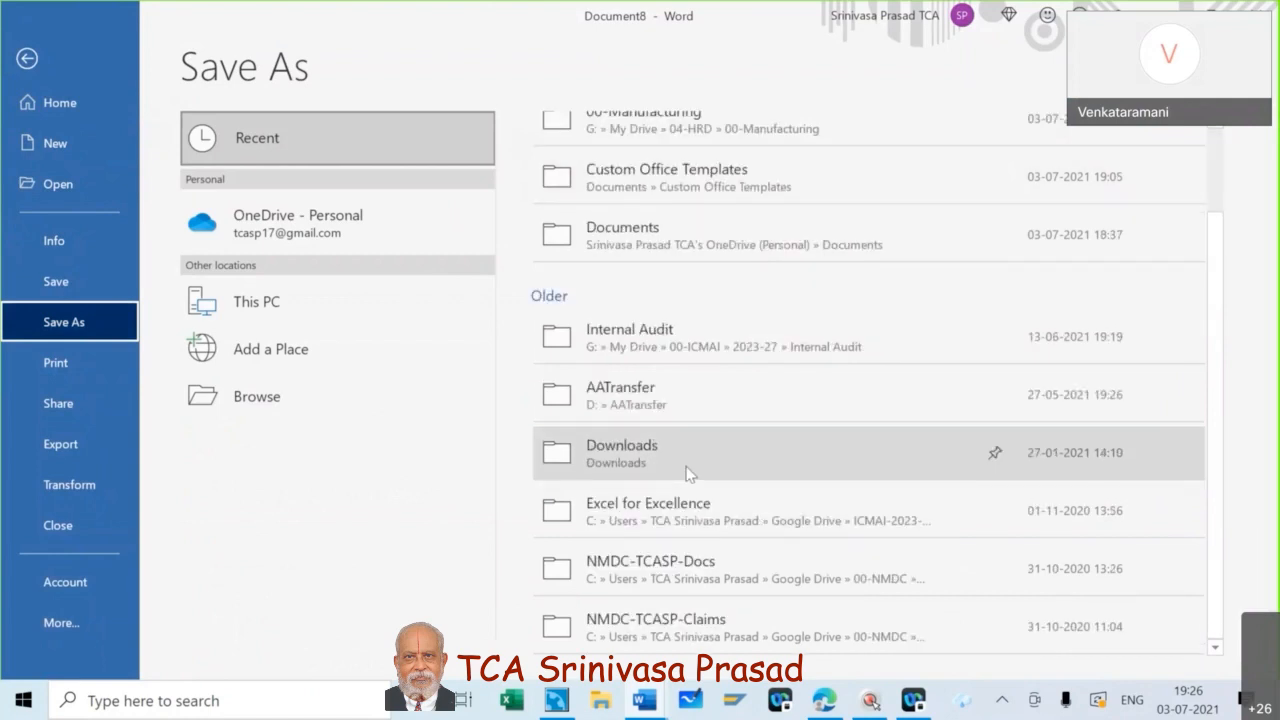
{"action": "scroll", "coordinate": [687, 471], "scroll_direction": "up", "scroll_amount": 2}
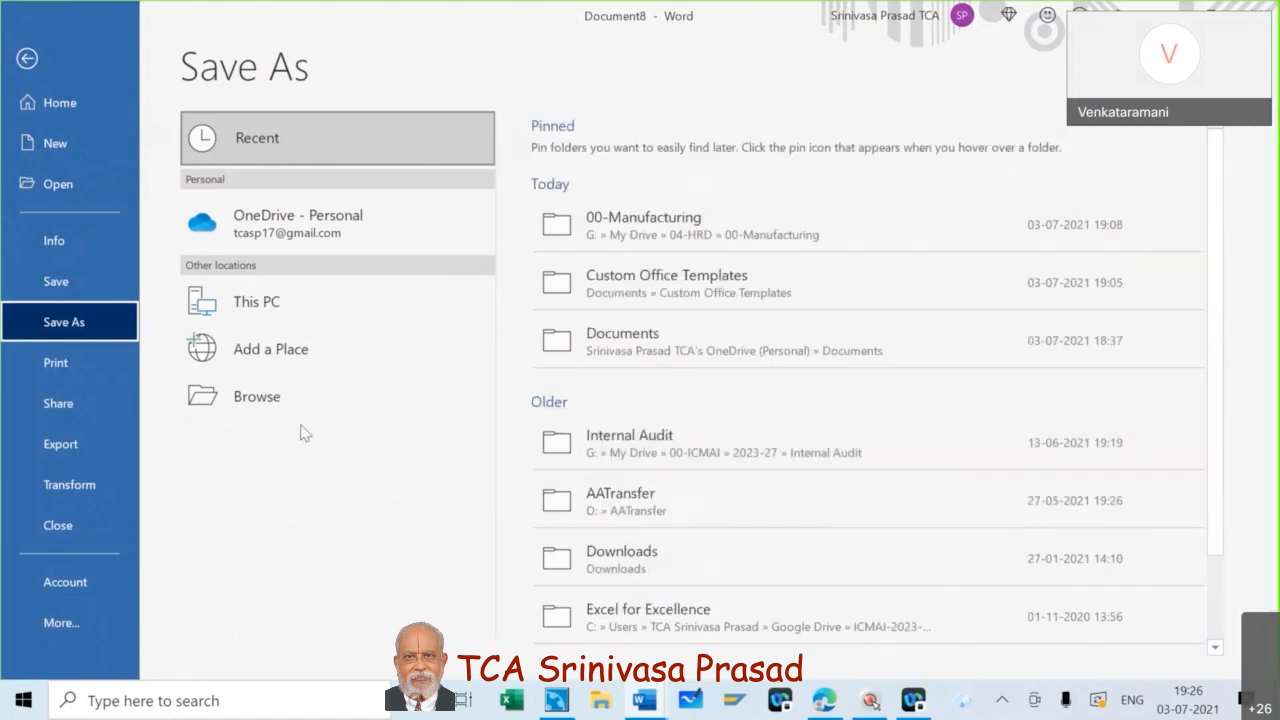
{"action": "left_click", "coordinate": [256, 303]}
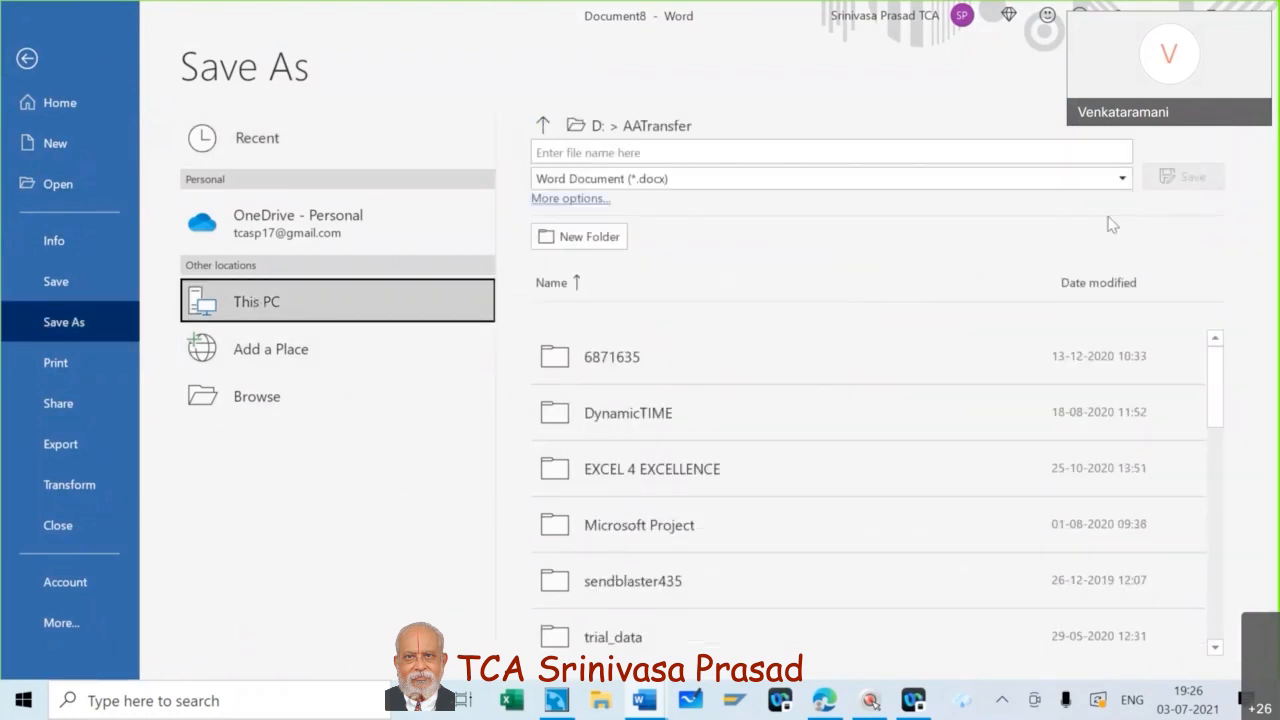
{"action": "left_click", "coordinate": [1121, 184]}
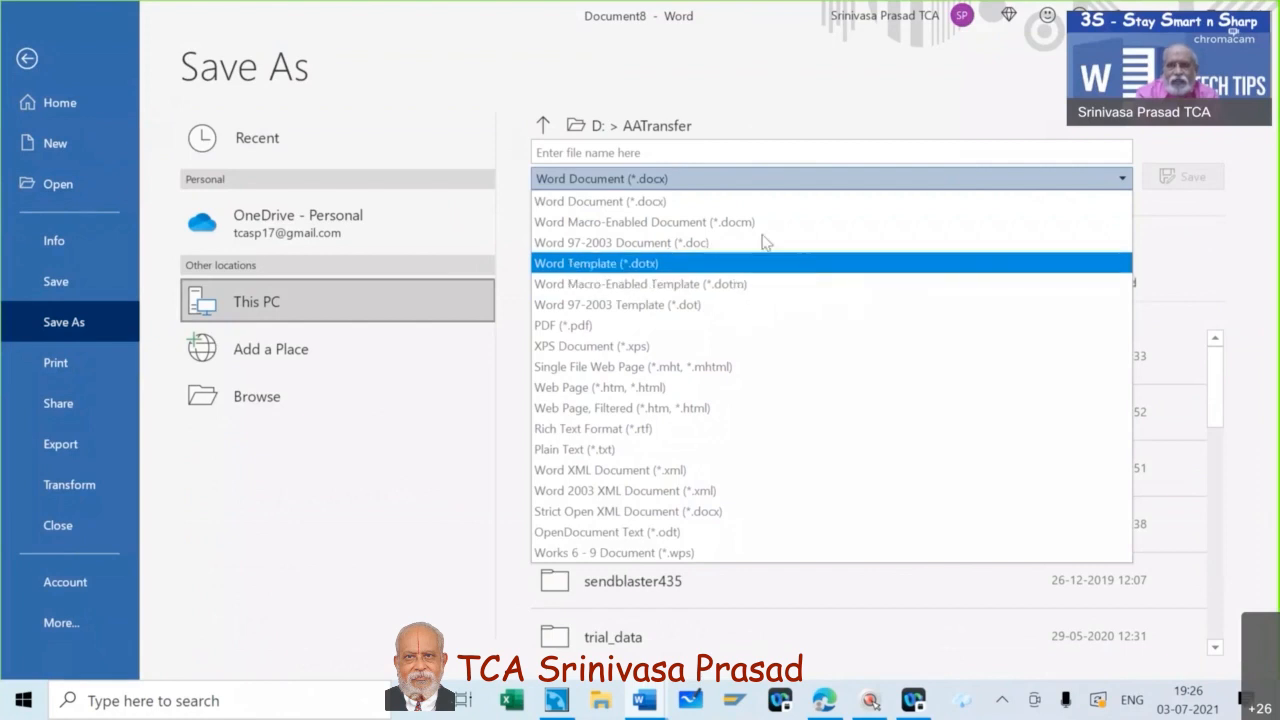
{"action": "left_click", "coordinate": [660, 265]}
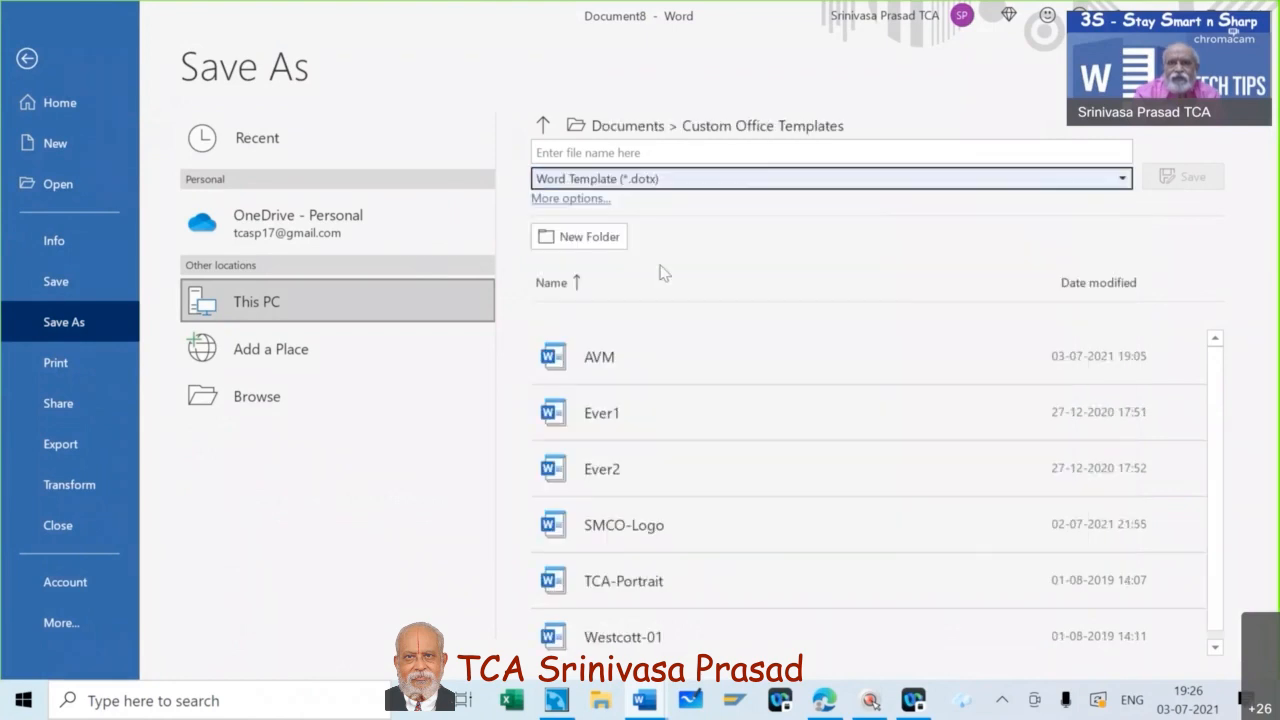
Save the template under the name AVLH and close it
{"action": "left_click", "coordinate": [642, 153]}
{"action": "type", "text": "A"}
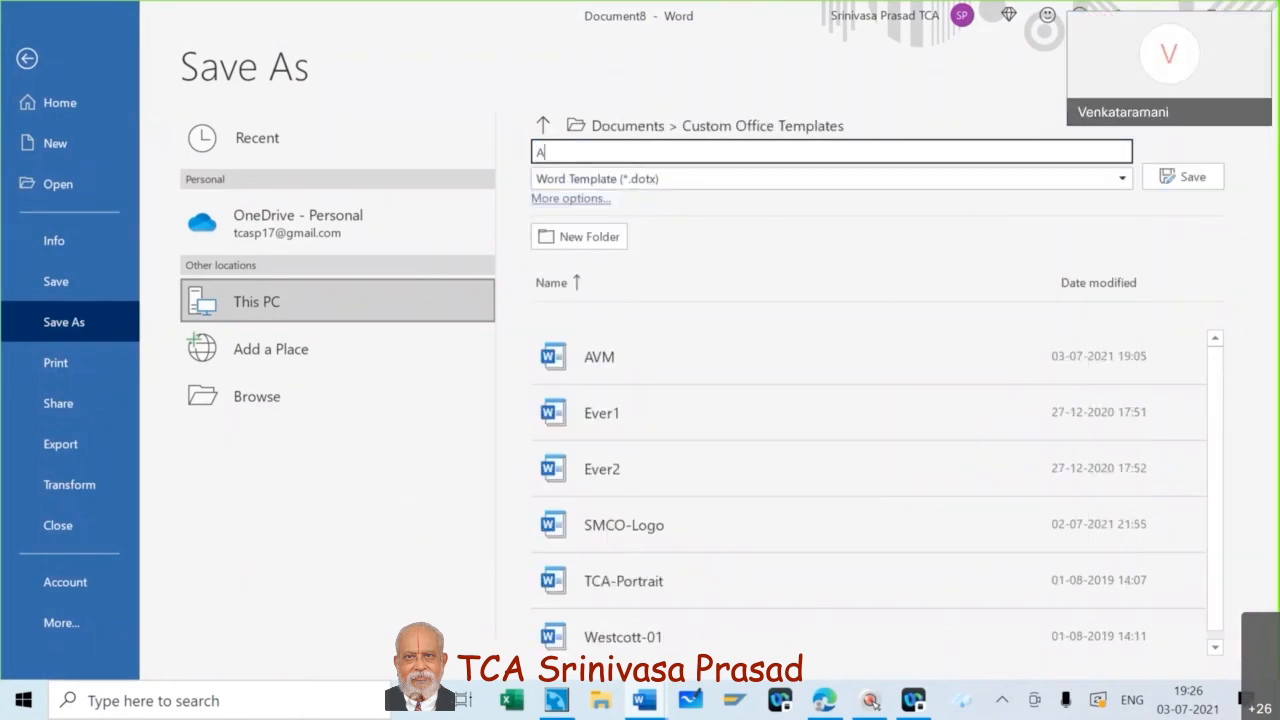
{"action": "type", "text": "VLH"}
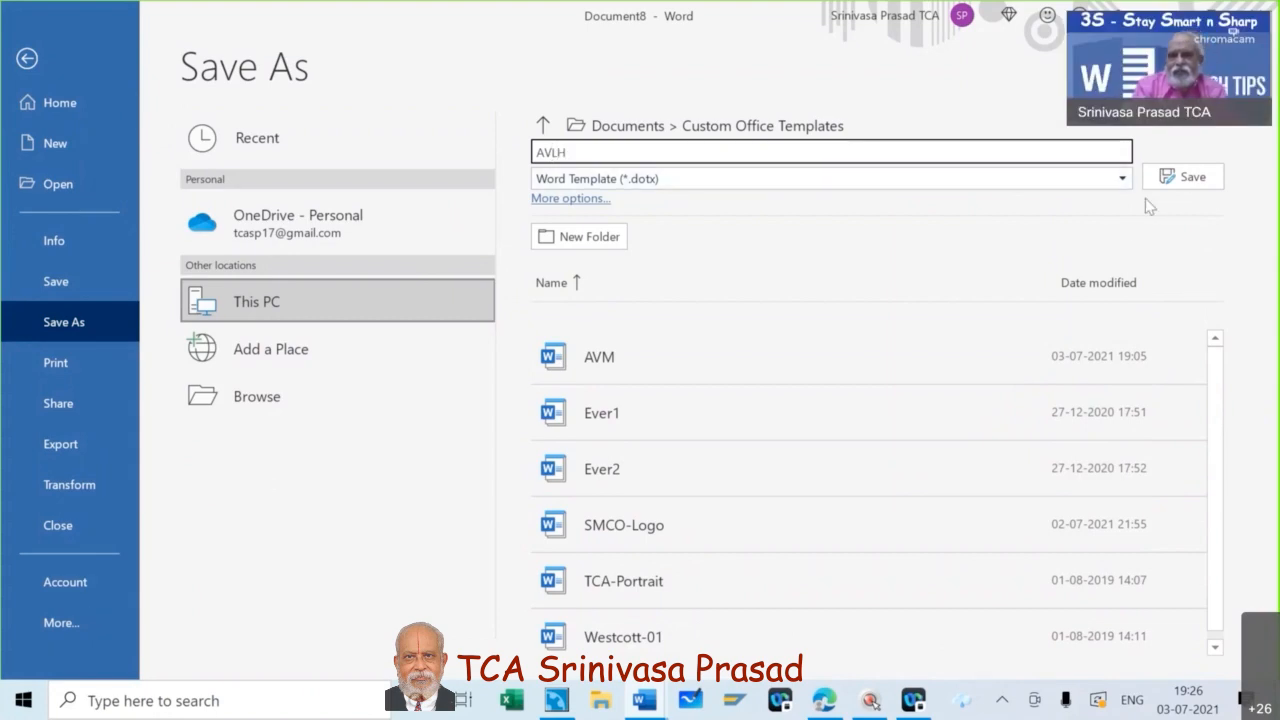
{"action": "left_click", "coordinate": [1188, 178]}
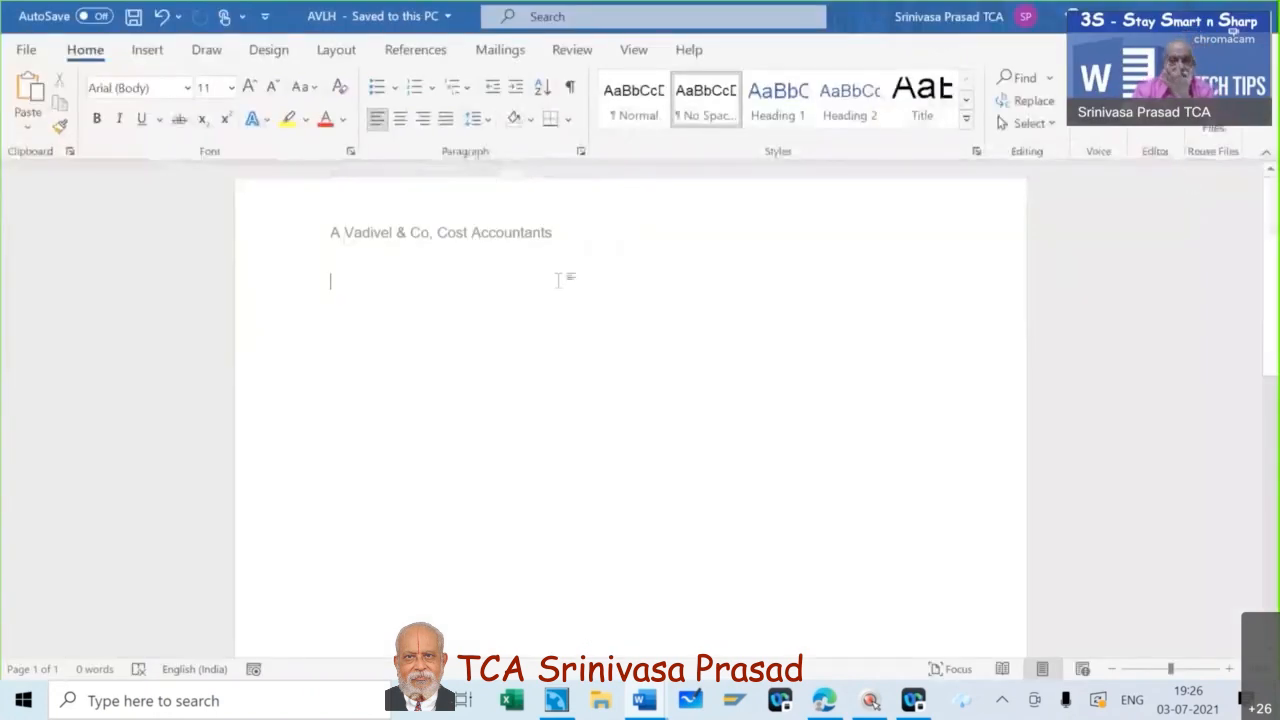
{"action": "left_click", "coordinate": [27, 52]}
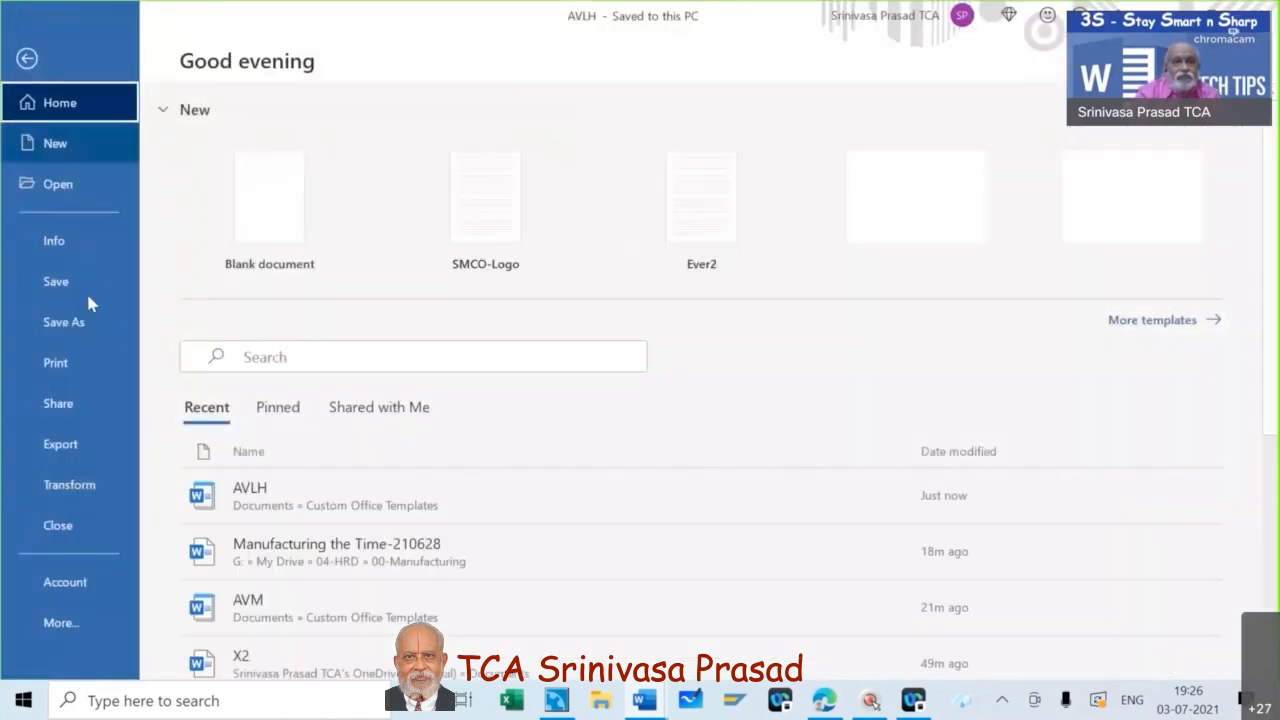
{"action": "left_click", "coordinate": [76, 529]}
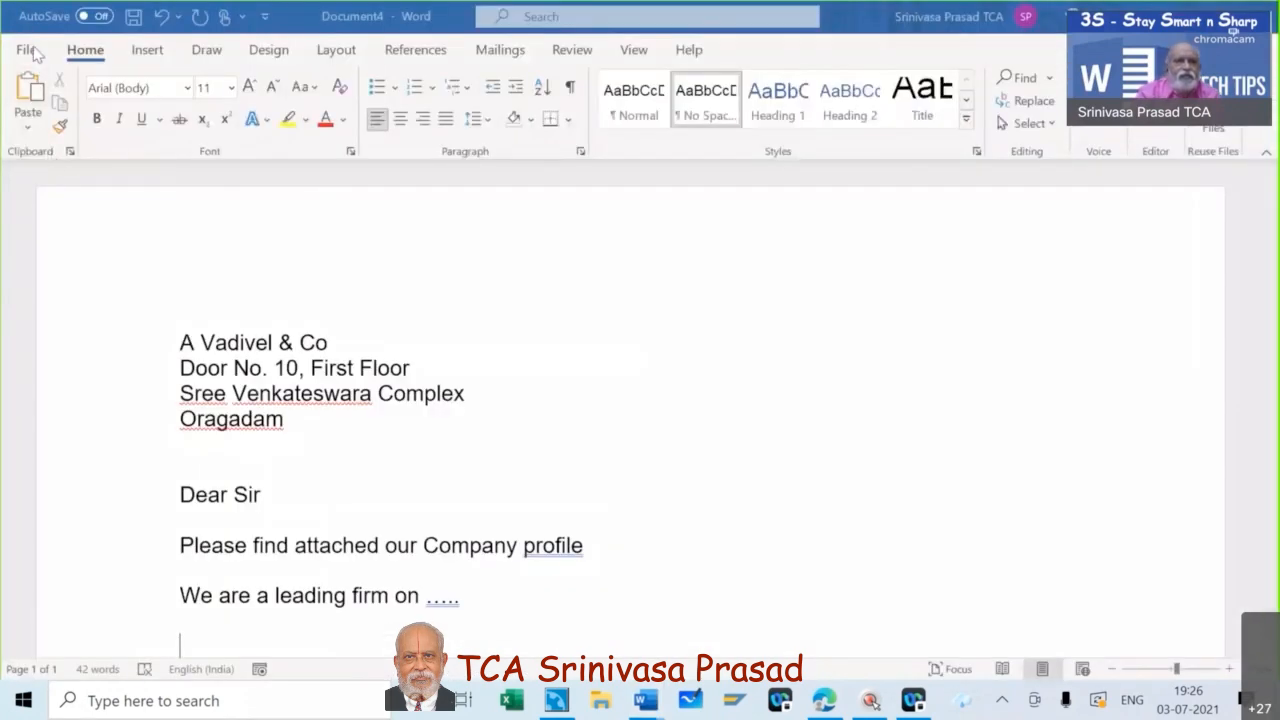
Create a new document from the personal template AVLH
{"action": "left_click", "coordinate": [30, 51]}
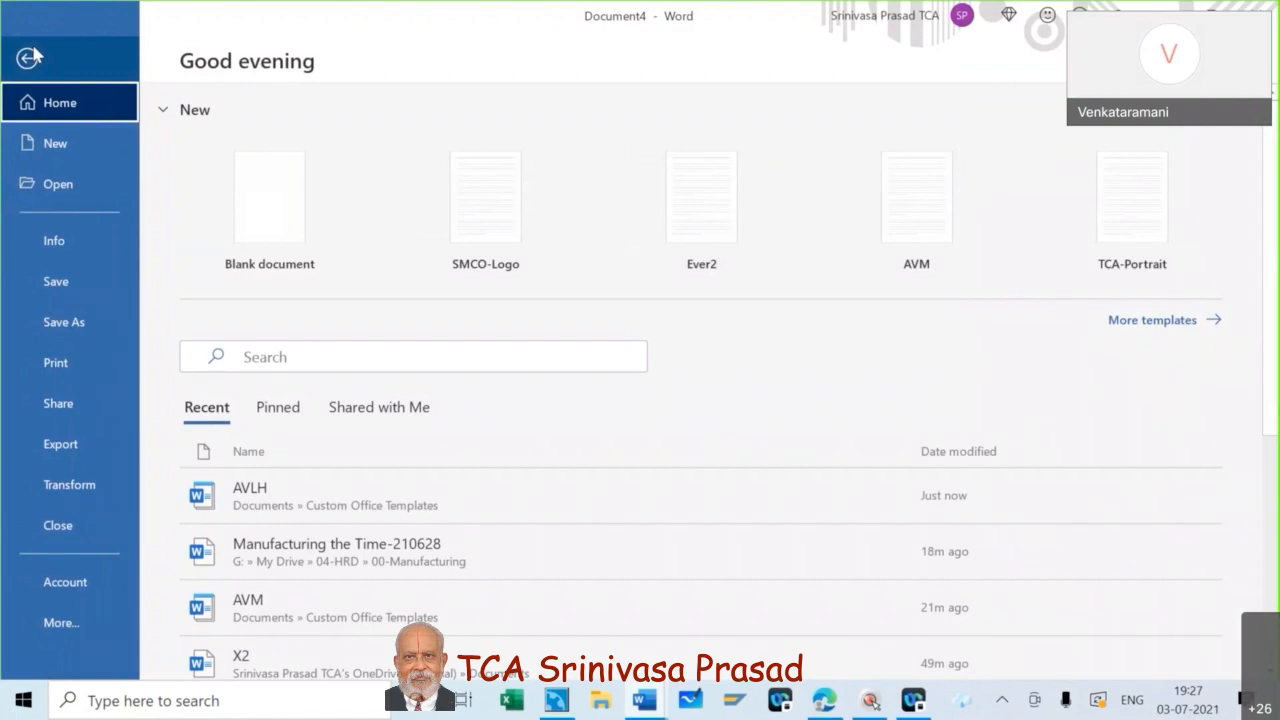
{"action": "left_click", "coordinate": [60, 143]}
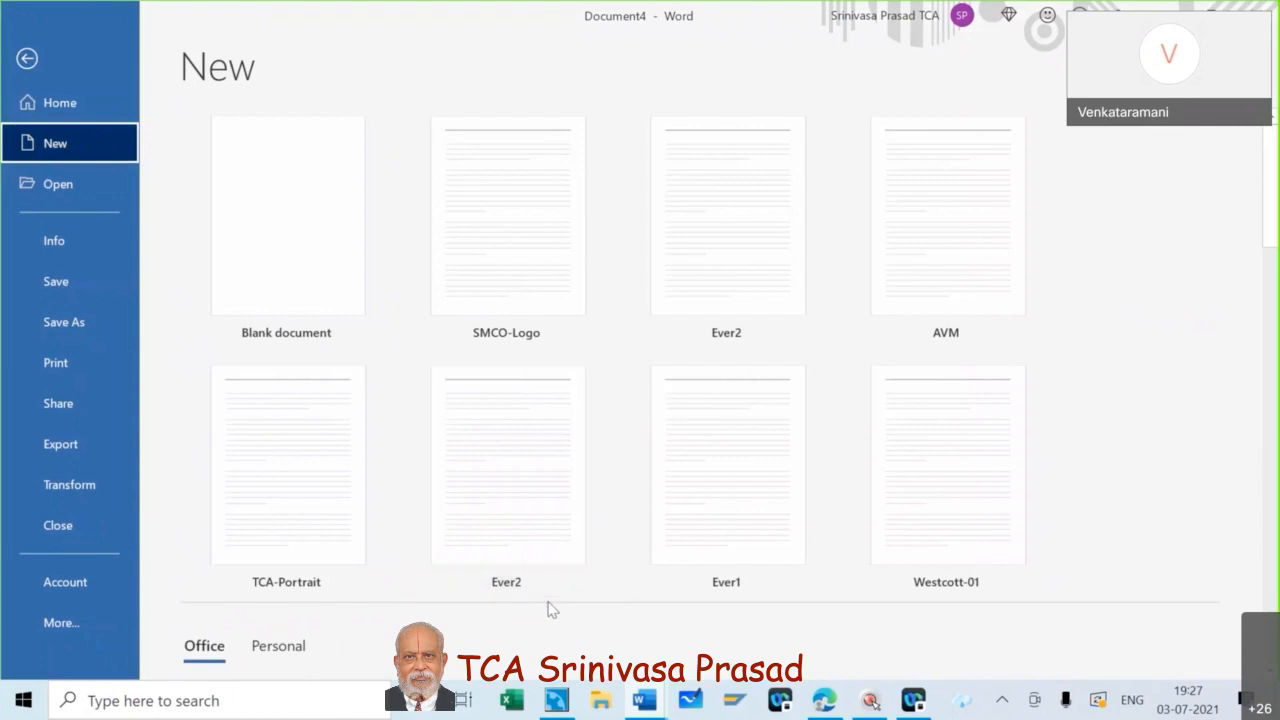
{"action": "left_click", "coordinate": [278, 648]}
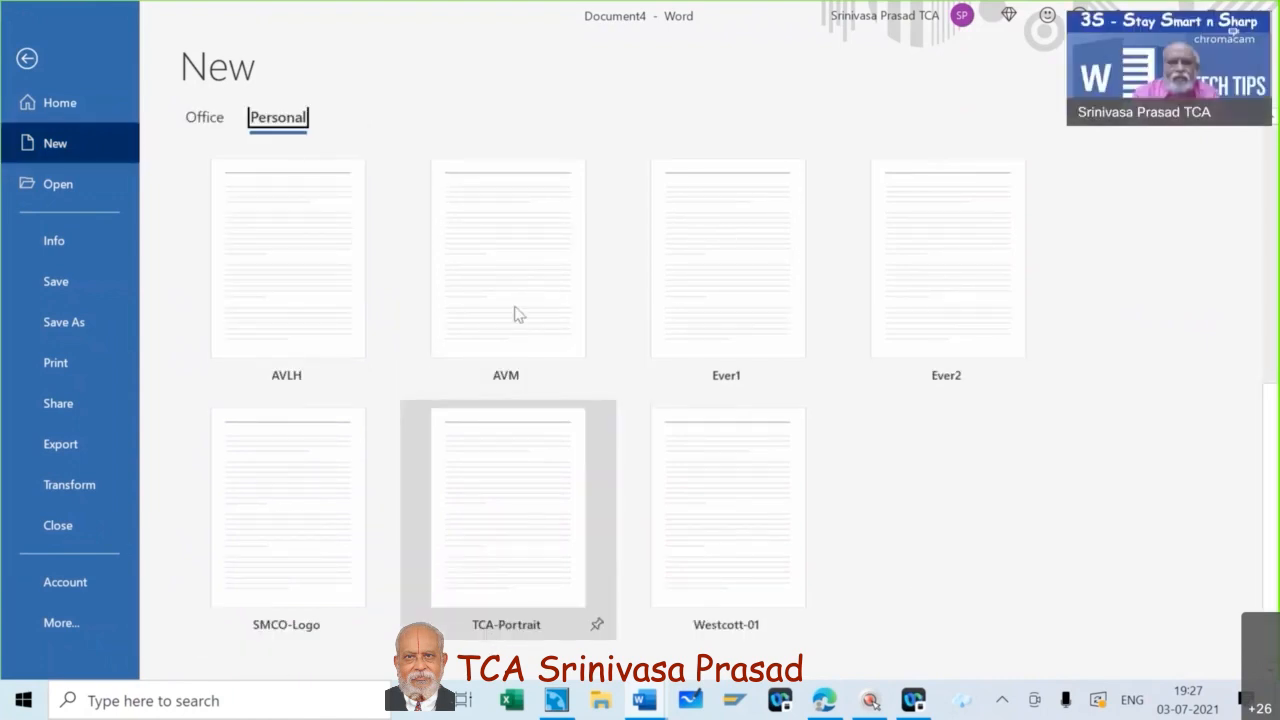
{"action": "left_click", "coordinate": [281, 278]}
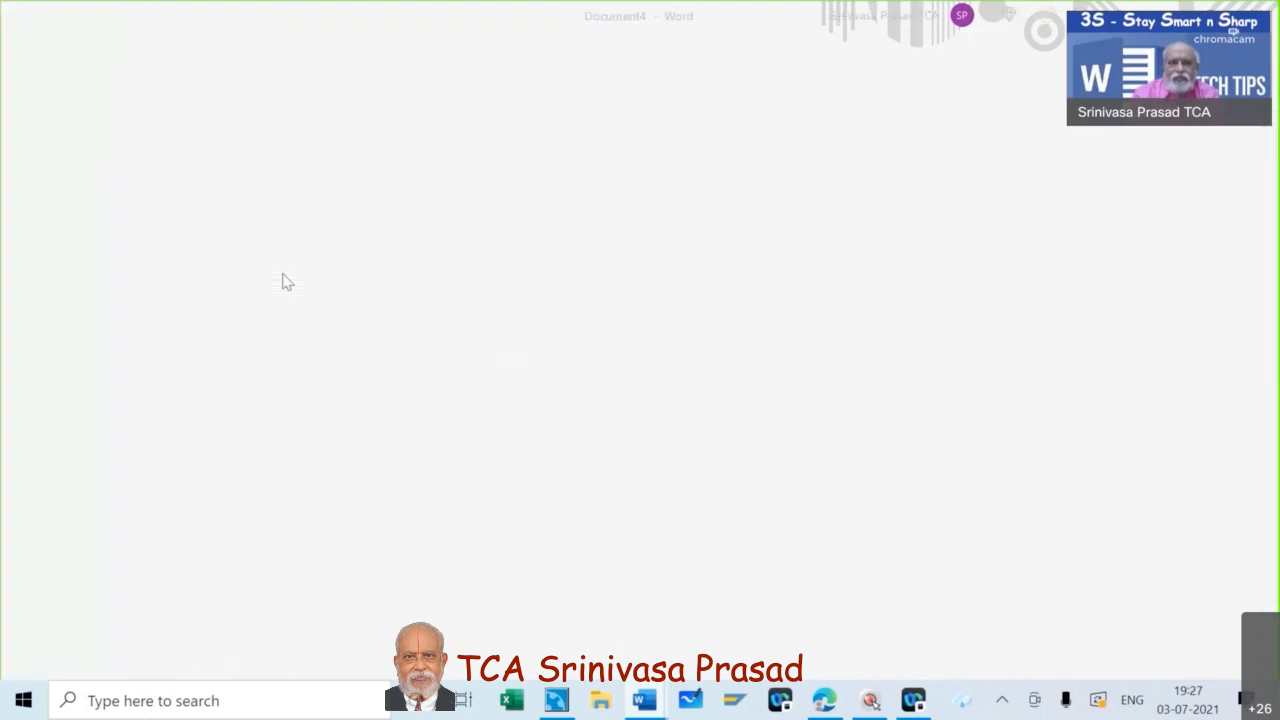
Examine the header and footer of the new document to check what the template carries over
{"action": "scroll", "coordinate": [568, 400], "scroll_direction": "down", "scroll_amount": 5}
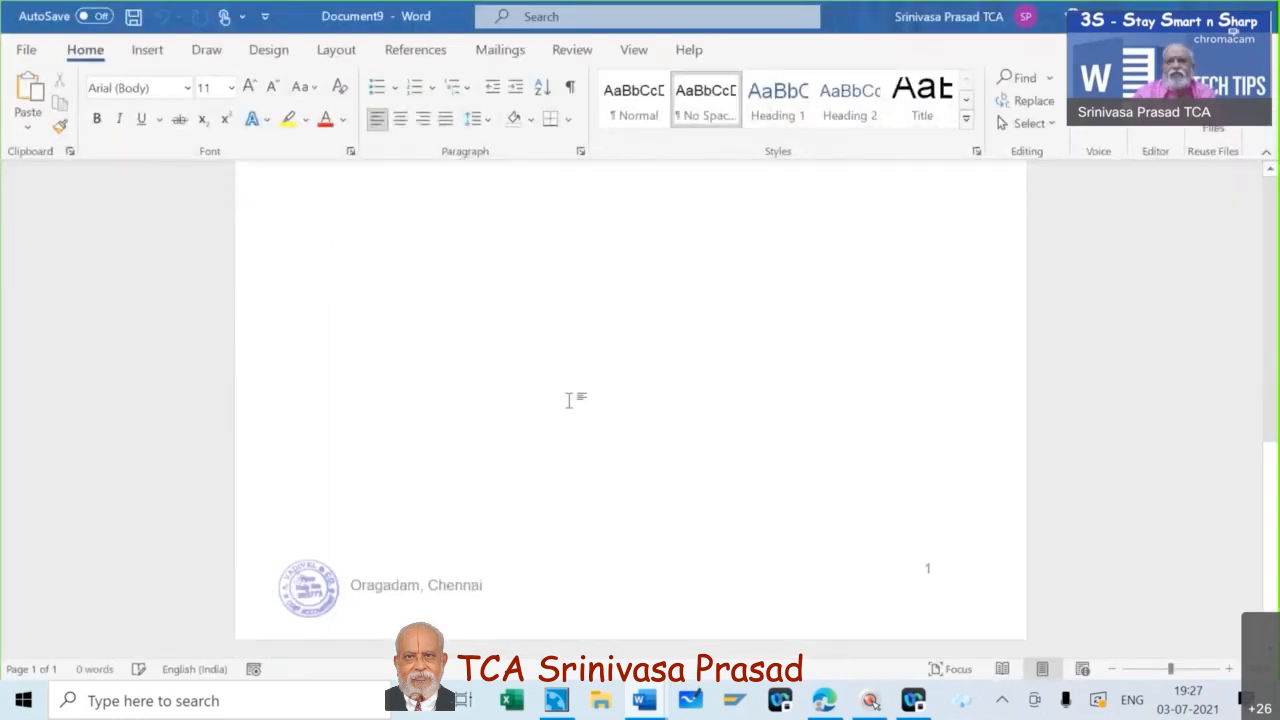
{"action": "scroll", "coordinate": [568, 400], "scroll_direction": "up", "scroll_amount": 5}
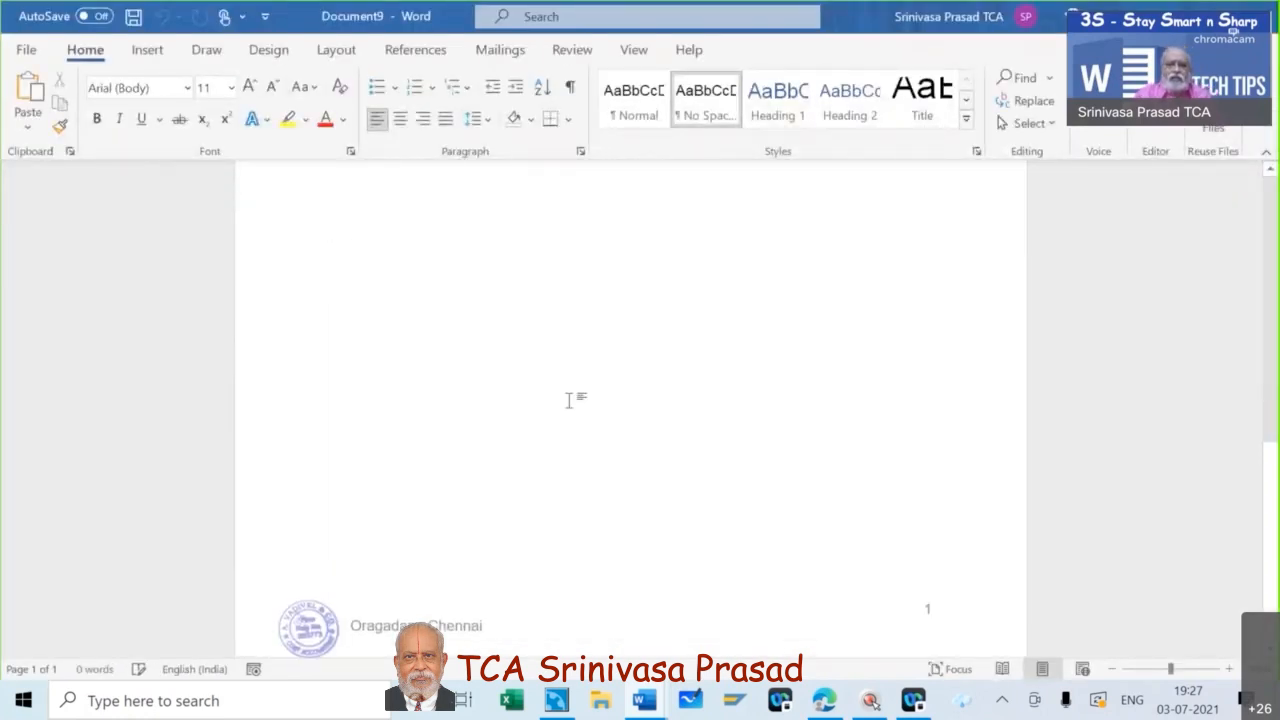
{"action": "scroll", "coordinate": [568, 400], "scroll_direction": "down", "scroll_amount": 5}
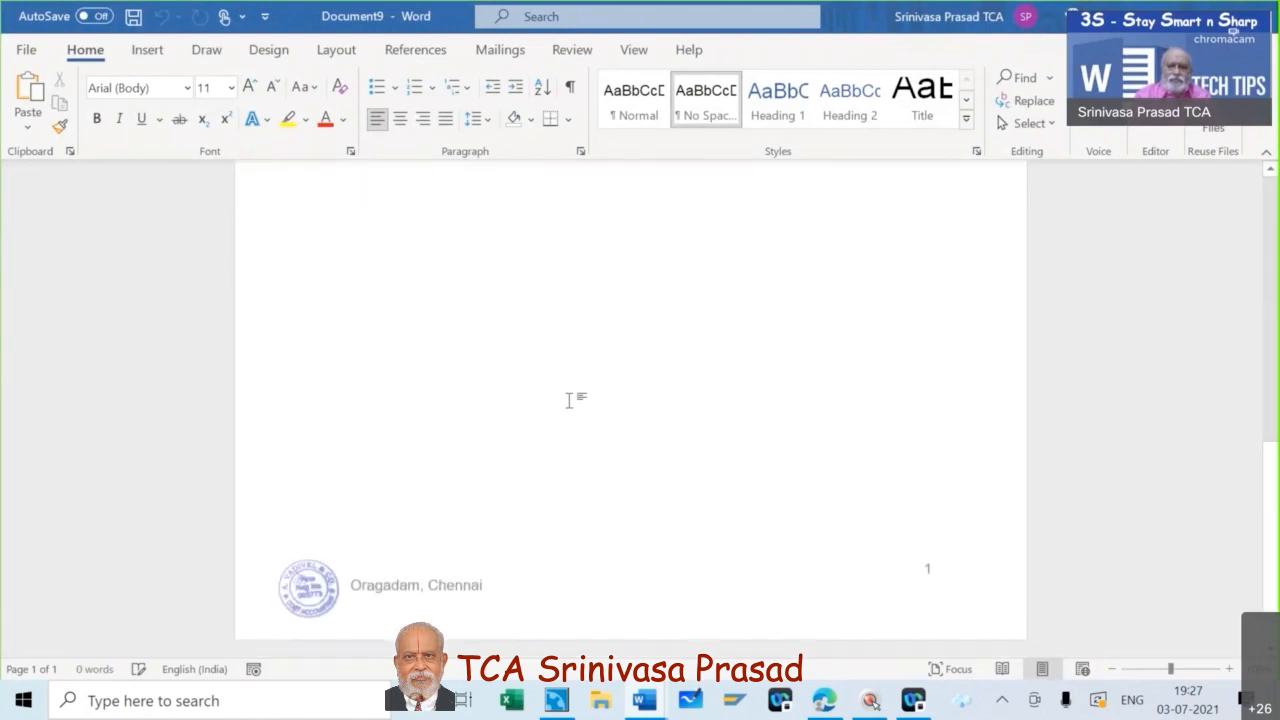
{"action": "scroll", "coordinate": [568, 400], "scroll_direction": "up", "scroll_amount": 5}
{"action": "scroll", "coordinate": [568, 400], "scroll_direction": "down", "scroll_amount": 2}
{"action": "scroll", "coordinate": [568, 400], "scroll_direction": "down", "scroll_amount": 2}
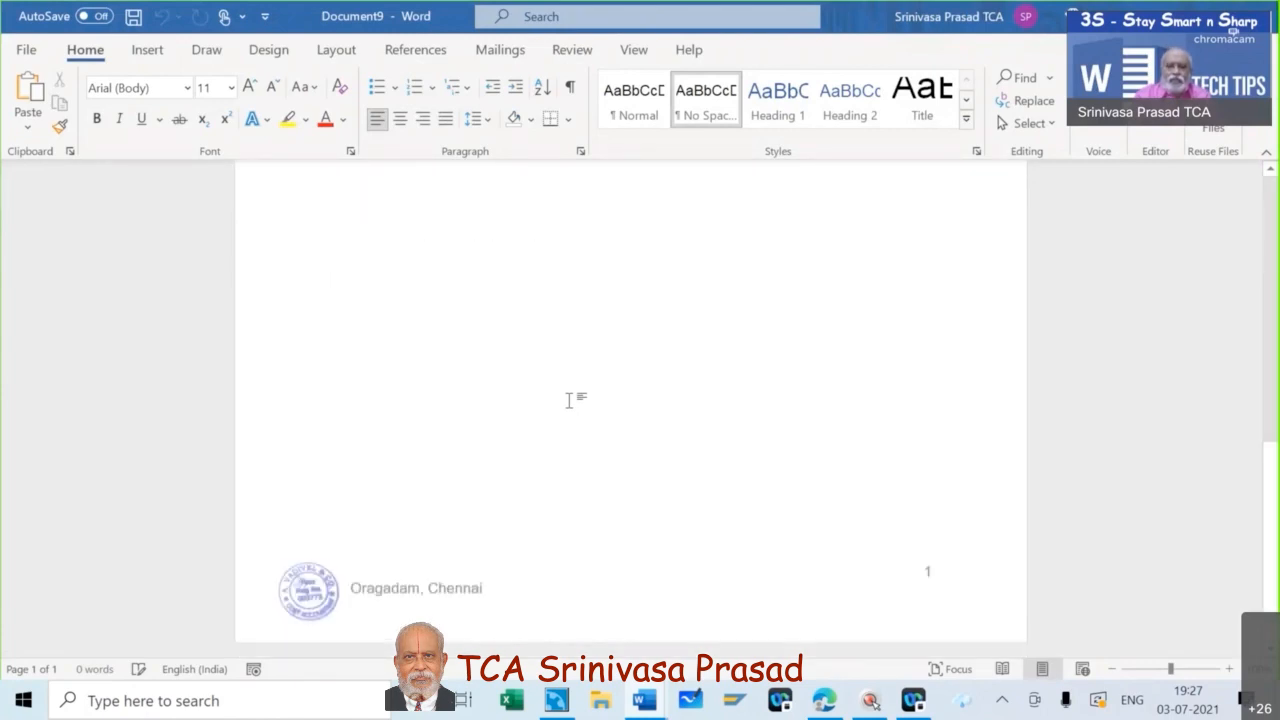
{"action": "scroll", "coordinate": [568, 400], "scroll_direction": "up", "scroll_amount": 5}
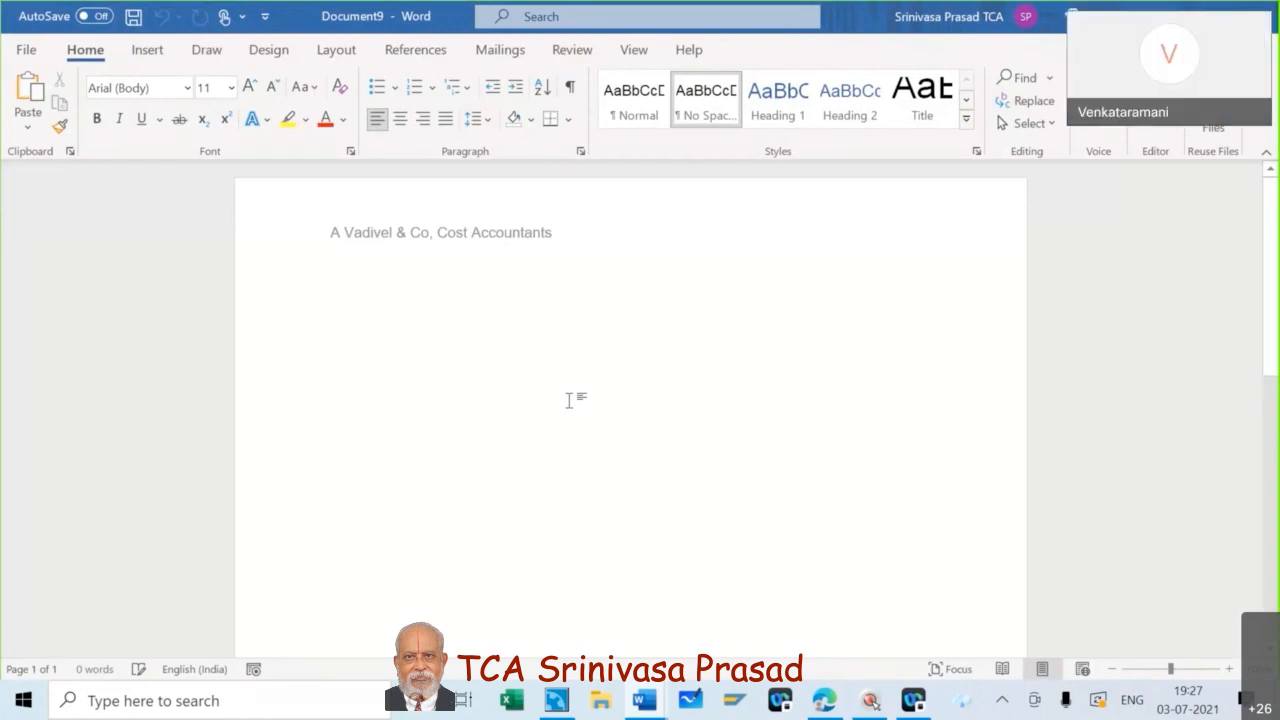
{"action": "scroll", "coordinate": [568, 400], "scroll_direction": "down", "scroll_amount": 3}
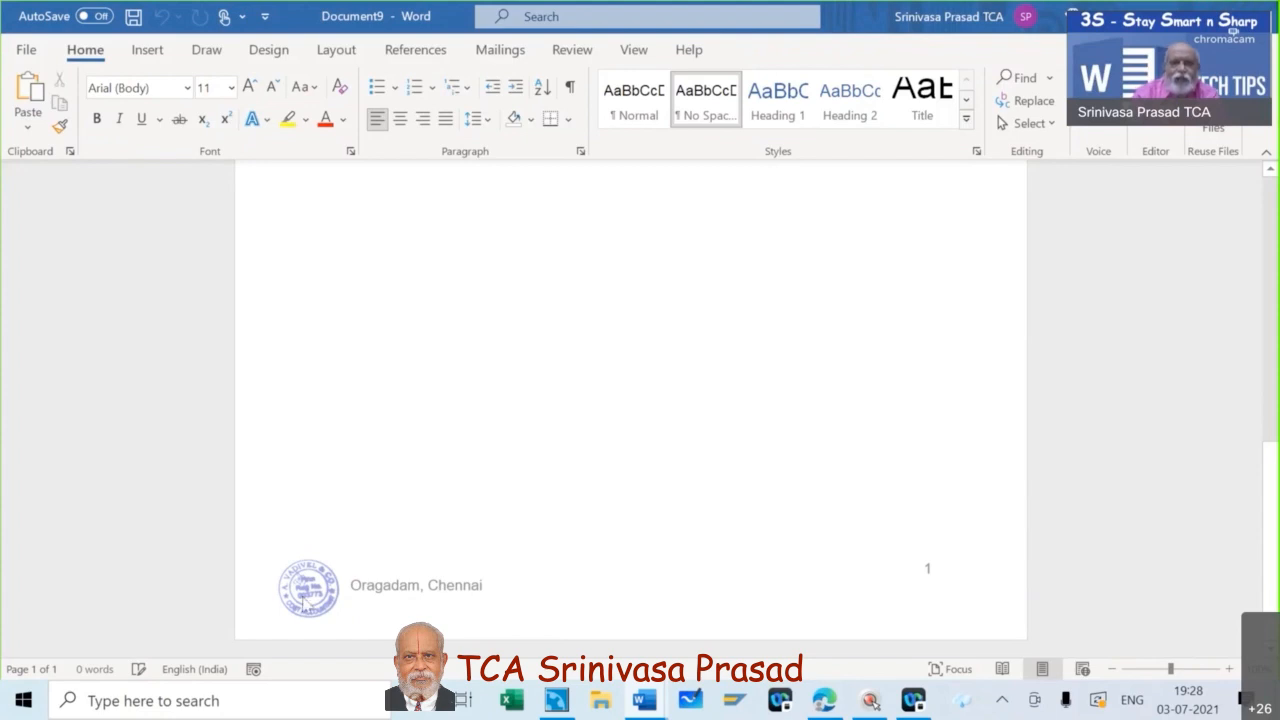
Switch to Turbo Navigator, view the seal picture A Vadivel & Co.png, close it and return to the Document9 footer in Word
{"action": "left_click", "coordinate": [556, 703]}
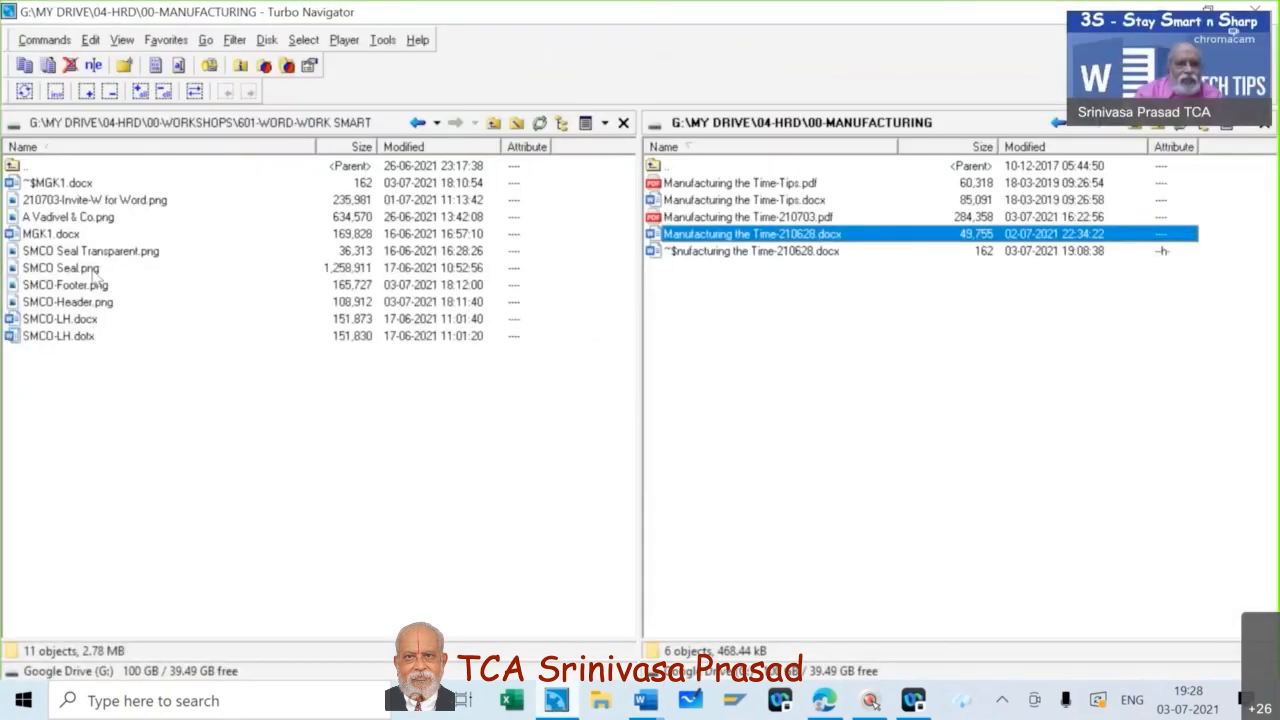
{"action": "double_click", "coordinate": [108, 217]}
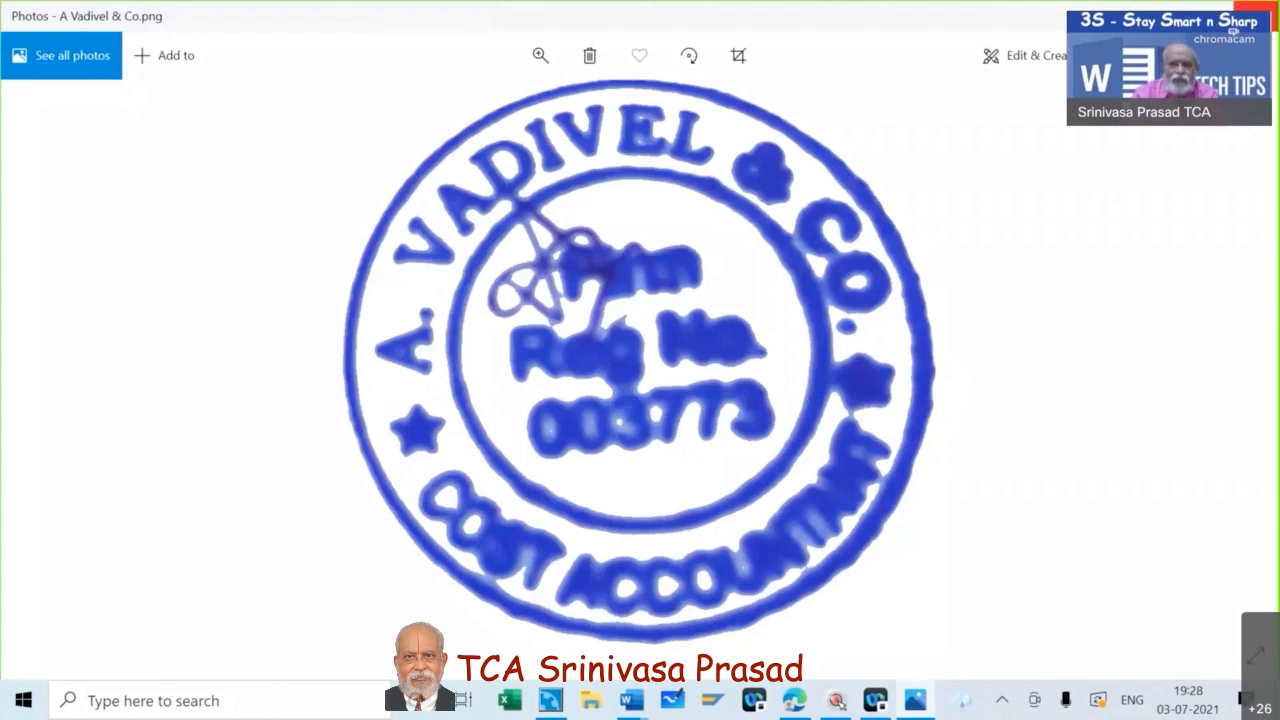
{"action": "left_click", "coordinate": [1257, 12]}
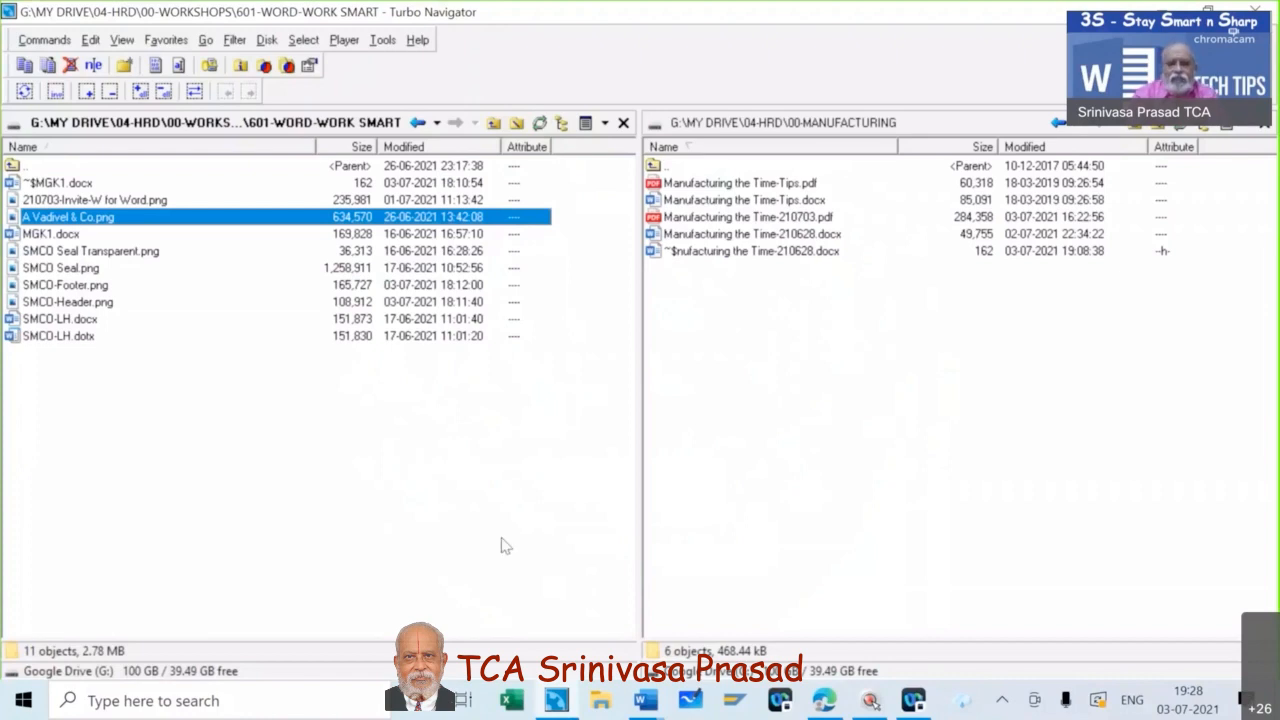
{"action": "left_click", "coordinate": [646, 707]}
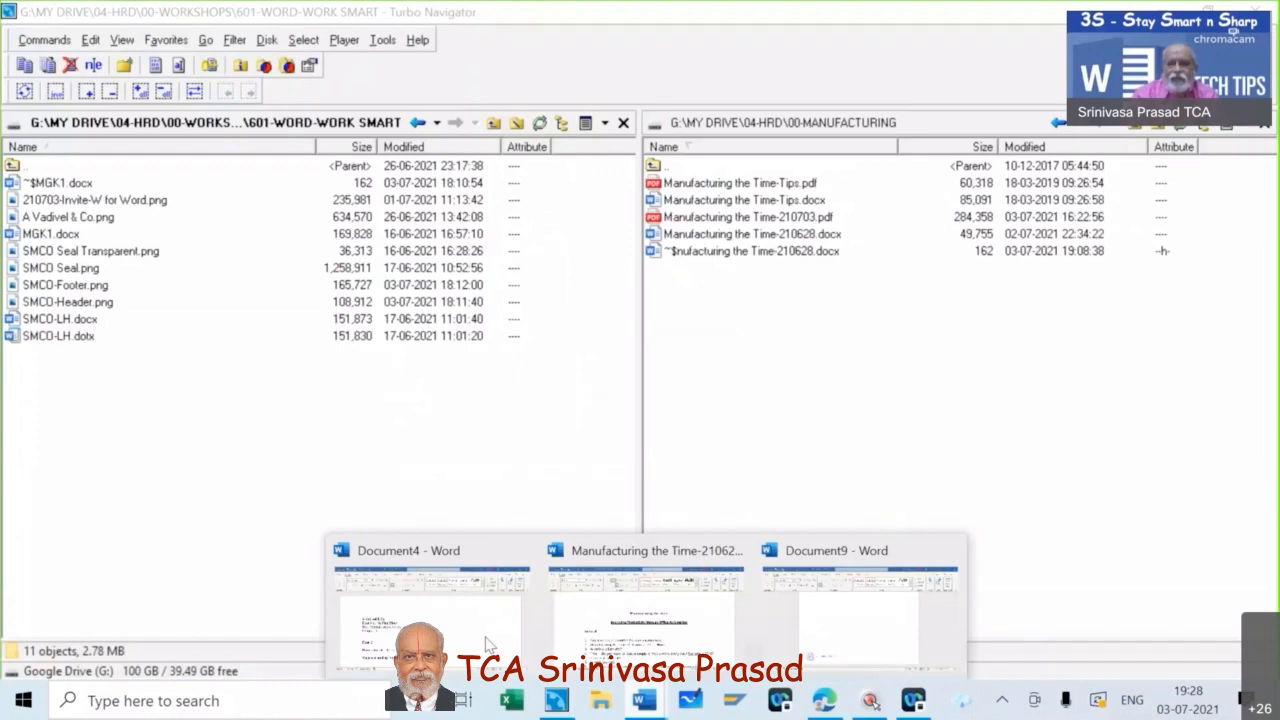
{"action": "left_click", "coordinate": [860, 622]}
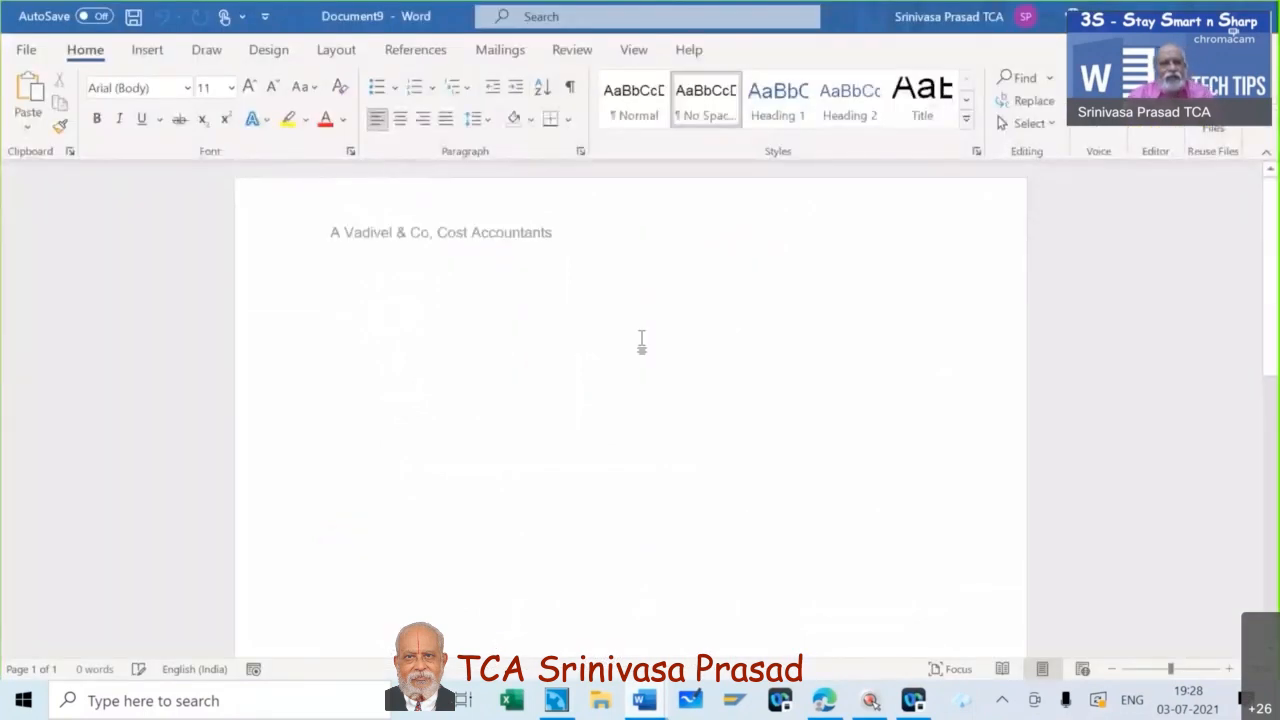
{"action": "scroll", "coordinate": [642, 342], "scroll_direction": "down", "scroll_amount": 8}
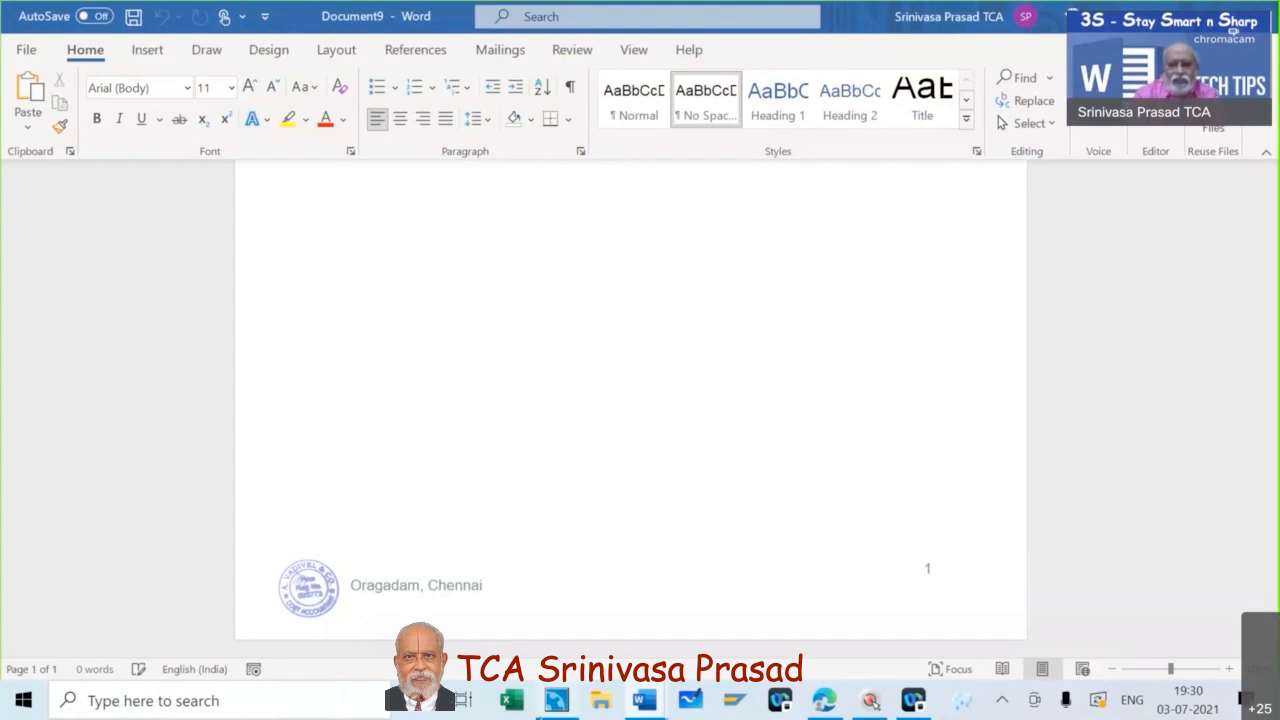
Switch to Excel and create a blank workbook
{"action": "left_click", "coordinate": [515, 702]}
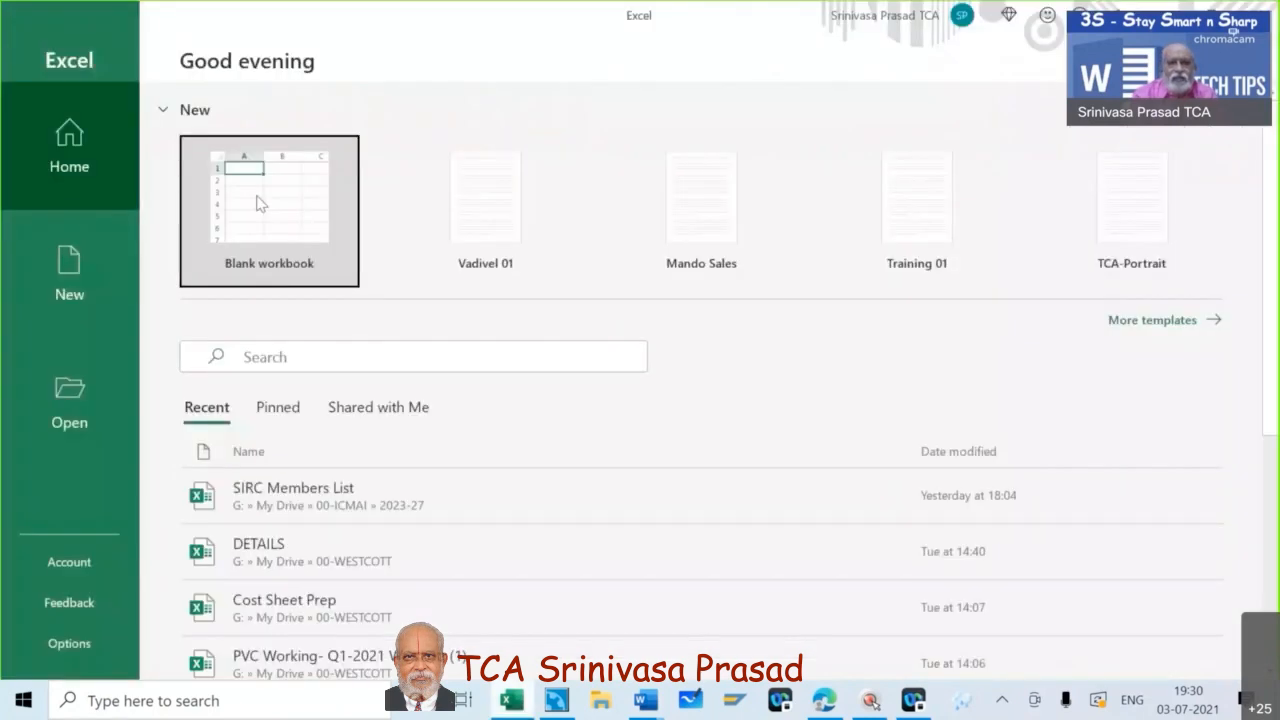
{"action": "left_click", "coordinate": [256, 197]}
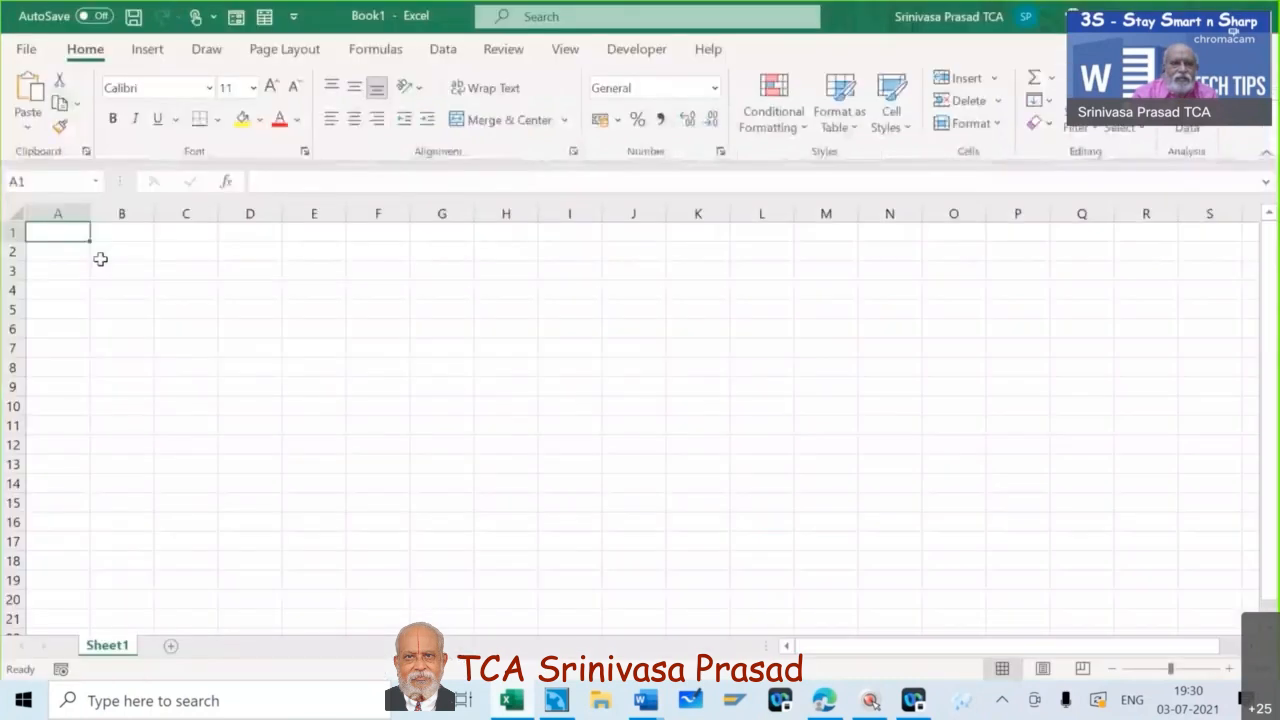
{"action": "left_click", "coordinate": [146, 52]}
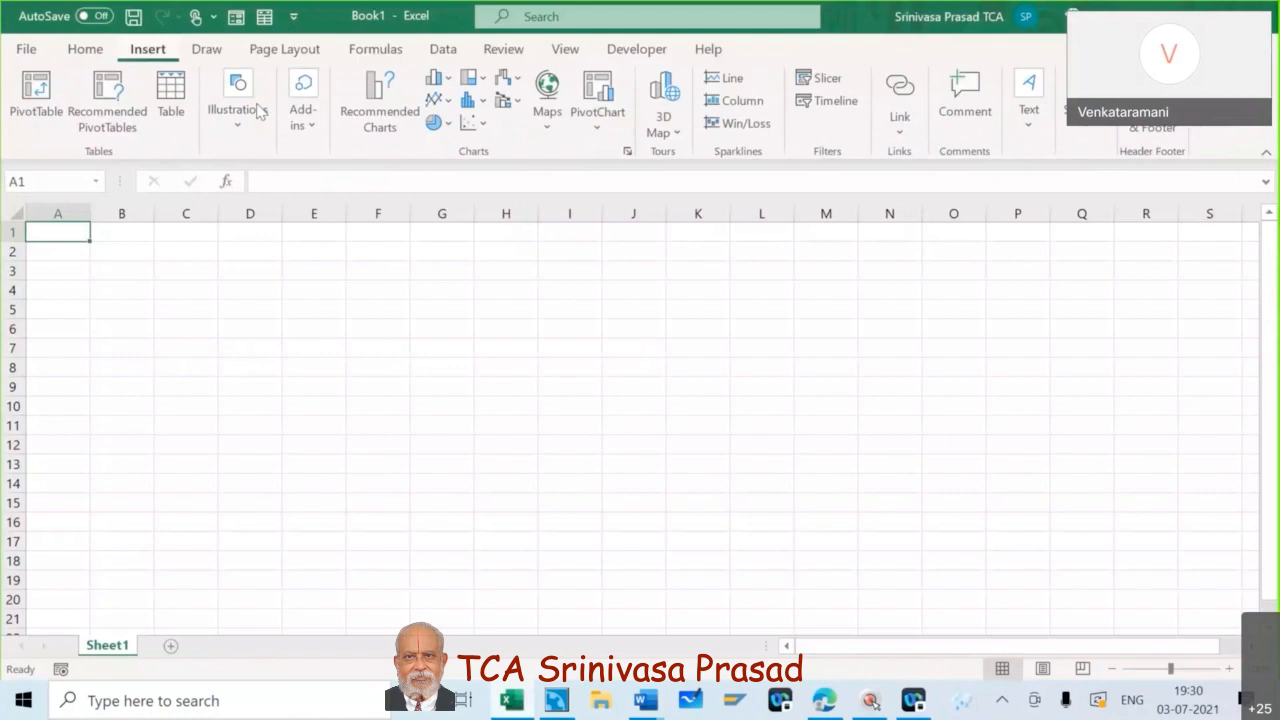
{"action": "left_click", "coordinate": [90, 51]}
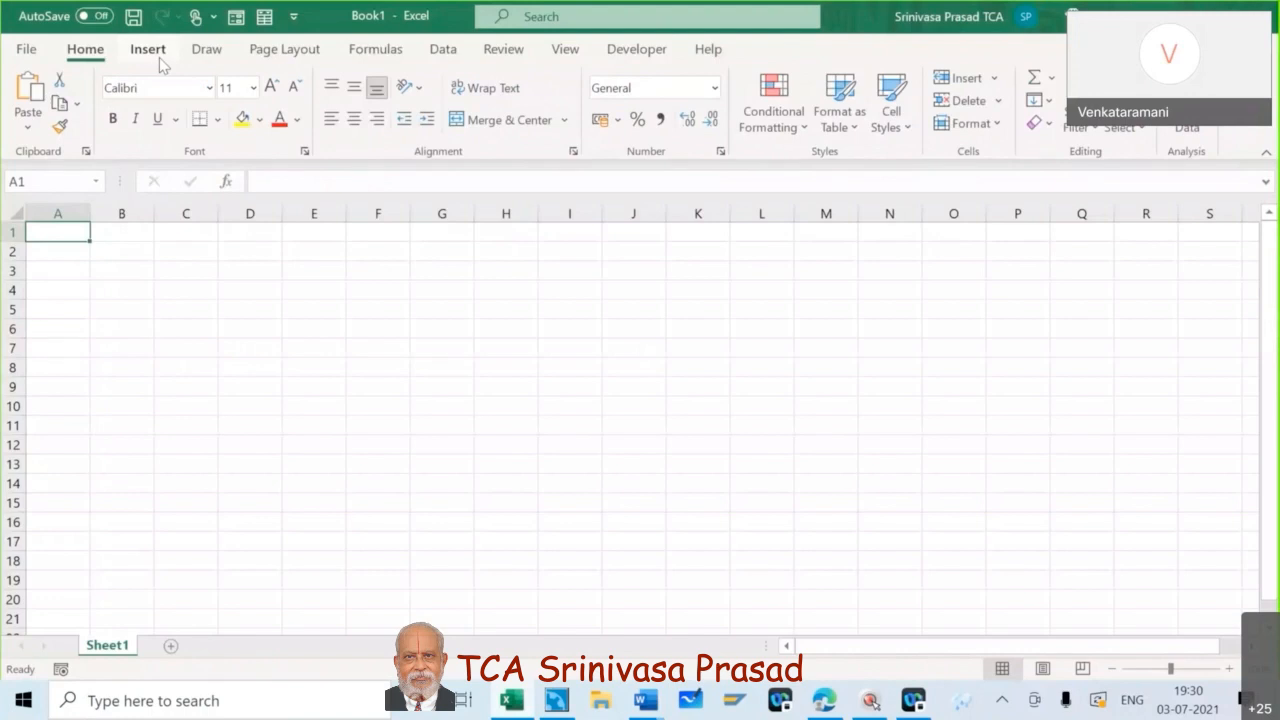
Start inserting a picture from this device and browse to My Drive on Google Drive (G:)
{"action": "left_click", "coordinate": [150, 50]}
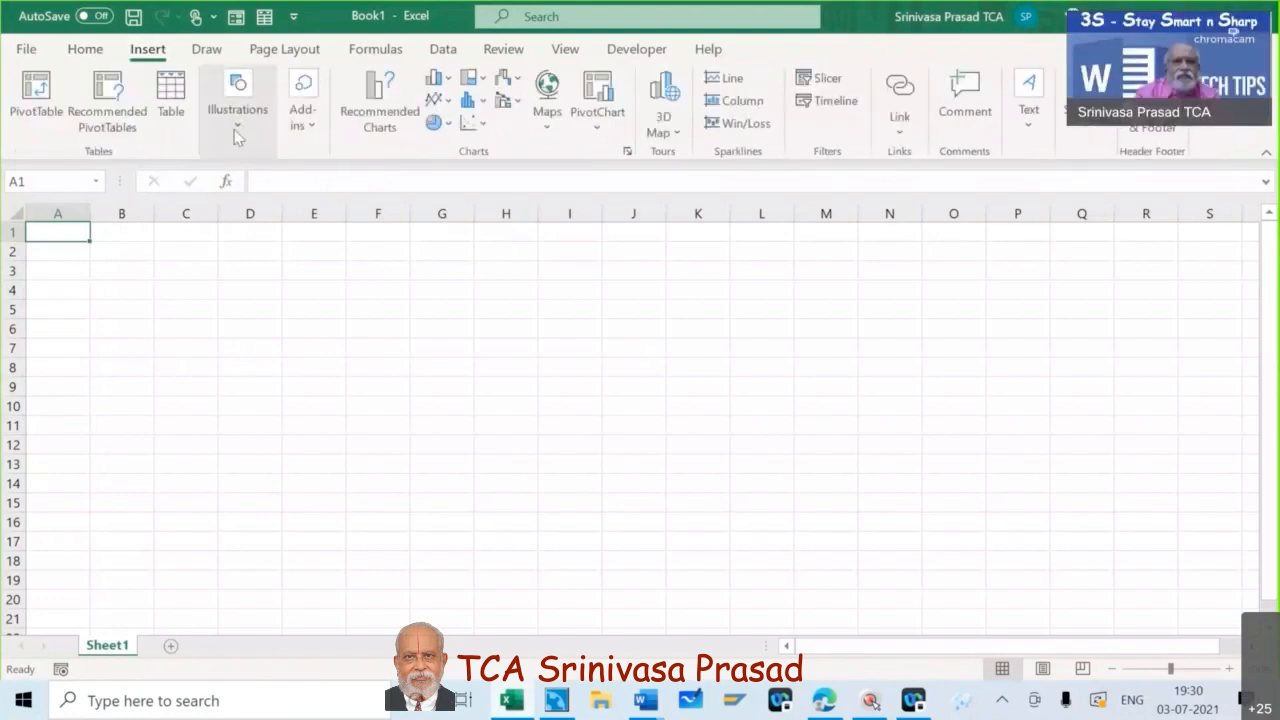
{"action": "left_click", "coordinate": [237, 137]}
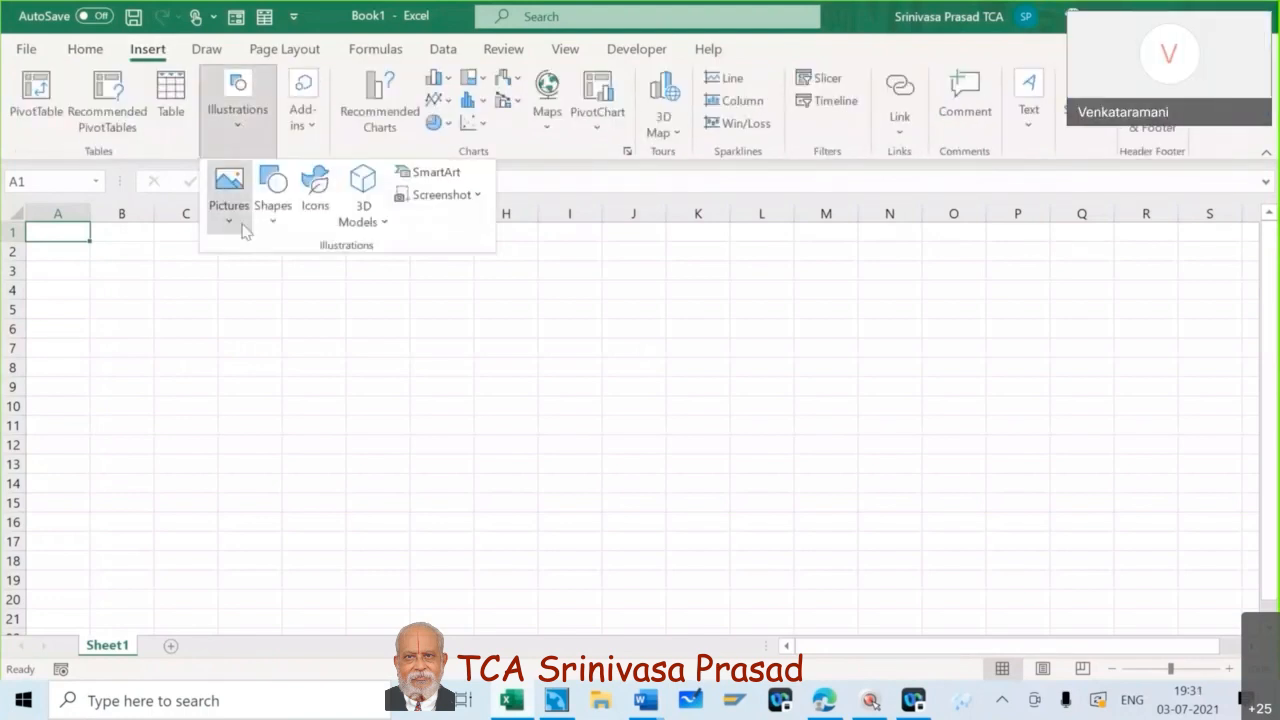
{"action": "left_click", "coordinate": [243, 225]}
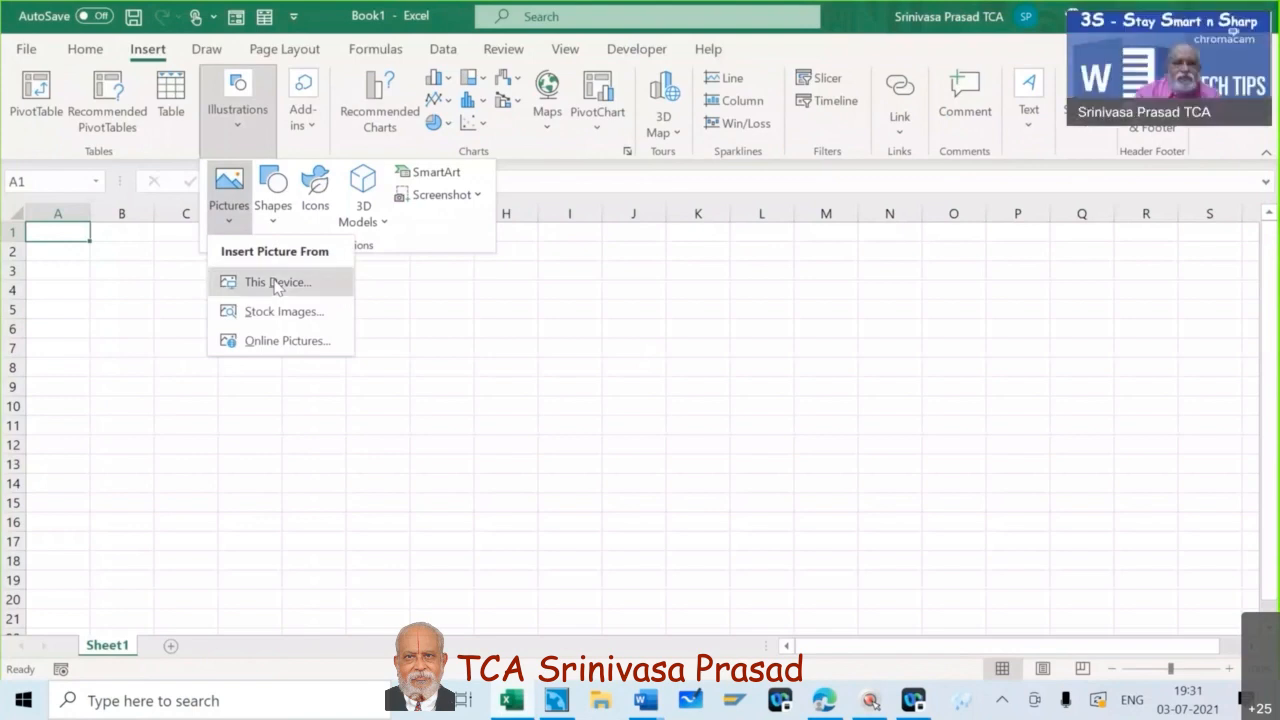
{"action": "left_click", "coordinate": [277, 284]}
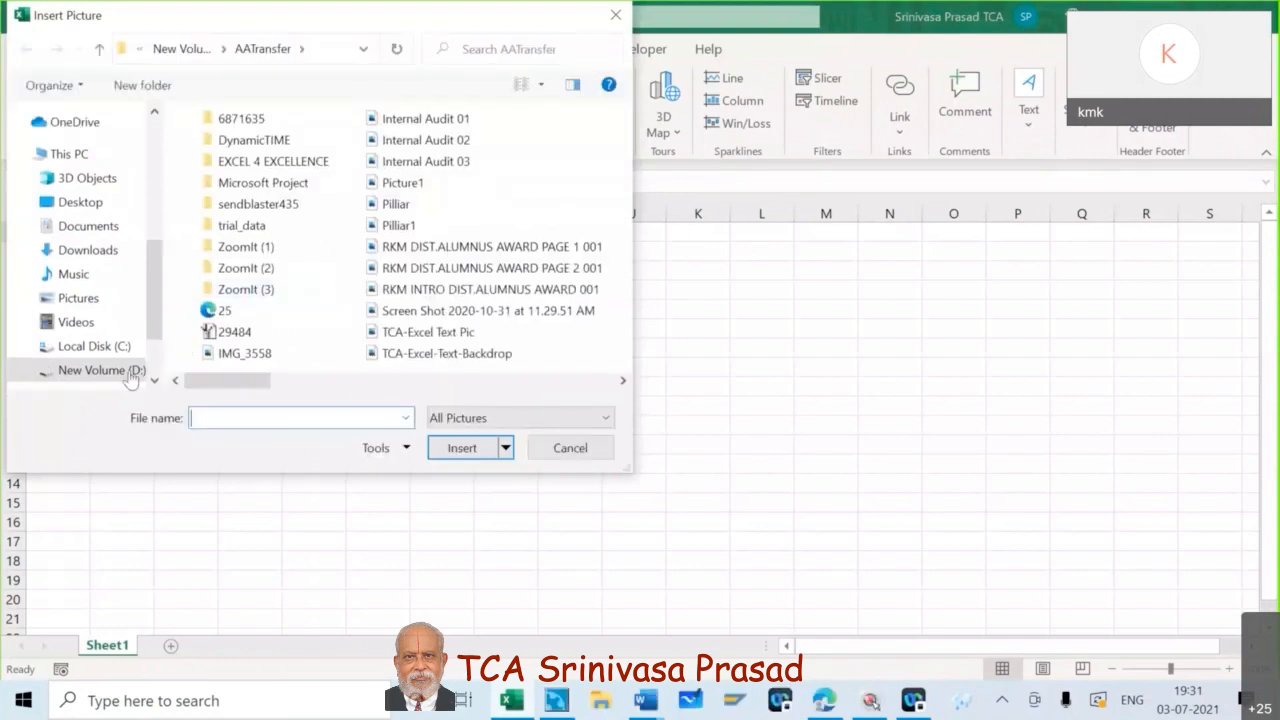
{"action": "scroll", "coordinate": [133, 370], "scroll_direction": "down", "scroll_amount": 1}
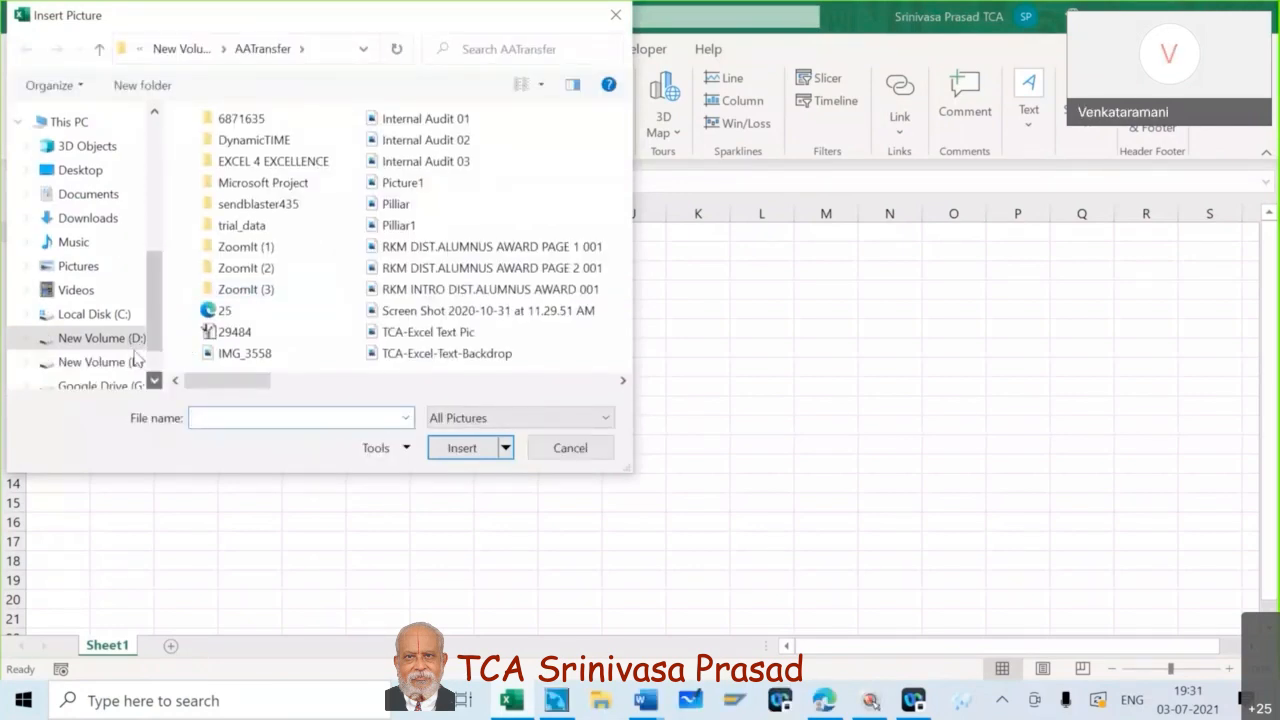
{"action": "scroll", "coordinate": [137, 358], "scroll_direction": "down", "scroll_amount": 2}
{"action": "left_click", "coordinate": [92, 330]}
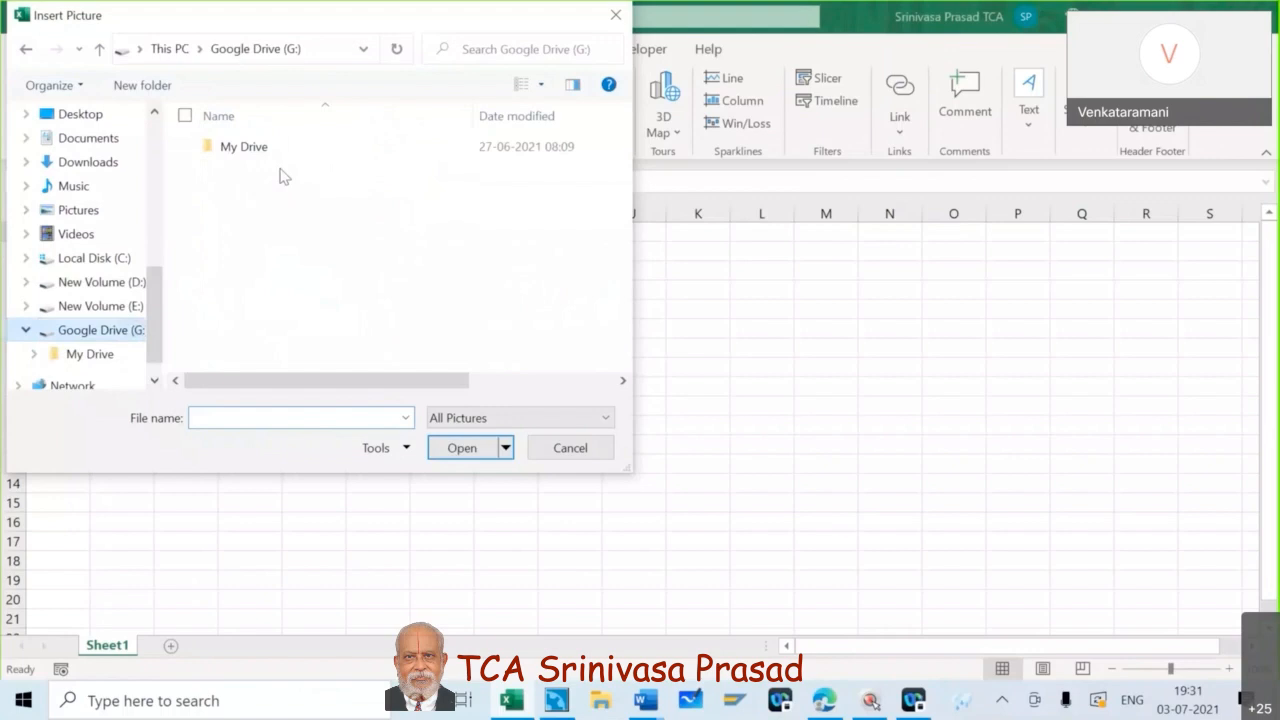
{"action": "double_click", "coordinate": [259, 146]}
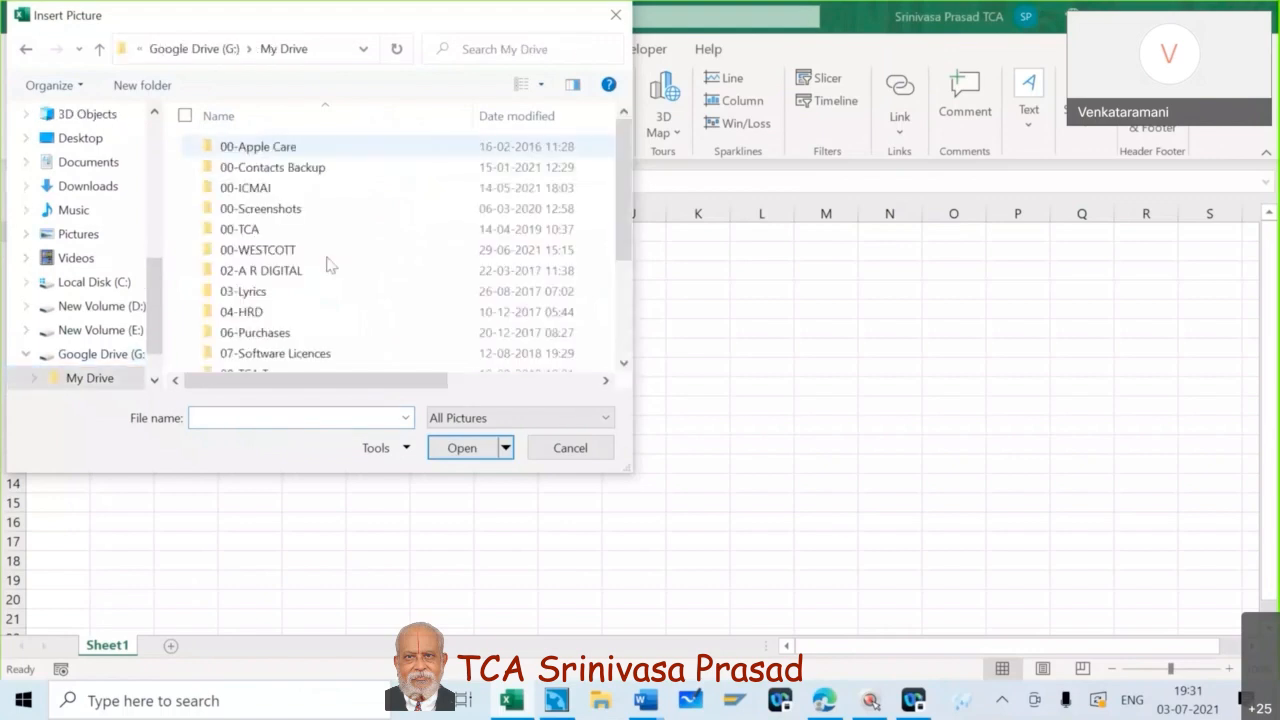
Insert the A Vadivel & Co picture from the 601-Word-Work folder under 04-HRD, 00-Workshops
{"action": "scroll", "coordinate": [330, 264], "scroll_direction": "down", "scroll_amount": 3}
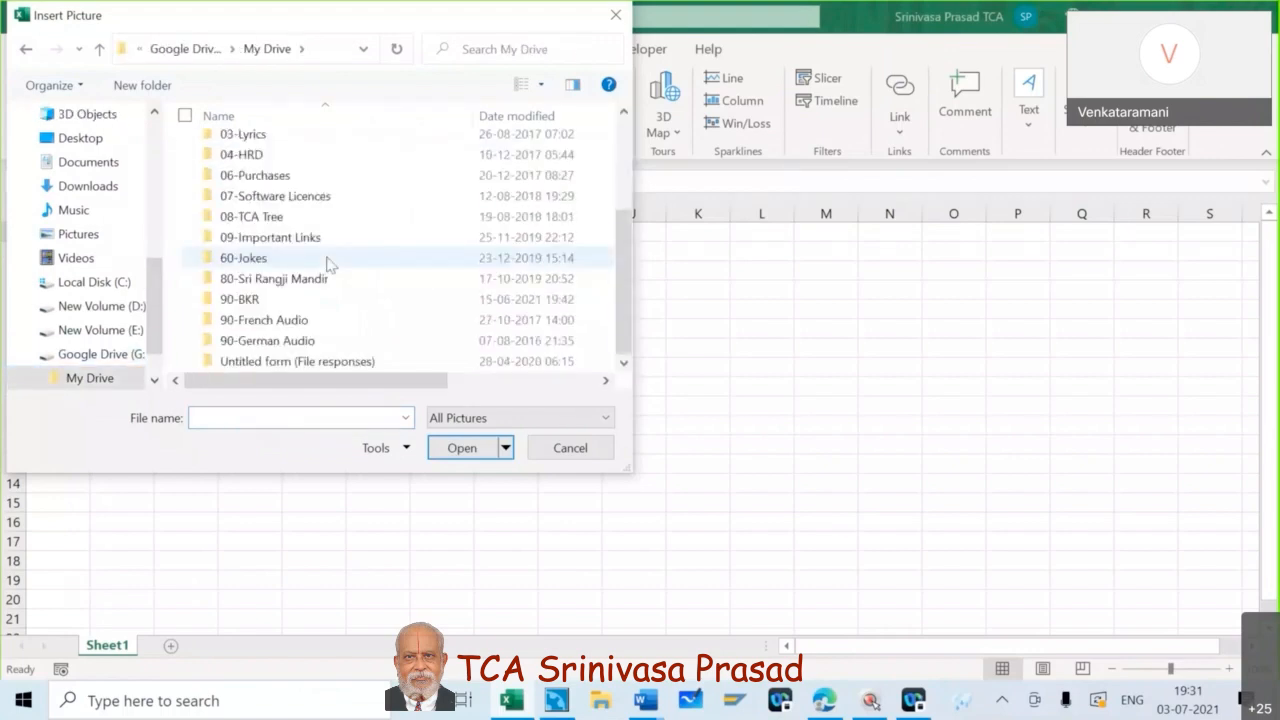
{"action": "double_click", "coordinate": [266, 157]}
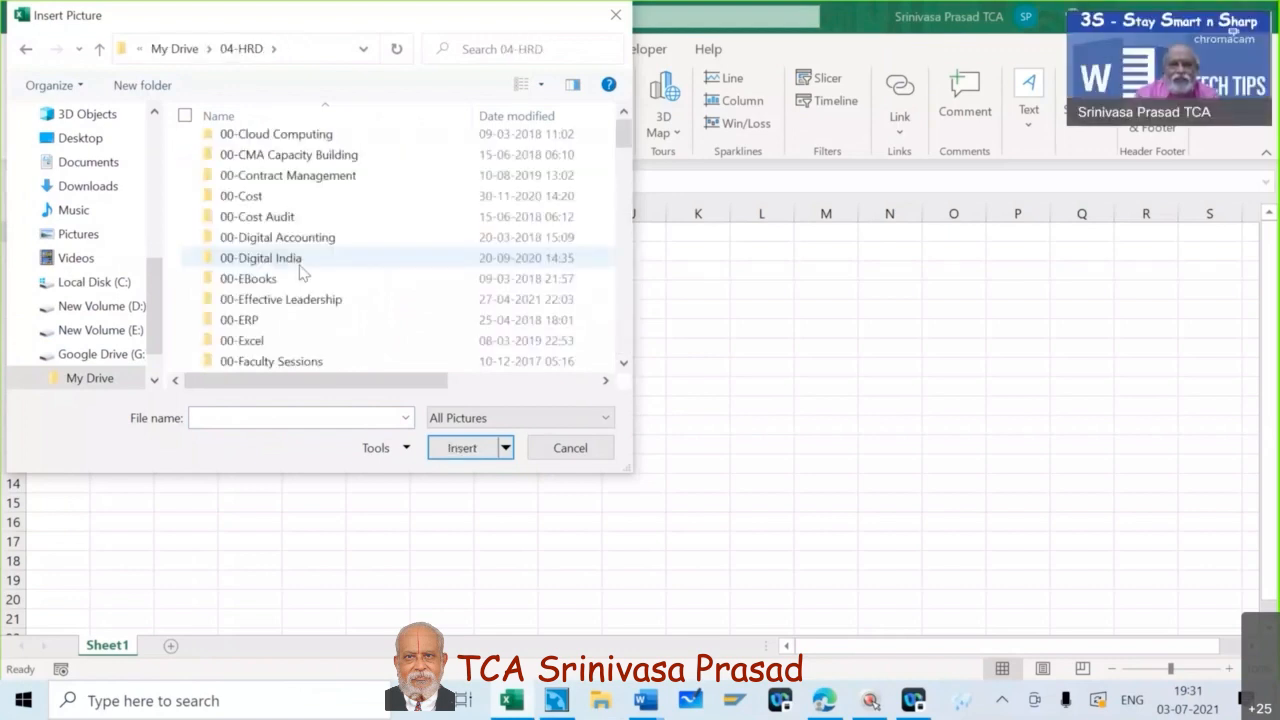
{"action": "scroll", "coordinate": [300, 268], "scroll_direction": "down", "scroll_amount": 5}
{"action": "scroll", "coordinate": [300, 268], "scroll_direction": "down", "scroll_amount": 5}
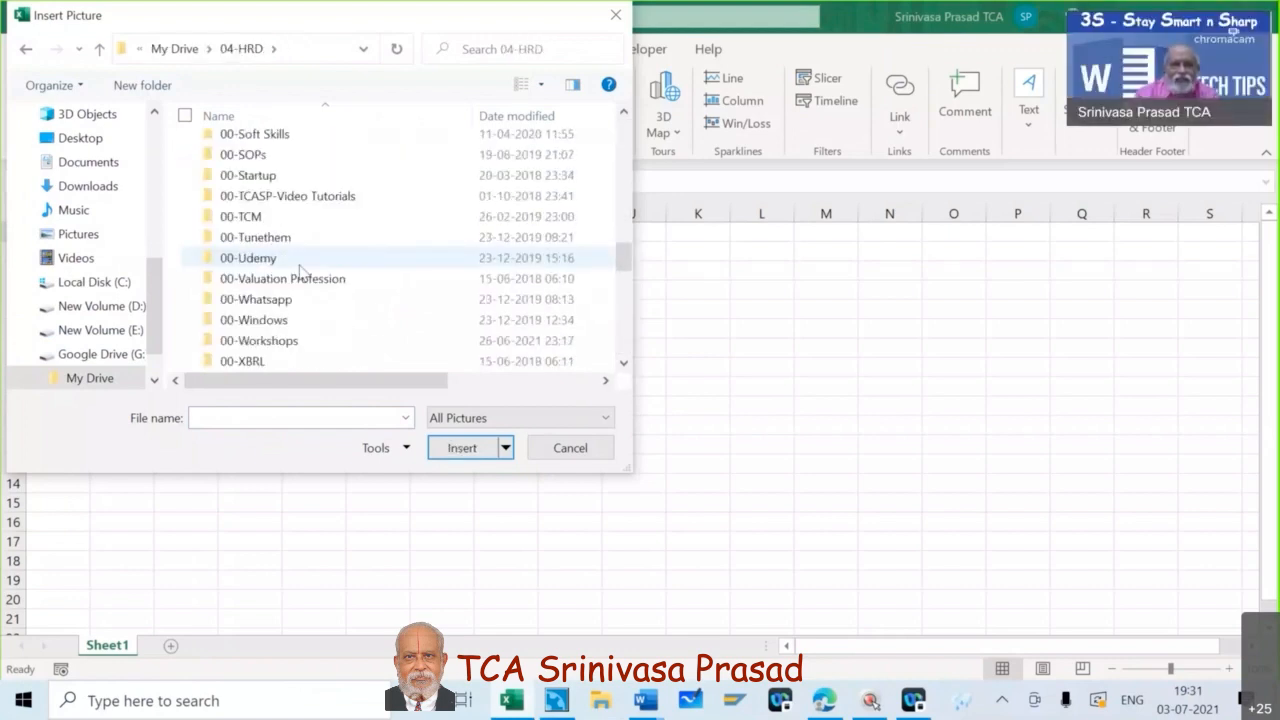
{"action": "left_click", "coordinate": [337, 340]}
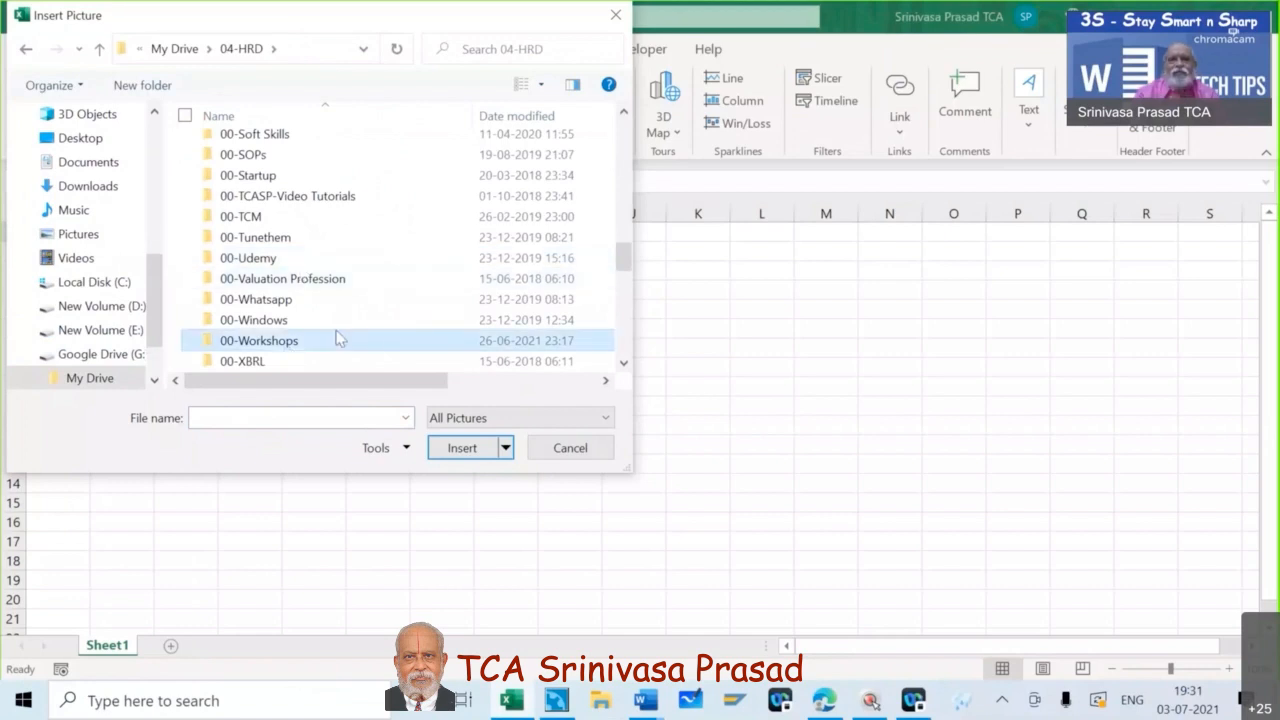
{"action": "double_click", "coordinate": [337, 340]}
{"action": "double_click", "coordinate": [307, 341]}
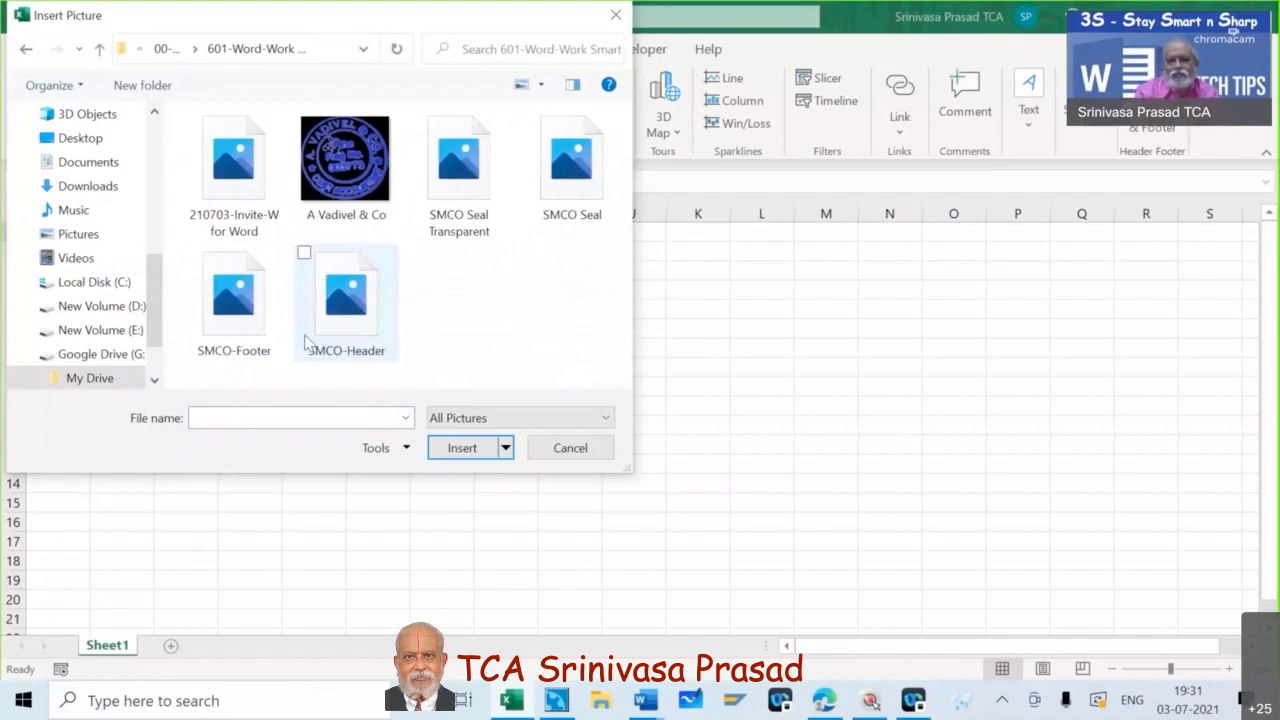
{"action": "double_click", "coordinate": [342, 169]}
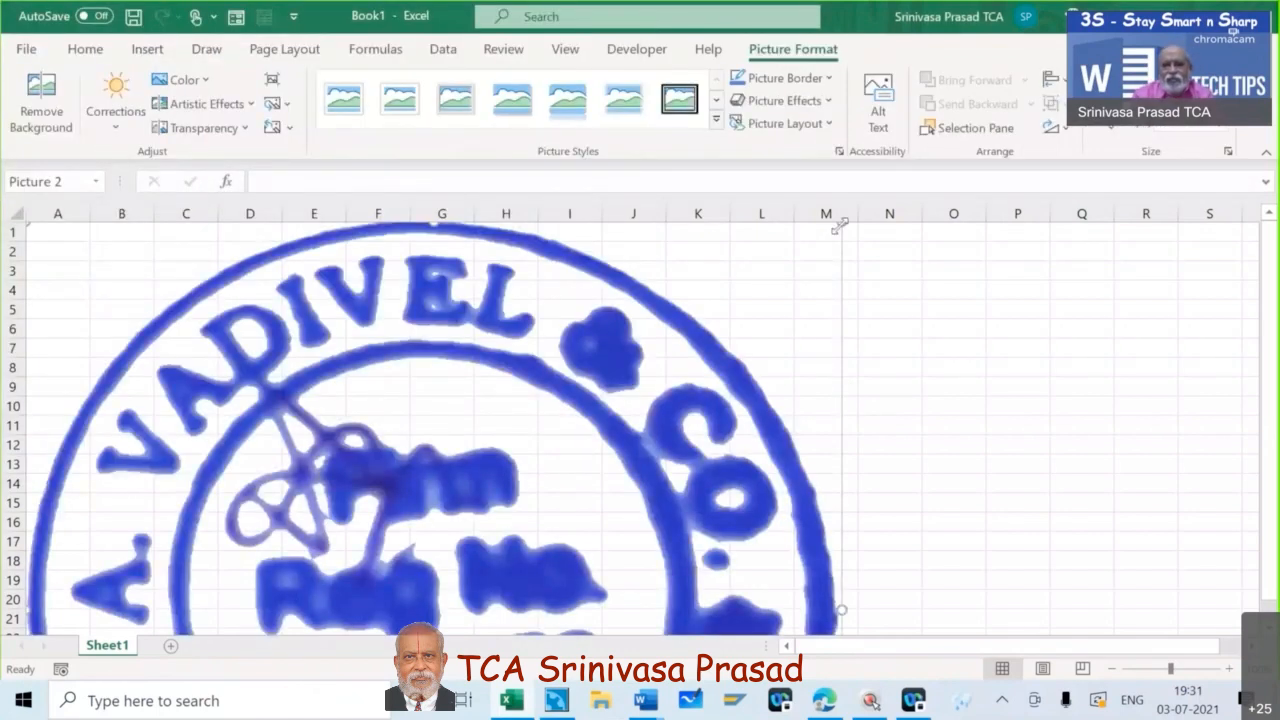
Shrink the seal picture to about one column wide and place it over cells B2 to B5
{"action": "left_click_drag", "start_coordinate": [740, 333], "coordinate": [609, 300]}
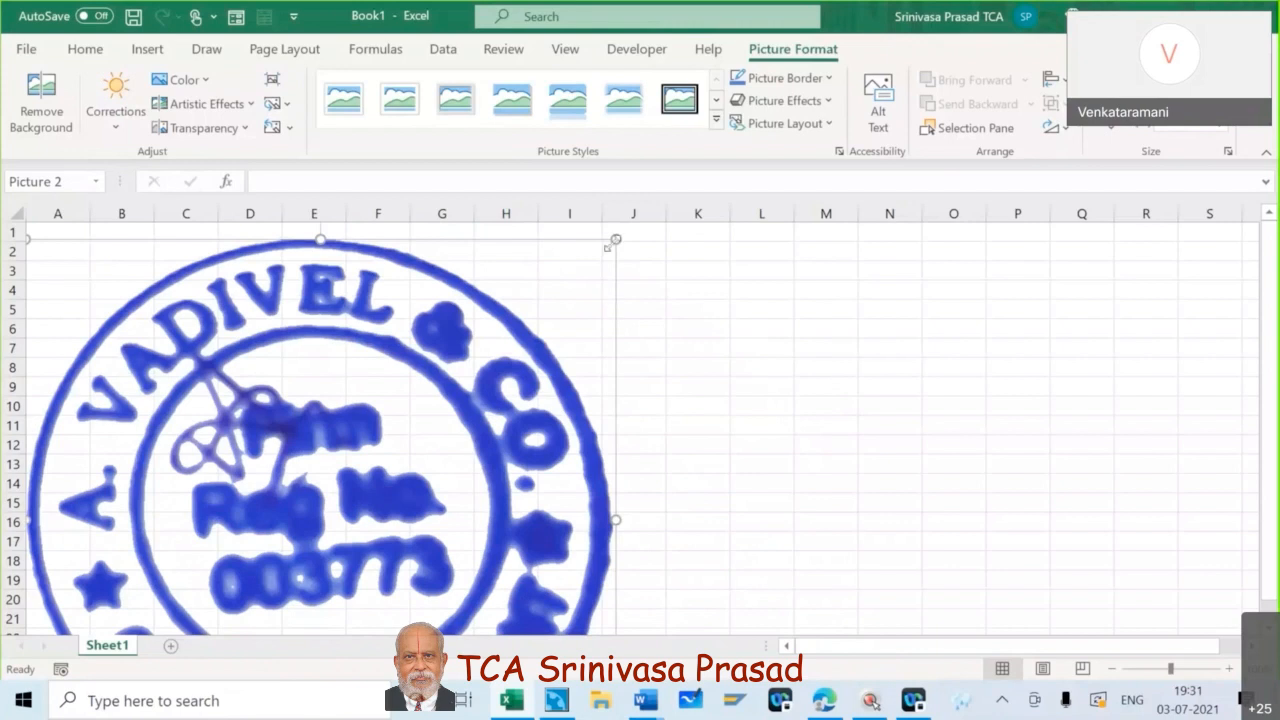
{"action": "left_click_drag", "start_coordinate": [549, 310], "coordinate": [486, 361]}
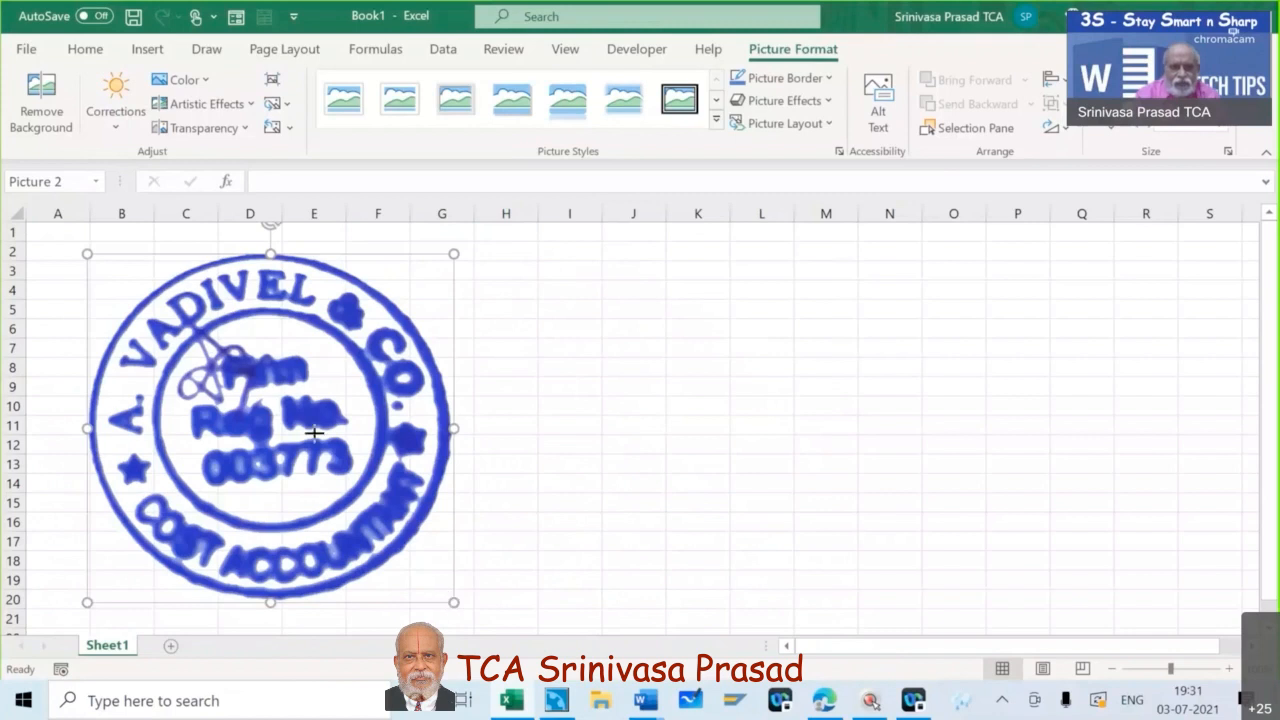
{"action": "left_click_drag", "start_coordinate": [314, 433], "coordinate": [247, 406]}
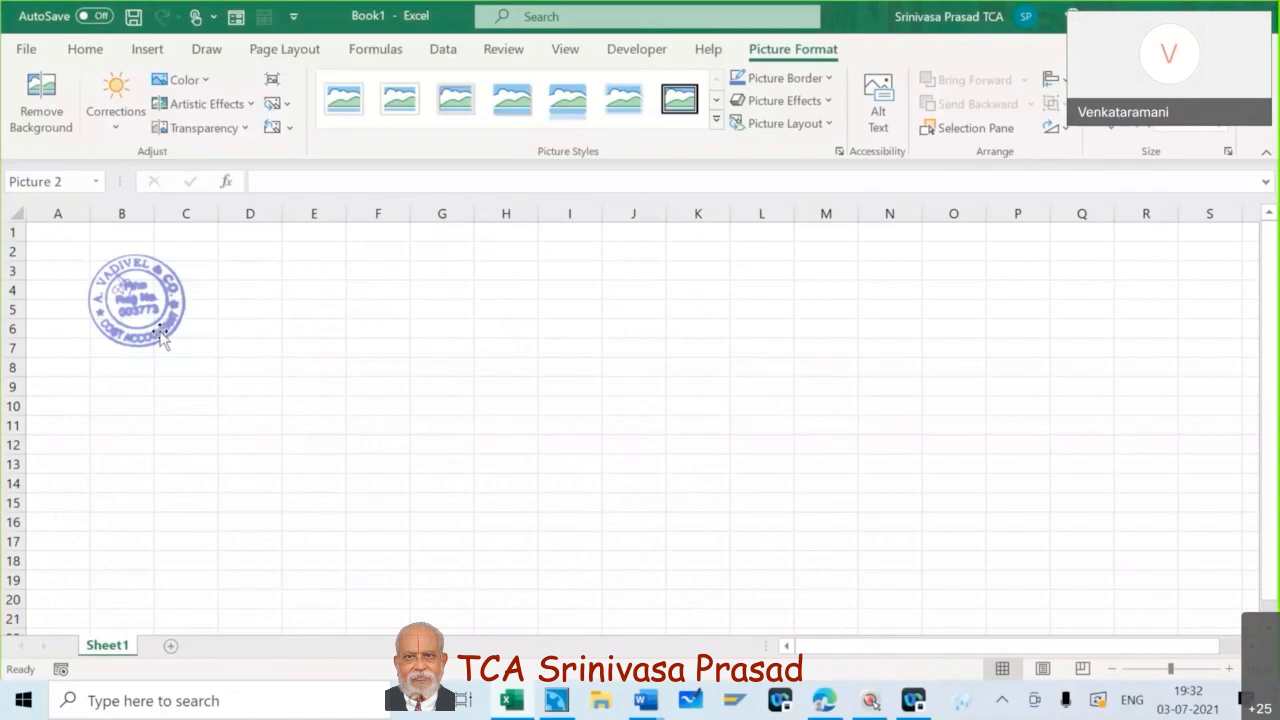
{"action": "mouse_move", "coordinate": [162, 338]}
{"action": "left_mouse_down"}
{"action": "mouse_move", "coordinate": [174, 337]}
{"action": "mouse_move", "coordinate": [154, 317]}
{"action": "left_mouse_up"}
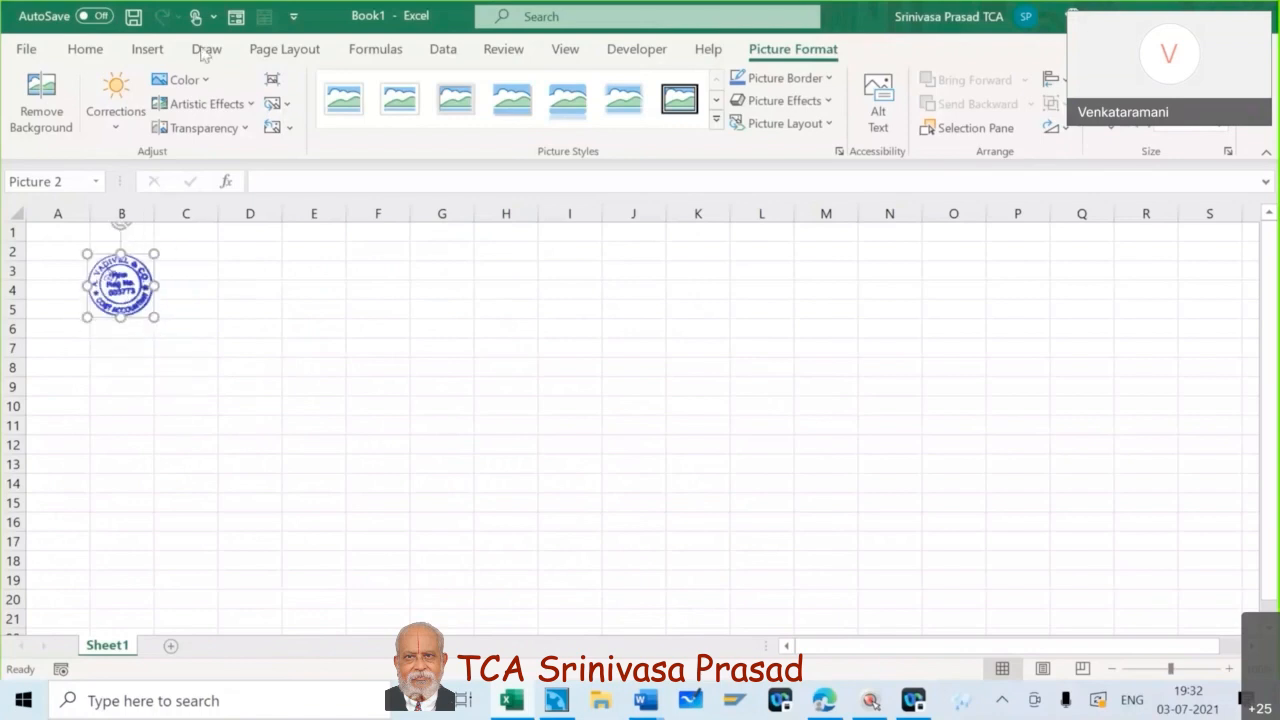
Hide the sheet's gridlines to view the seal on a plain background, and show them again
{"action": "left_click", "coordinate": [565, 50]}
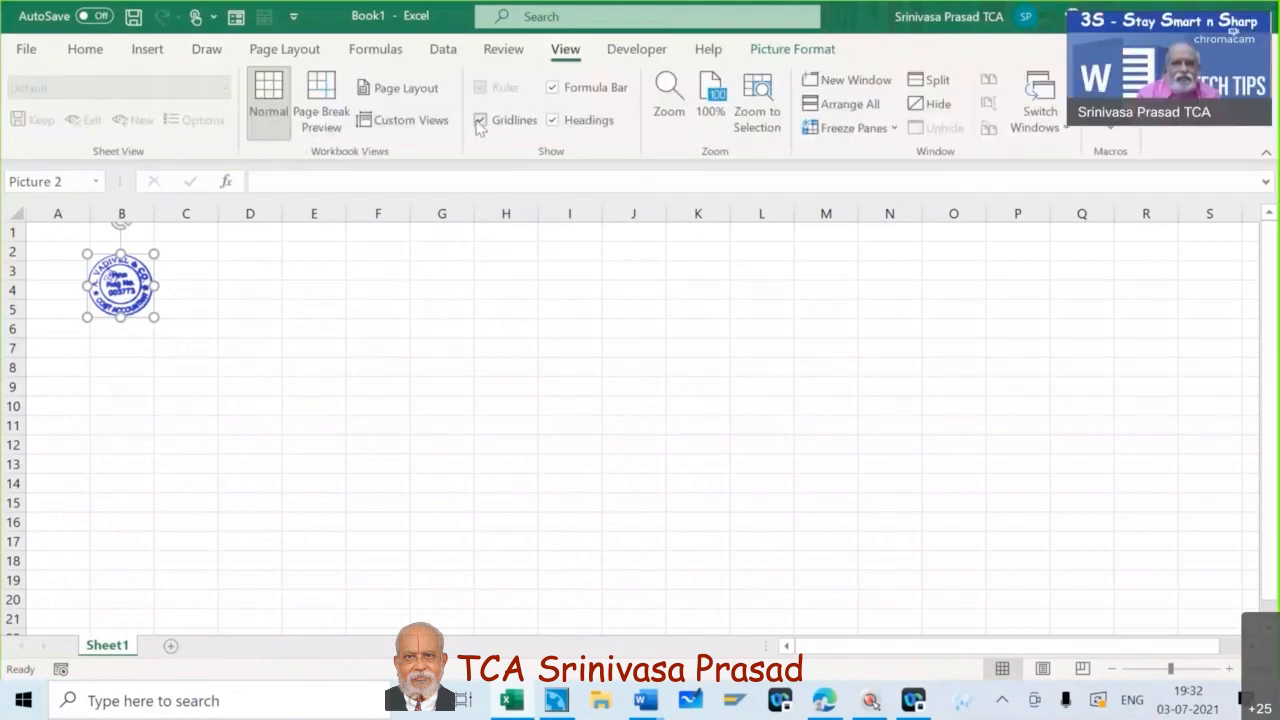
{"action": "left_click", "coordinate": [480, 121]}
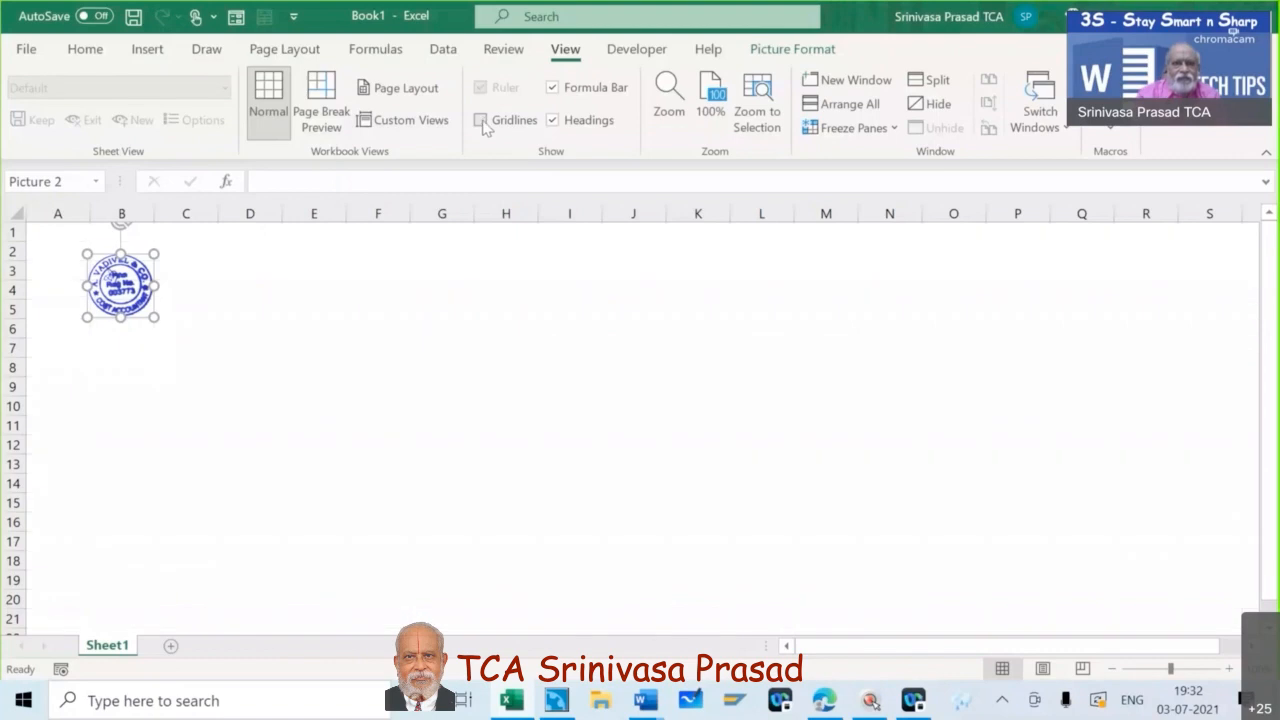
{"action": "left_click", "coordinate": [505, 316]}
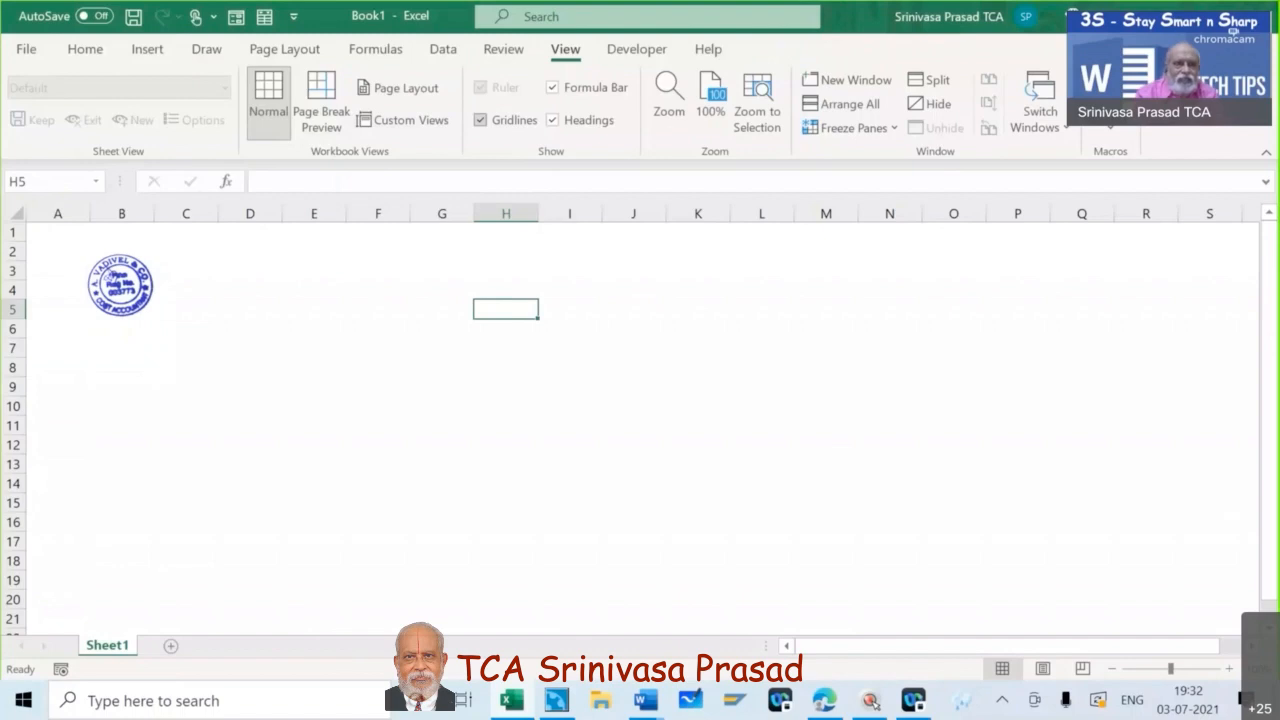
{"action": "left_click", "coordinate": [480, 120]}
Fill cells A1:C6 behind the seal with yellow
{"action": "left_click", "coordinate": [51, 234]}
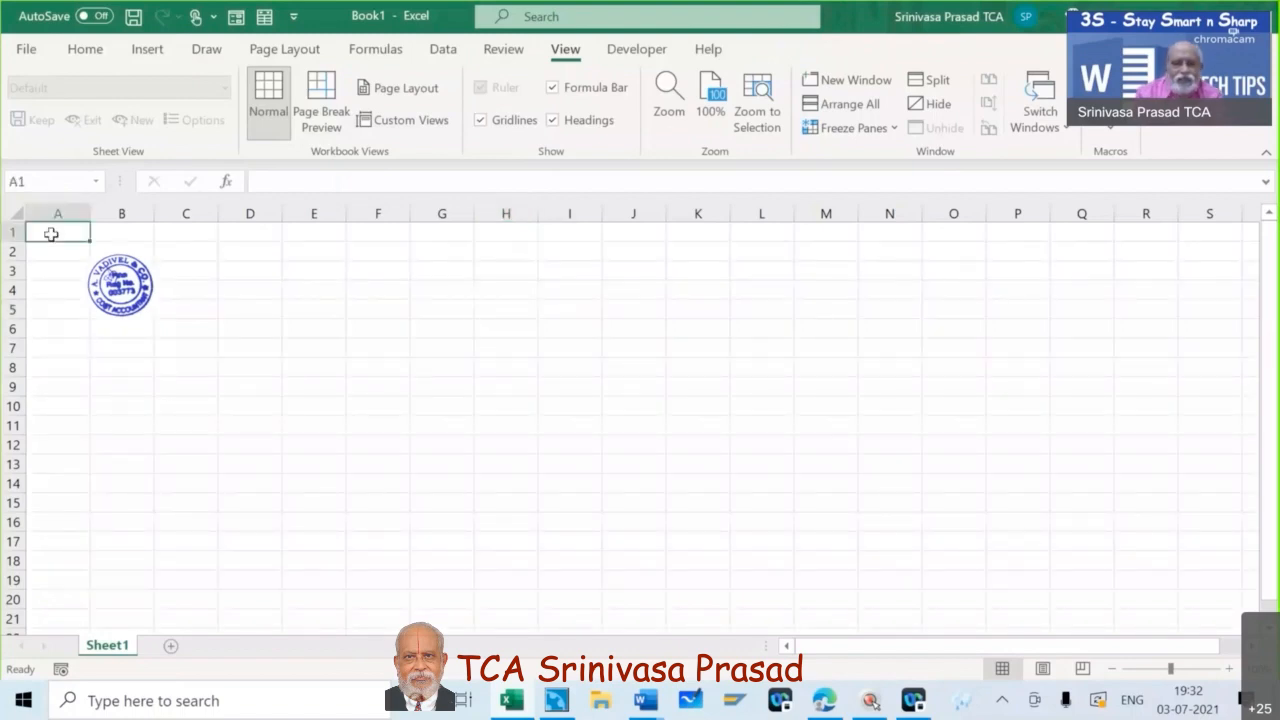
{"action": "key", "text": "shift+Right"}
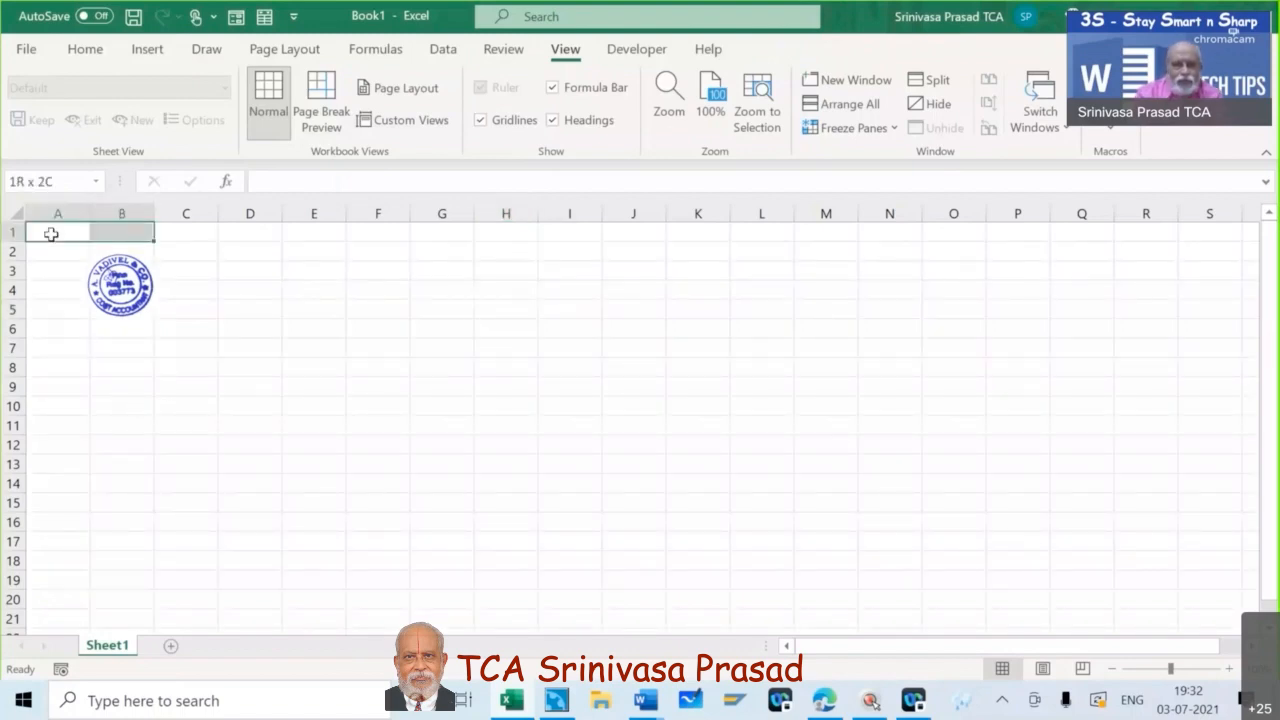
{"action": "key", "text": "shift+Right"}
{"action": "key", "text": "shift+Down"}
{"action": "key", "text": "shift+Down"}
{"action": "key", "text": "shift+Down"}
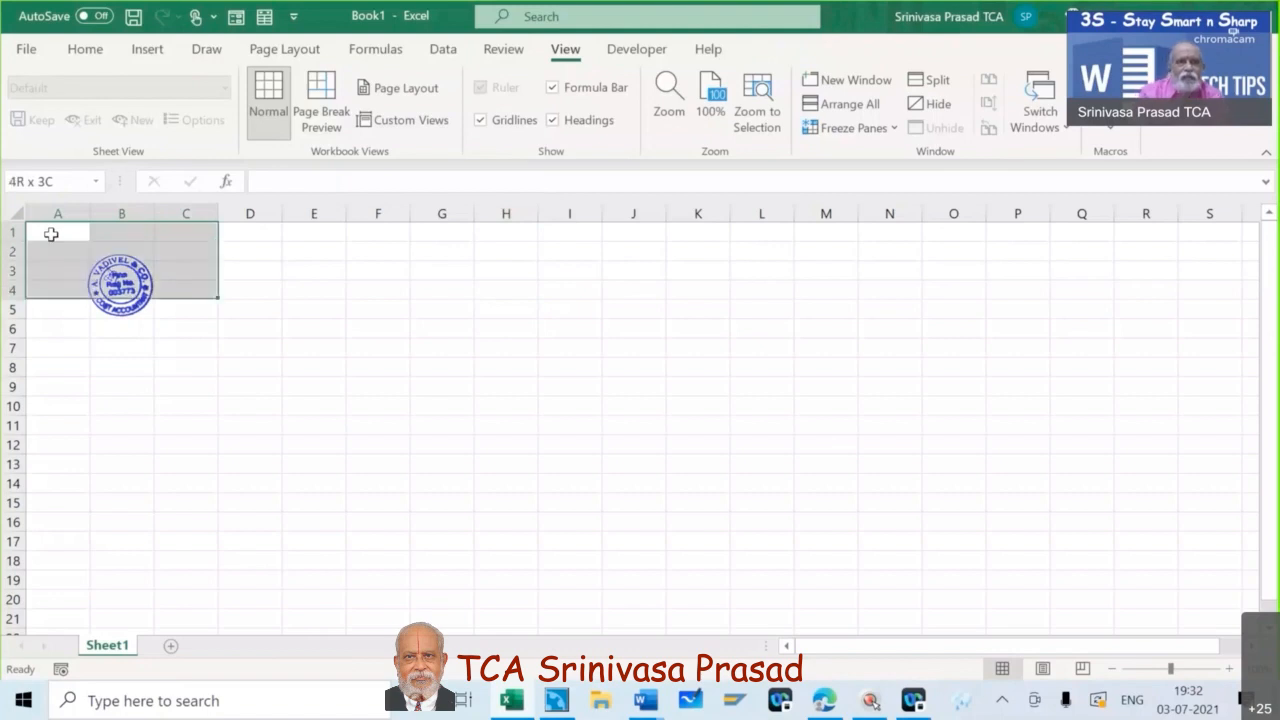
{"action": "key", "text": "shift+Down"}
{"action": "key", "text": "shift+Down"}
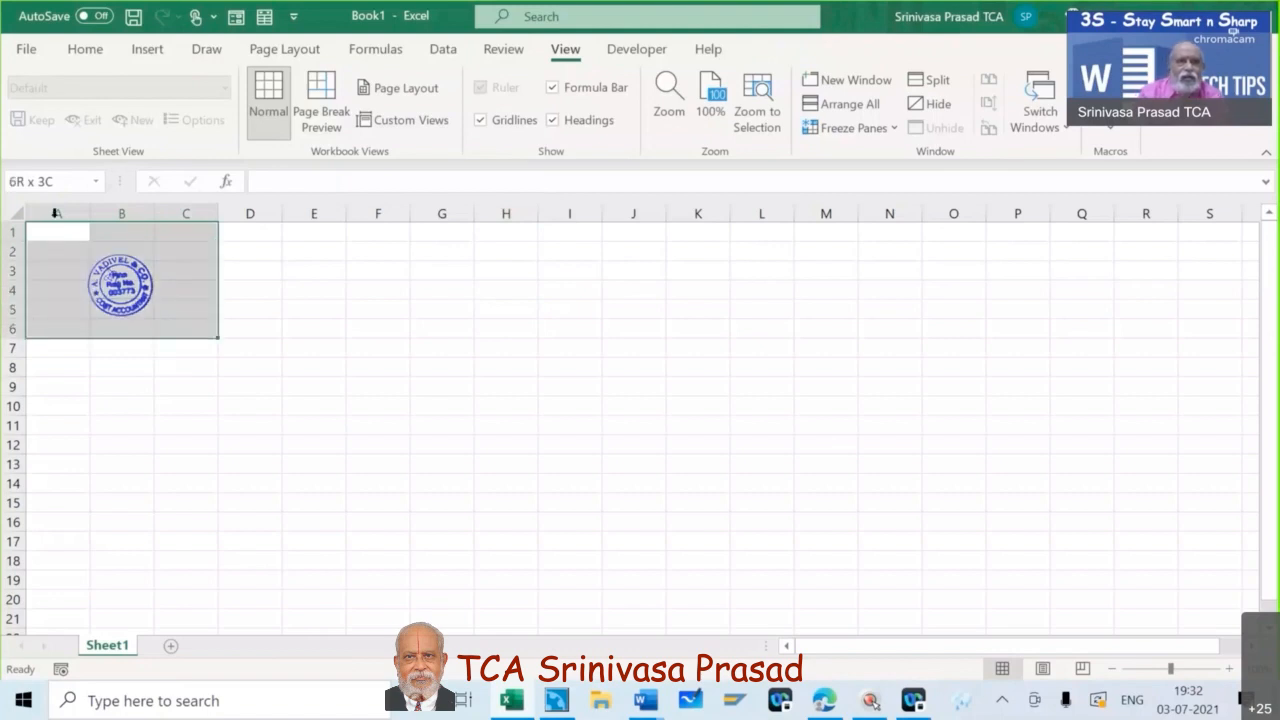
{"action": "left_click", "coordinate": [85, 50]}
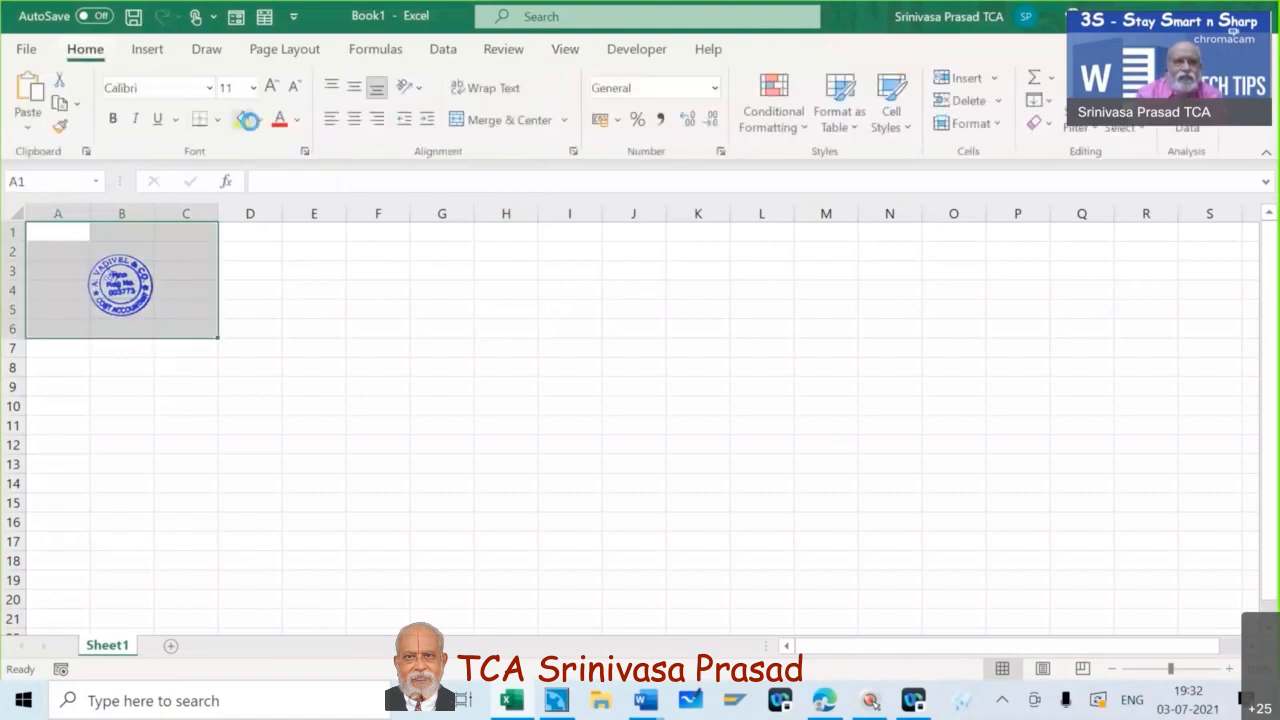
{"action": "left_click", "coordinate": [243, 119]}
{"action": "left_click", "coordinate": [359, 336]}
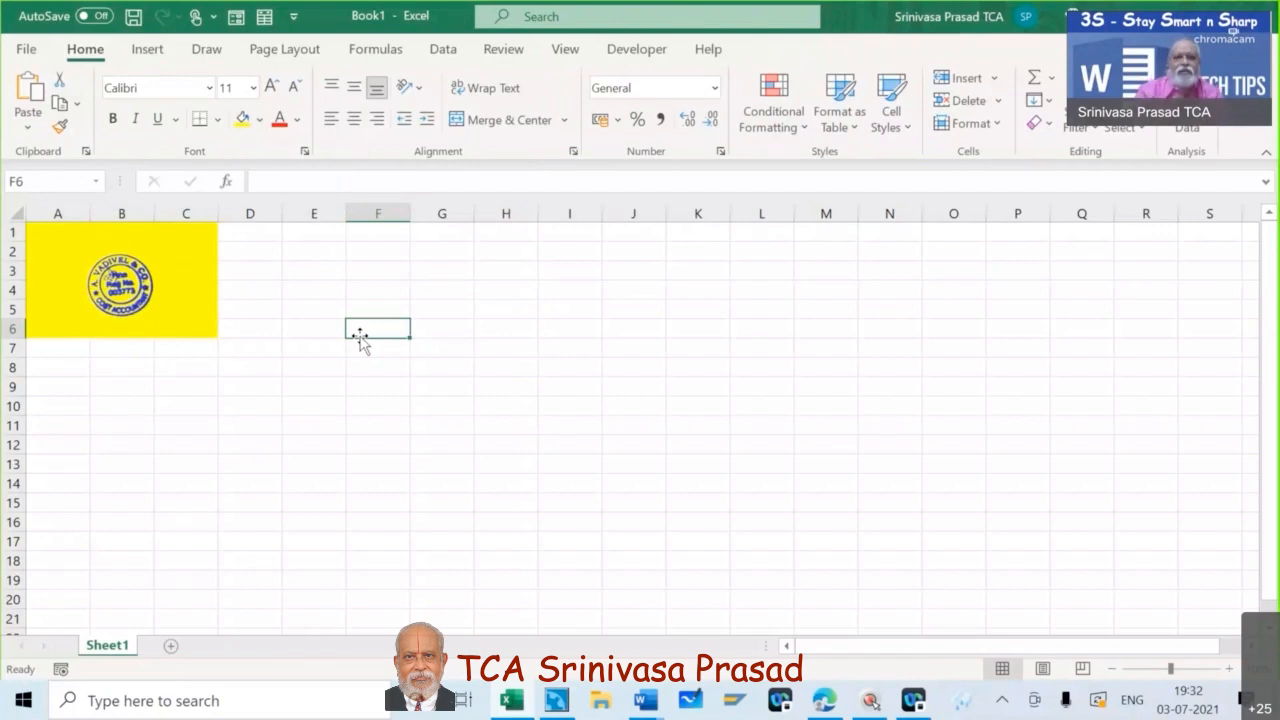
Try a standard light green fill on cell F6 and undo it
{"action": "left_click", "coordinate": [257, 120]}
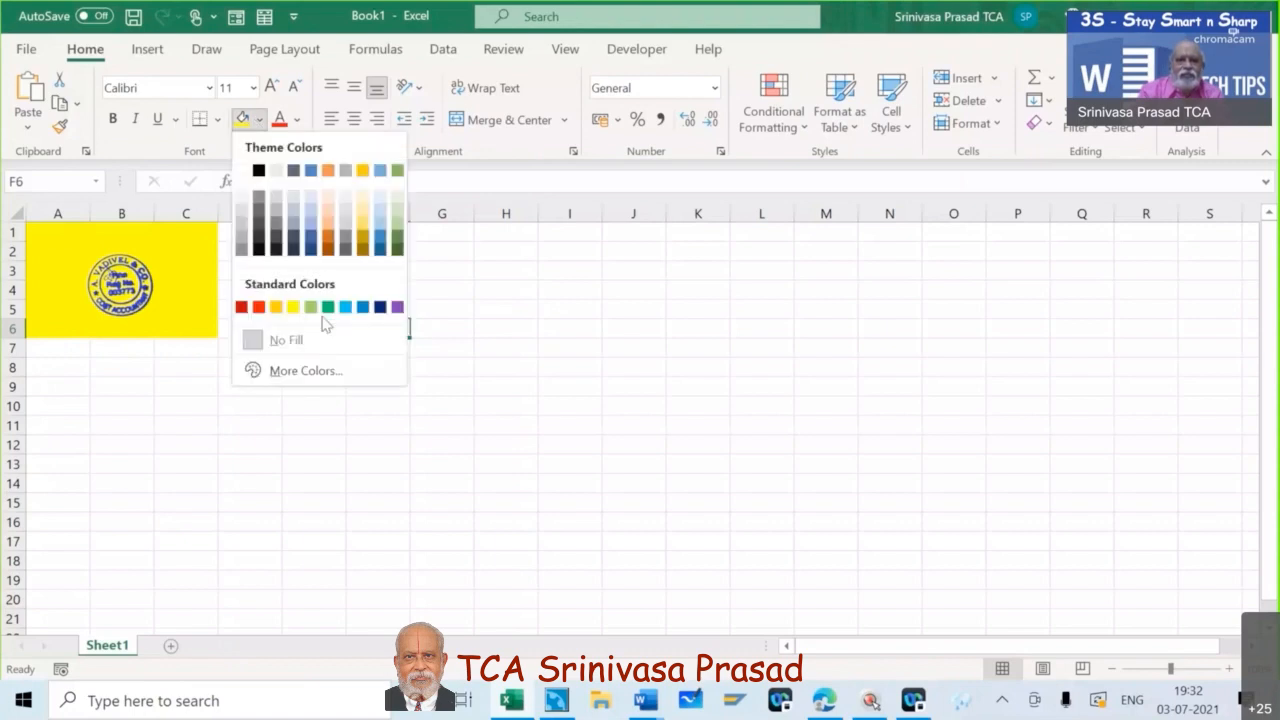
{"action": "left_click", "coordinate": [311, 306]}
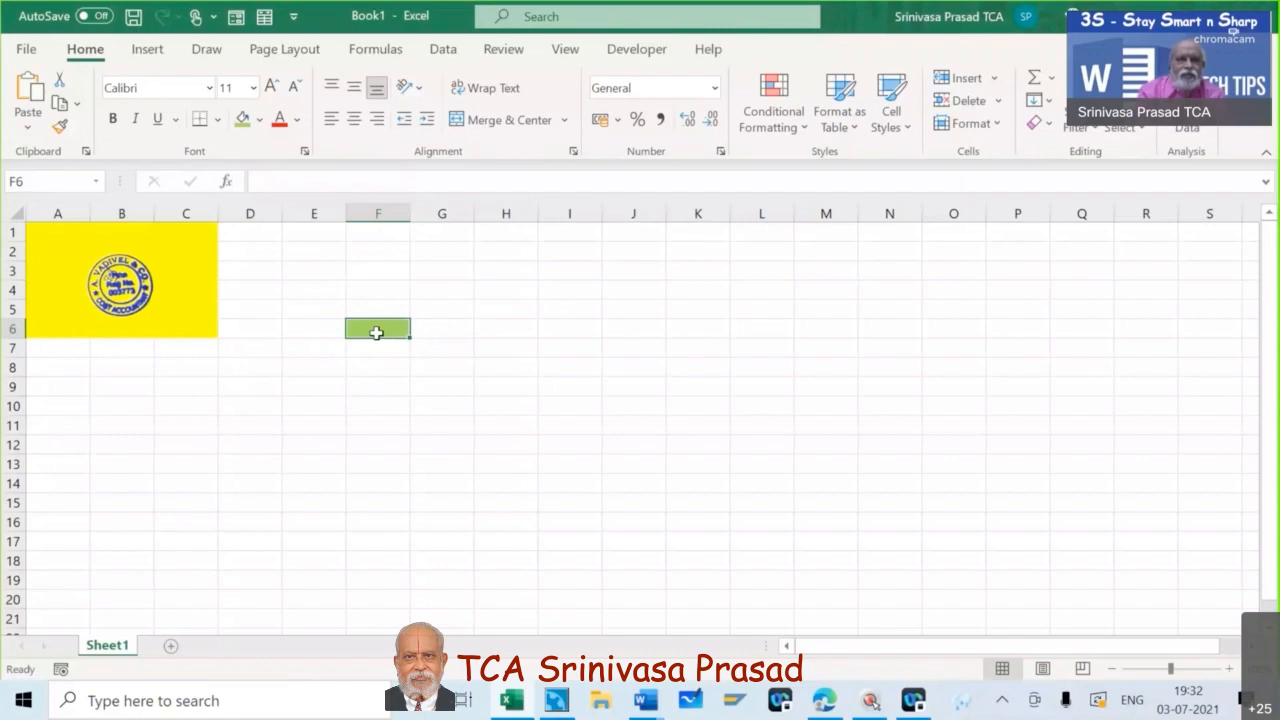
{"action": "key", "text": "ctrl+z"}
Change the fill of cells A1:C6 behind the seal to light green
{"action": "left_click", "coordinate": [51, 234]}
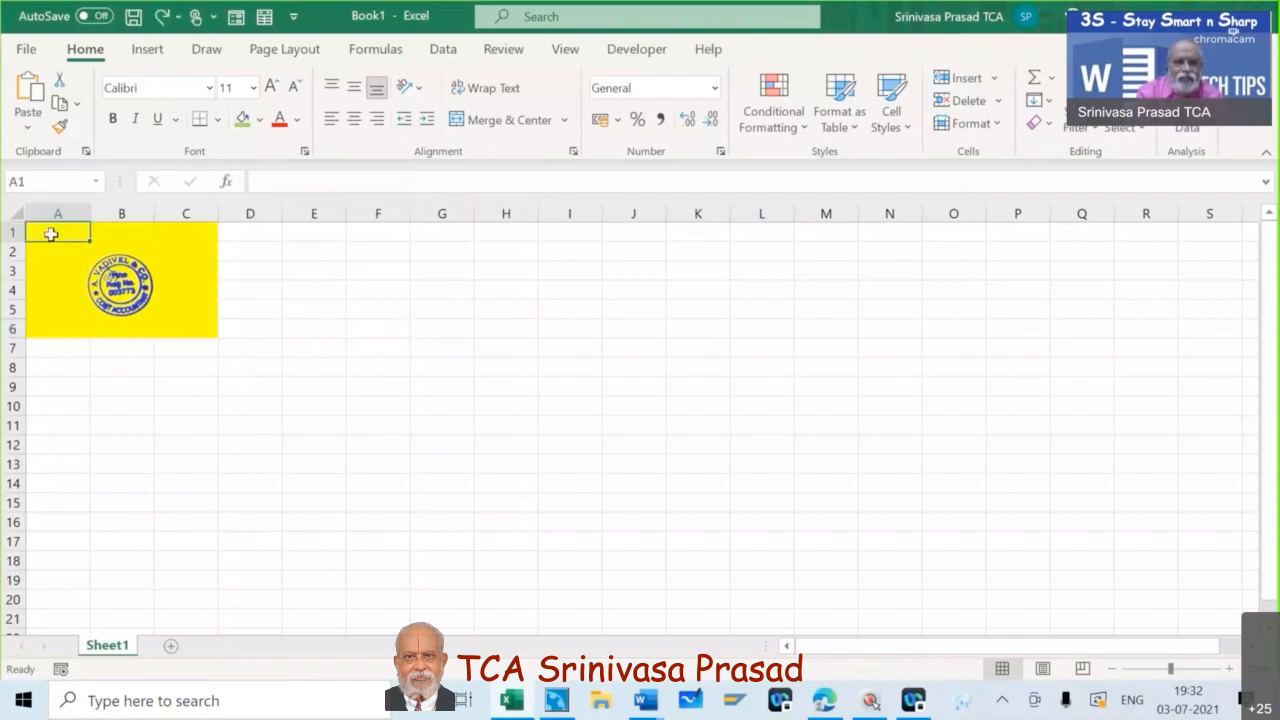
{"action": "left_click", "coordinate": [199, 331], "text": "shift"}
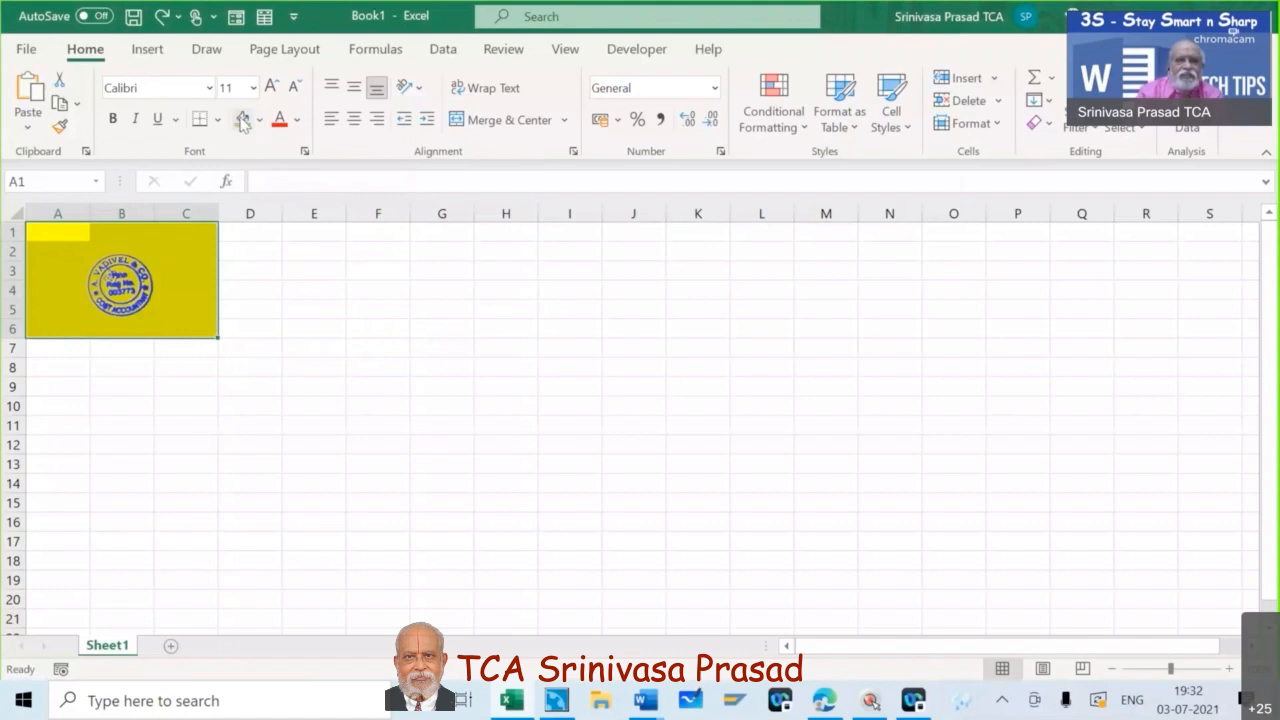
{"action": "left_click", "coordinate": [242, 120]}
{"action": "left_click", "coordinate": [338, 370]}
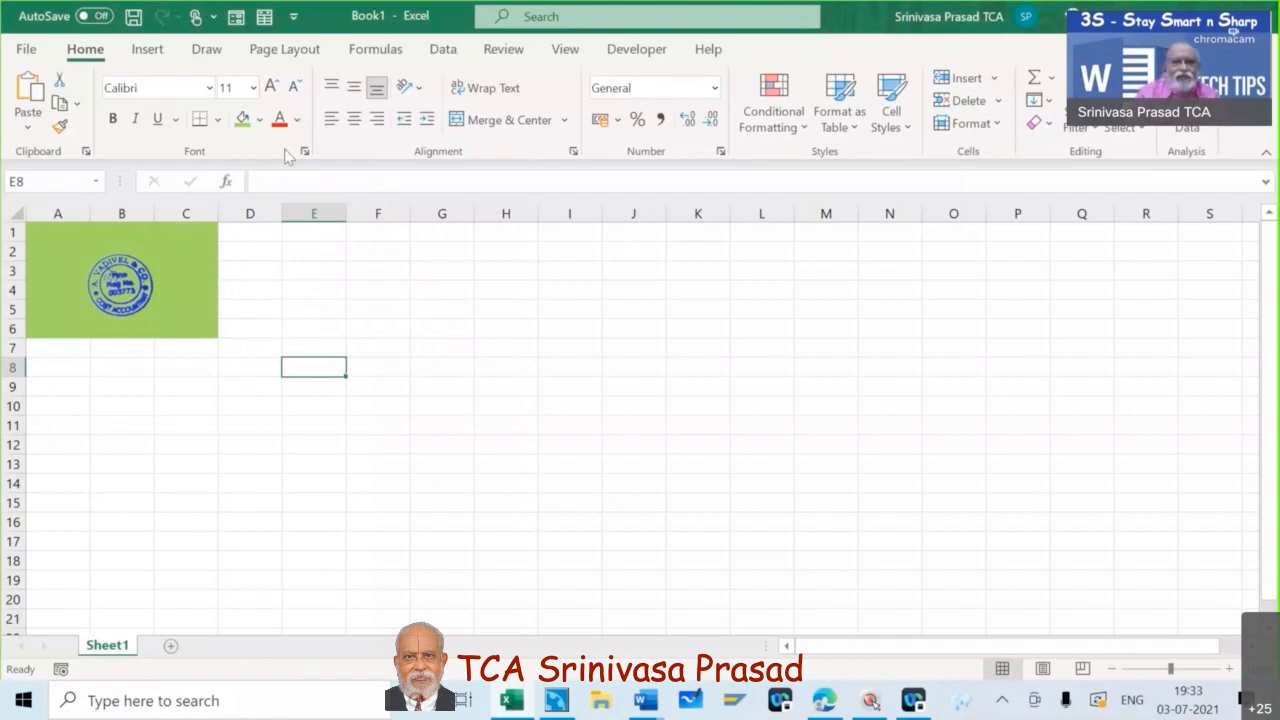
Try a standard blue fill on cells A1:C6 behind the seal, and undo it
{"action": "left_click", "coordinate": [38, 239]}
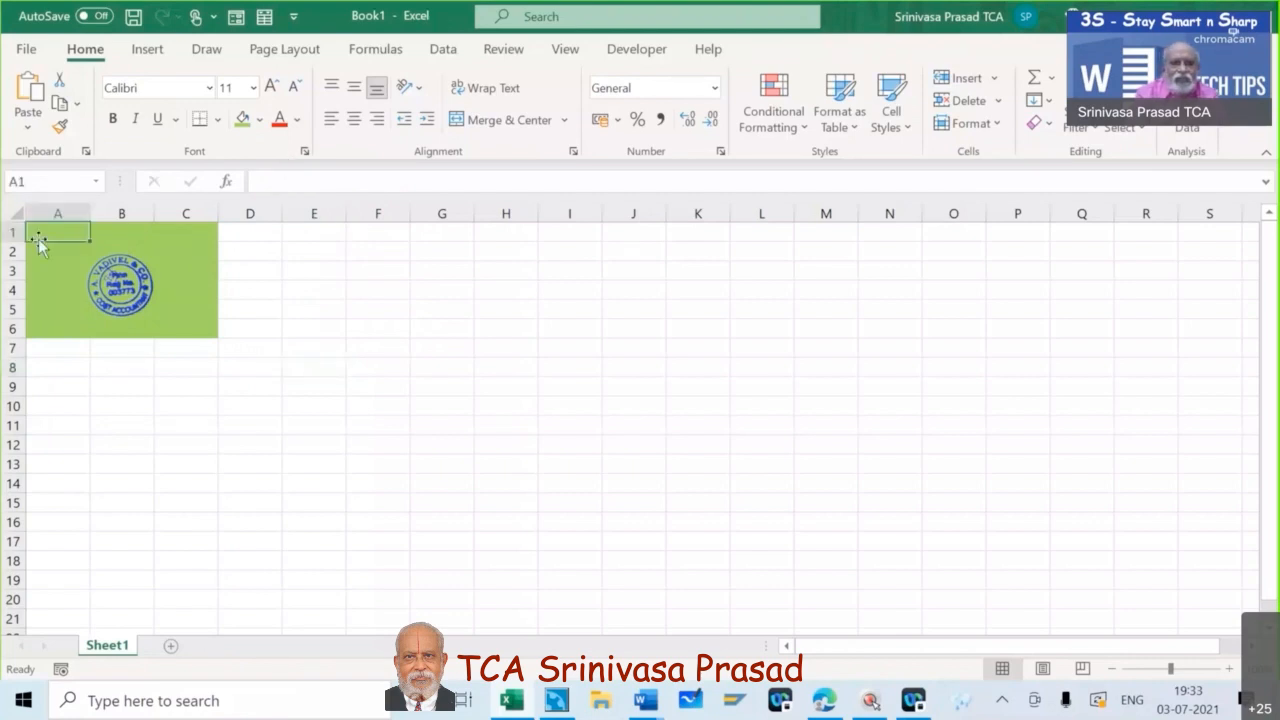
{"action": "left_click", "coordinate": [197, 330], "text": "shift"}
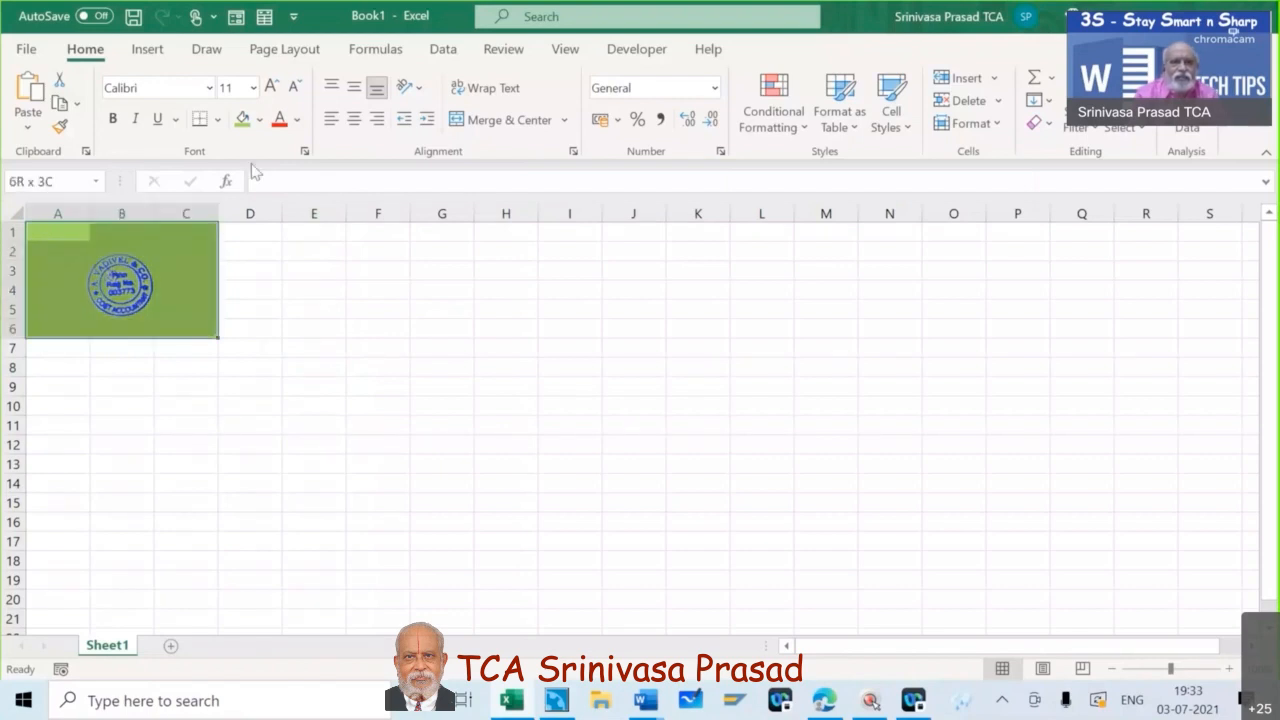
{"action": "left_click", "coordinate": [259, 120]}
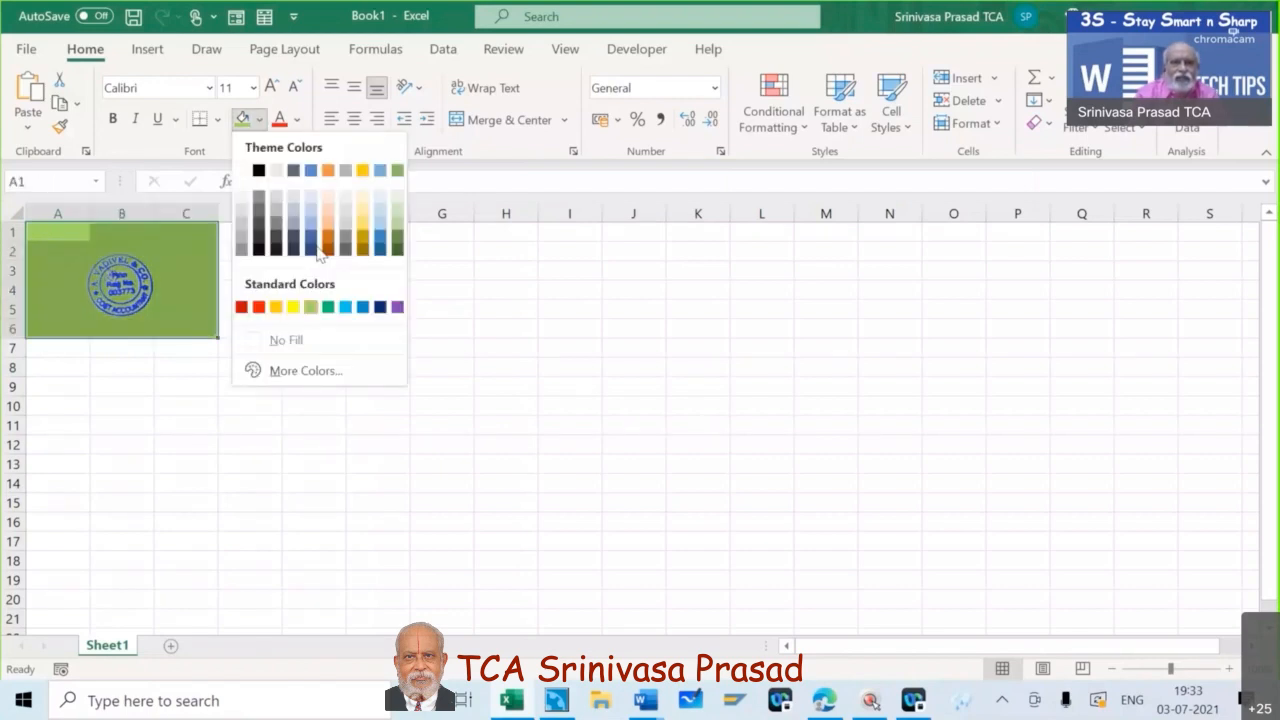
{"action": "left_click", "coordinate": [376, 306]}
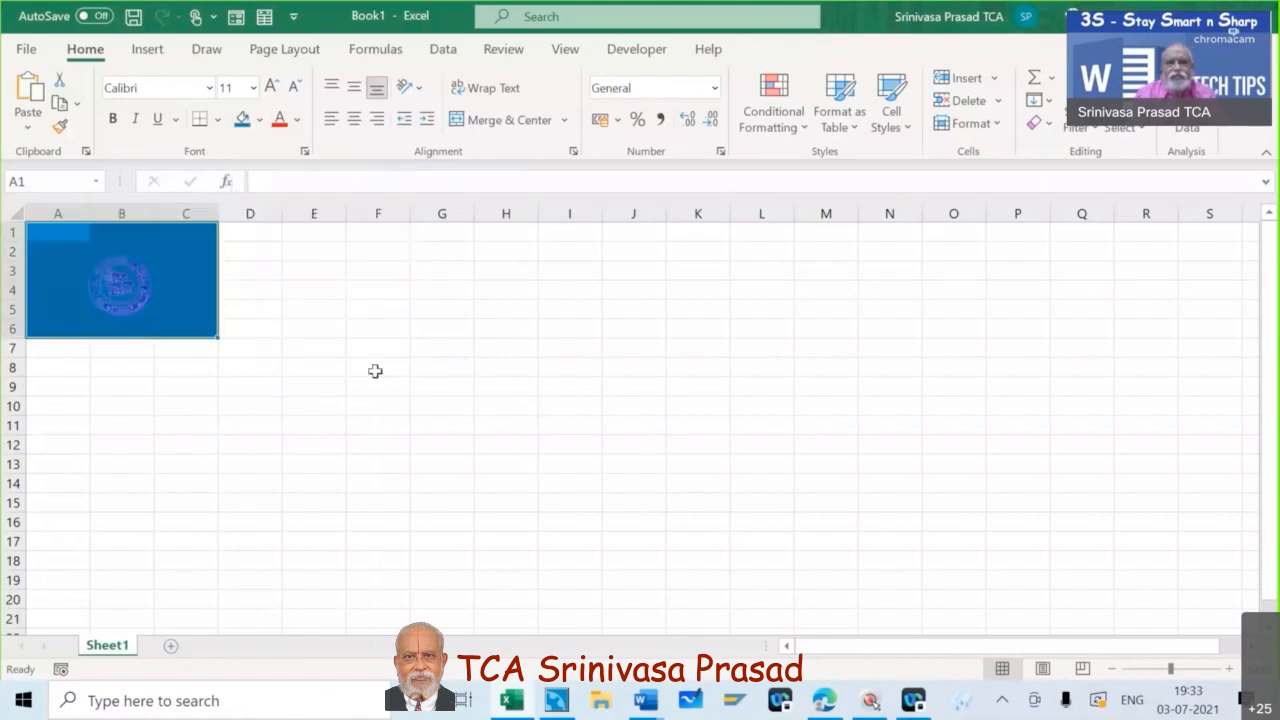
{"action": "left_click", "coordinate": [375, 371]}
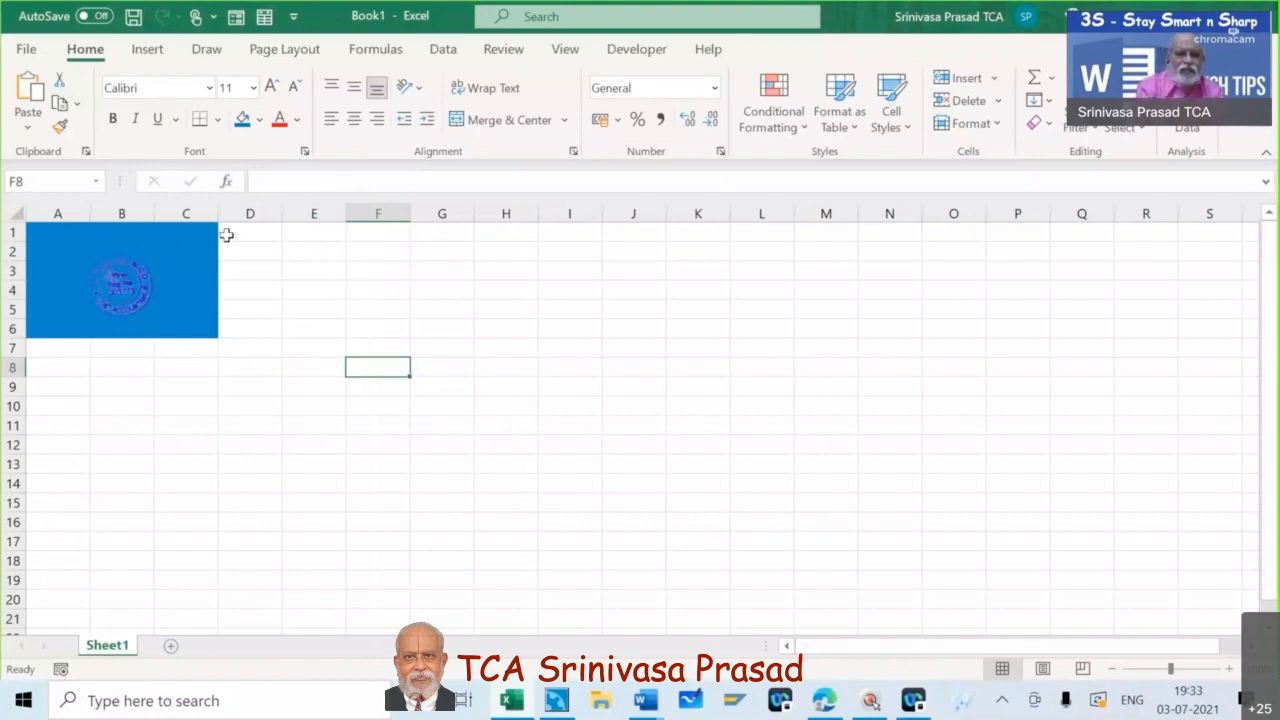
{"action": "key", "text": "ctrl+z"}
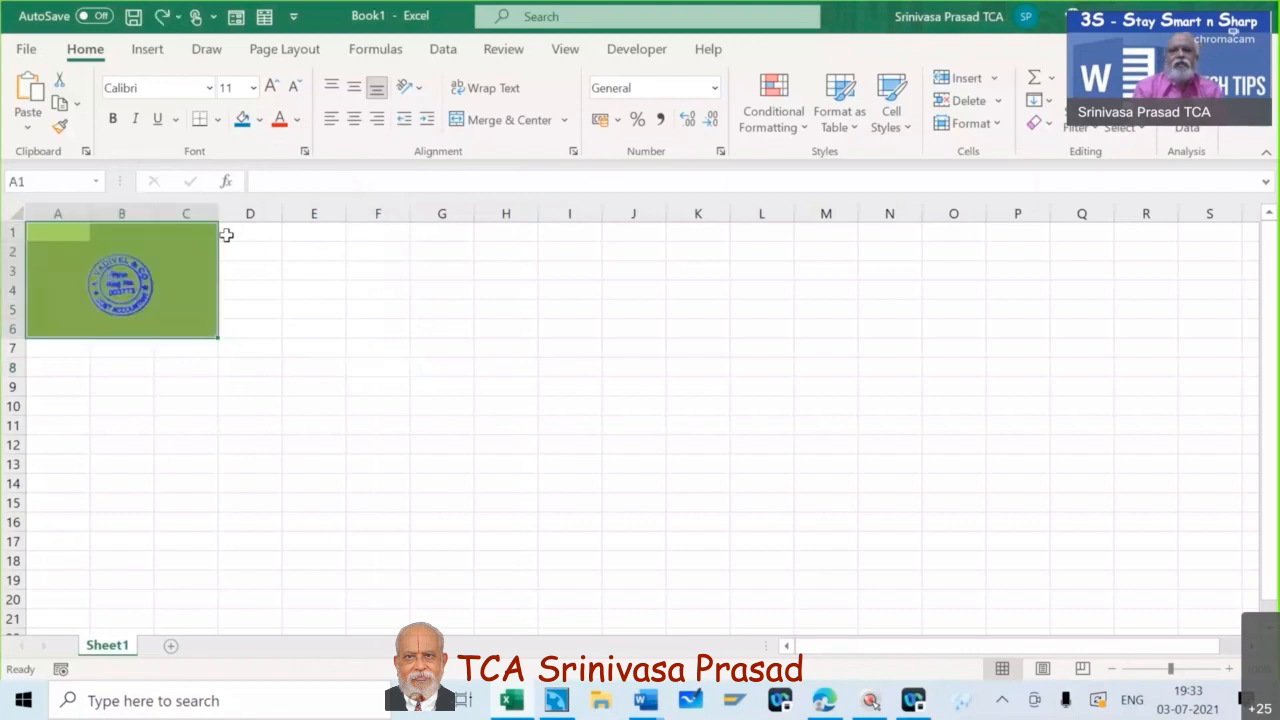
{"action": "left_click", "coordinate": [371, 341]}
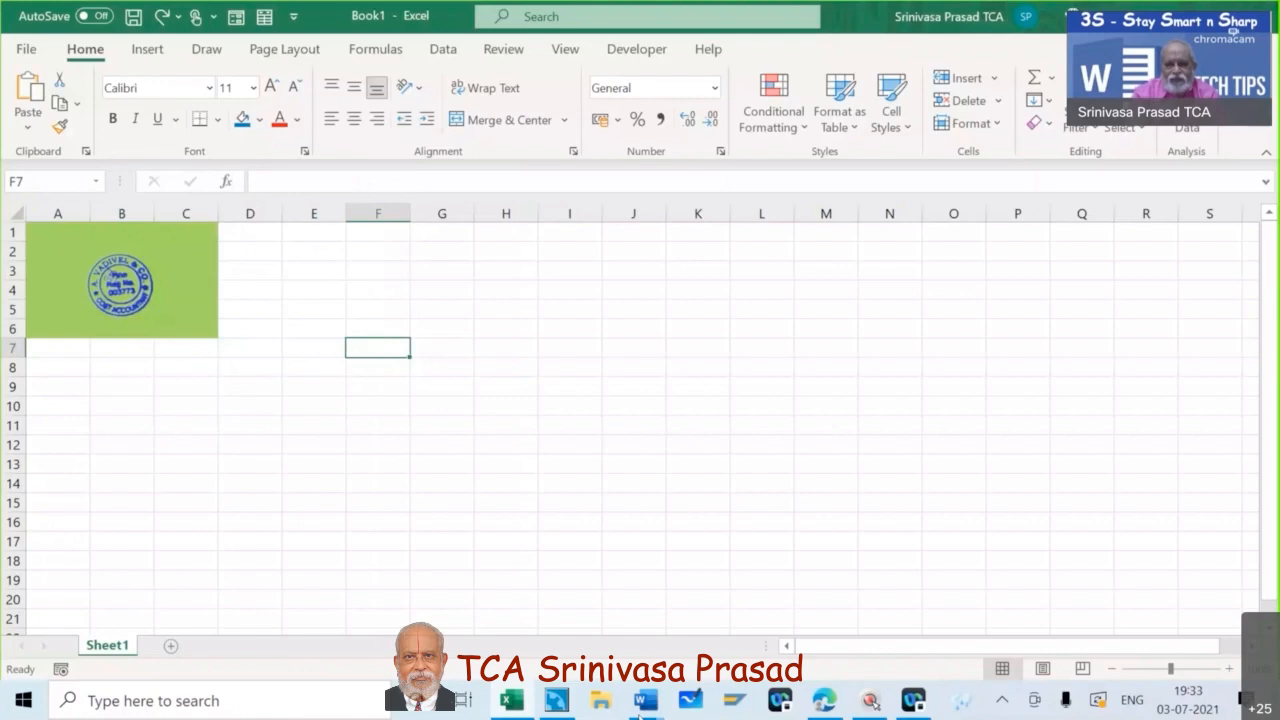
Switch to Document9 in Word and return to the start of the letterhead page
{"action": "left_click", "coordinate": [643, 705]}
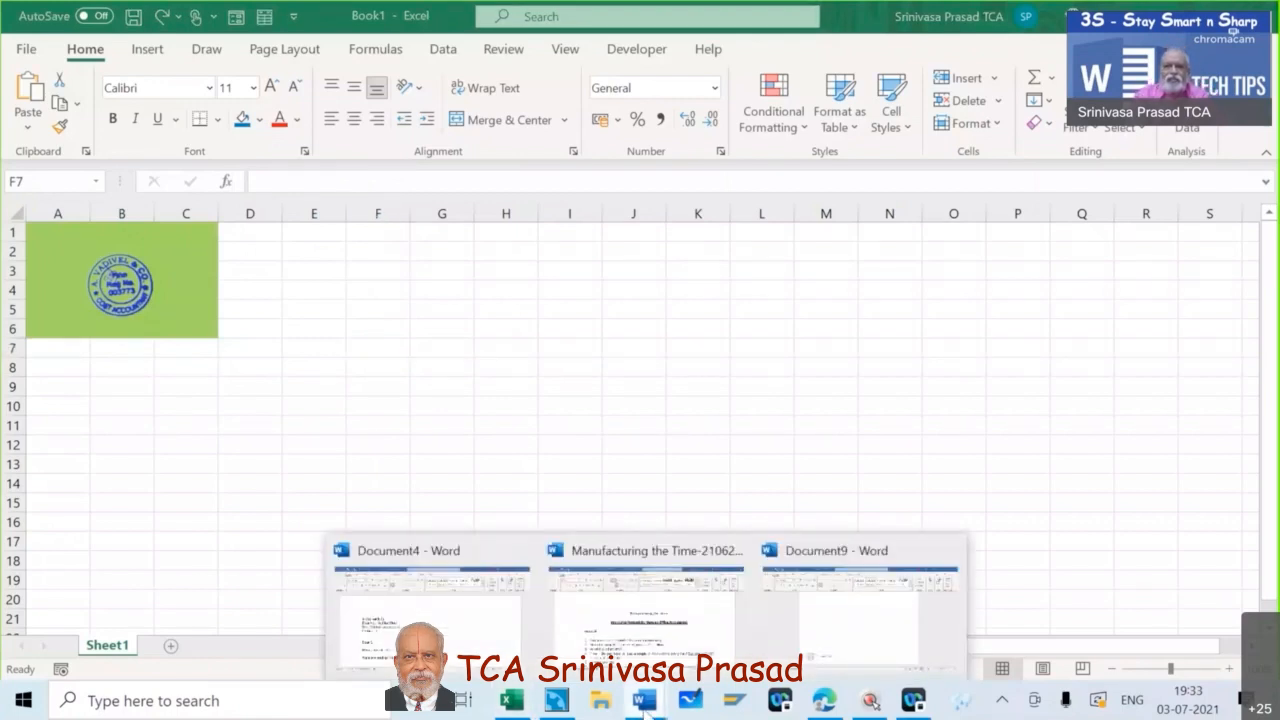
{"action": "left_click", "coordinate": [860, 605]}
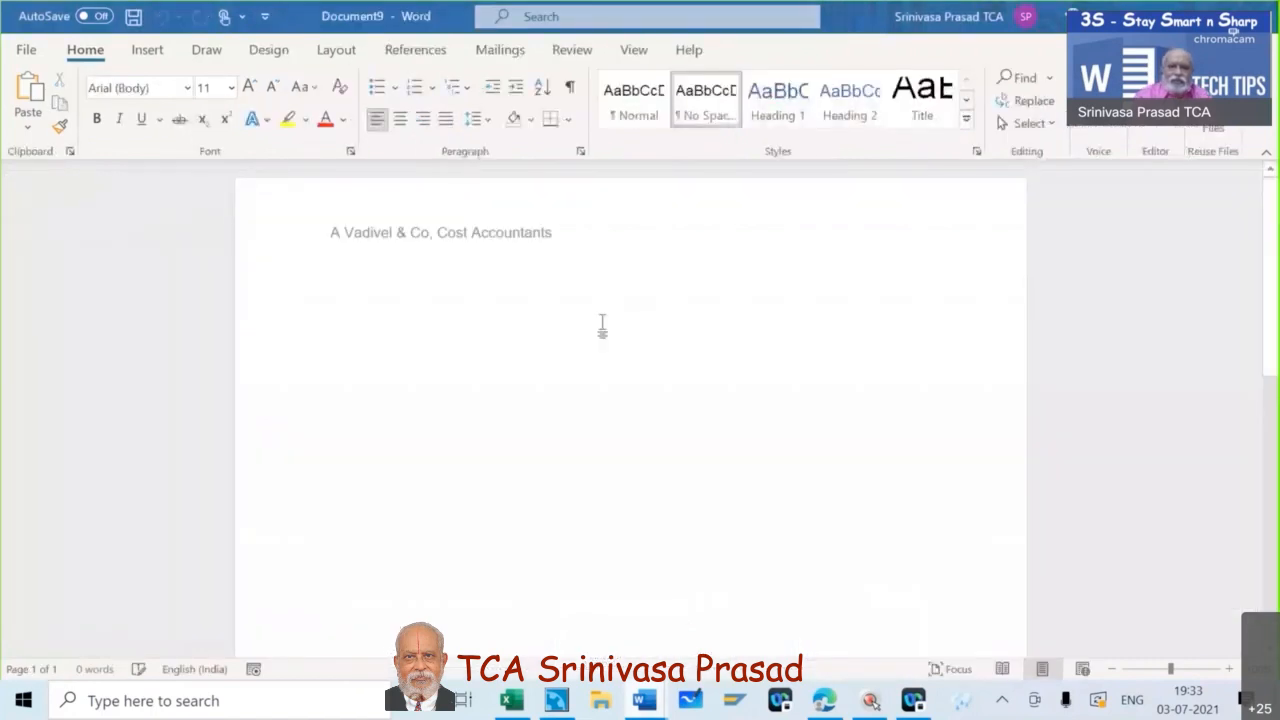
{"action": "scroll", "coordinate": [602, 326], "scroll_direction": "up", "scroll_amount": 5}
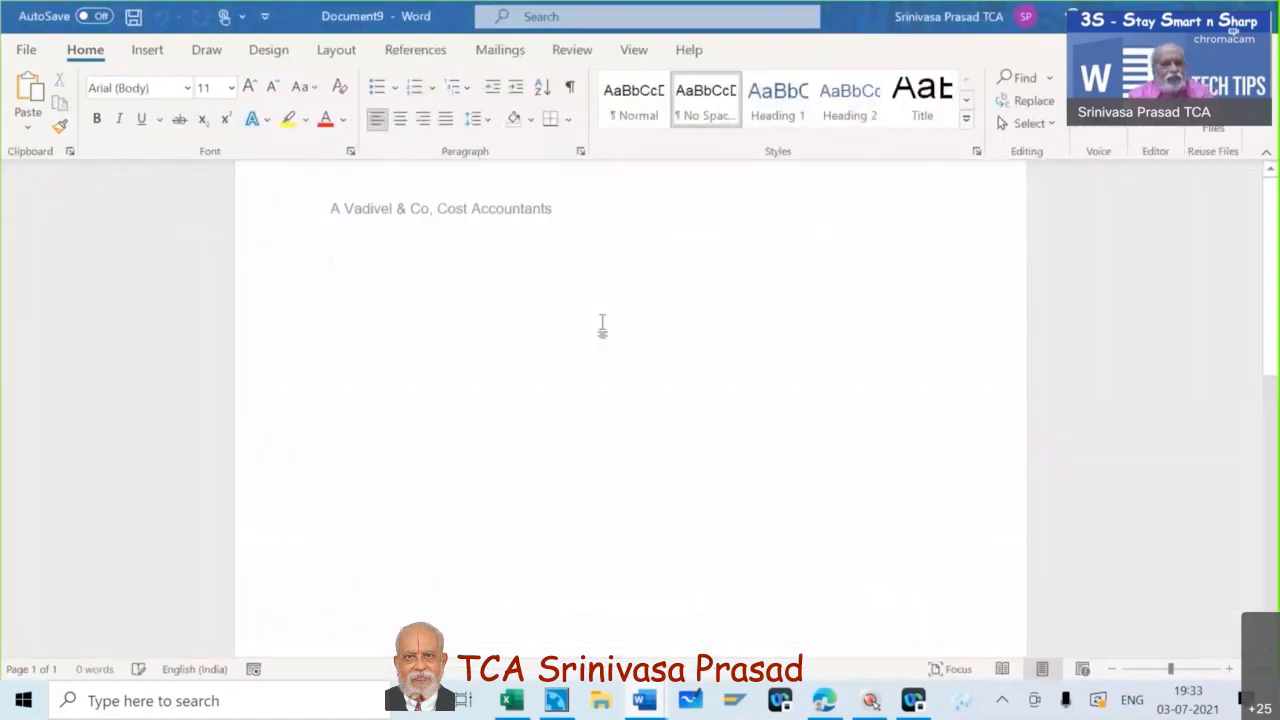
{"action": "scroll", "coordinate": [602, 326], "scroll_direction": "up", "scroll_amount": 1}
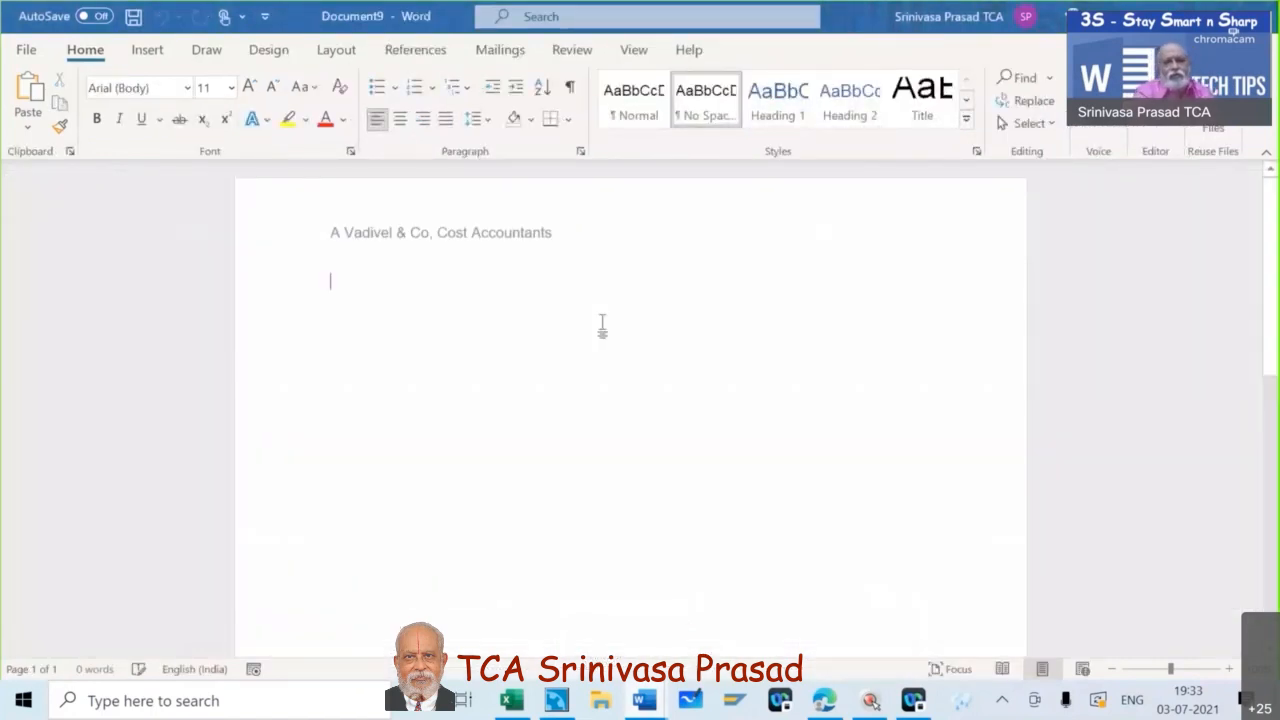